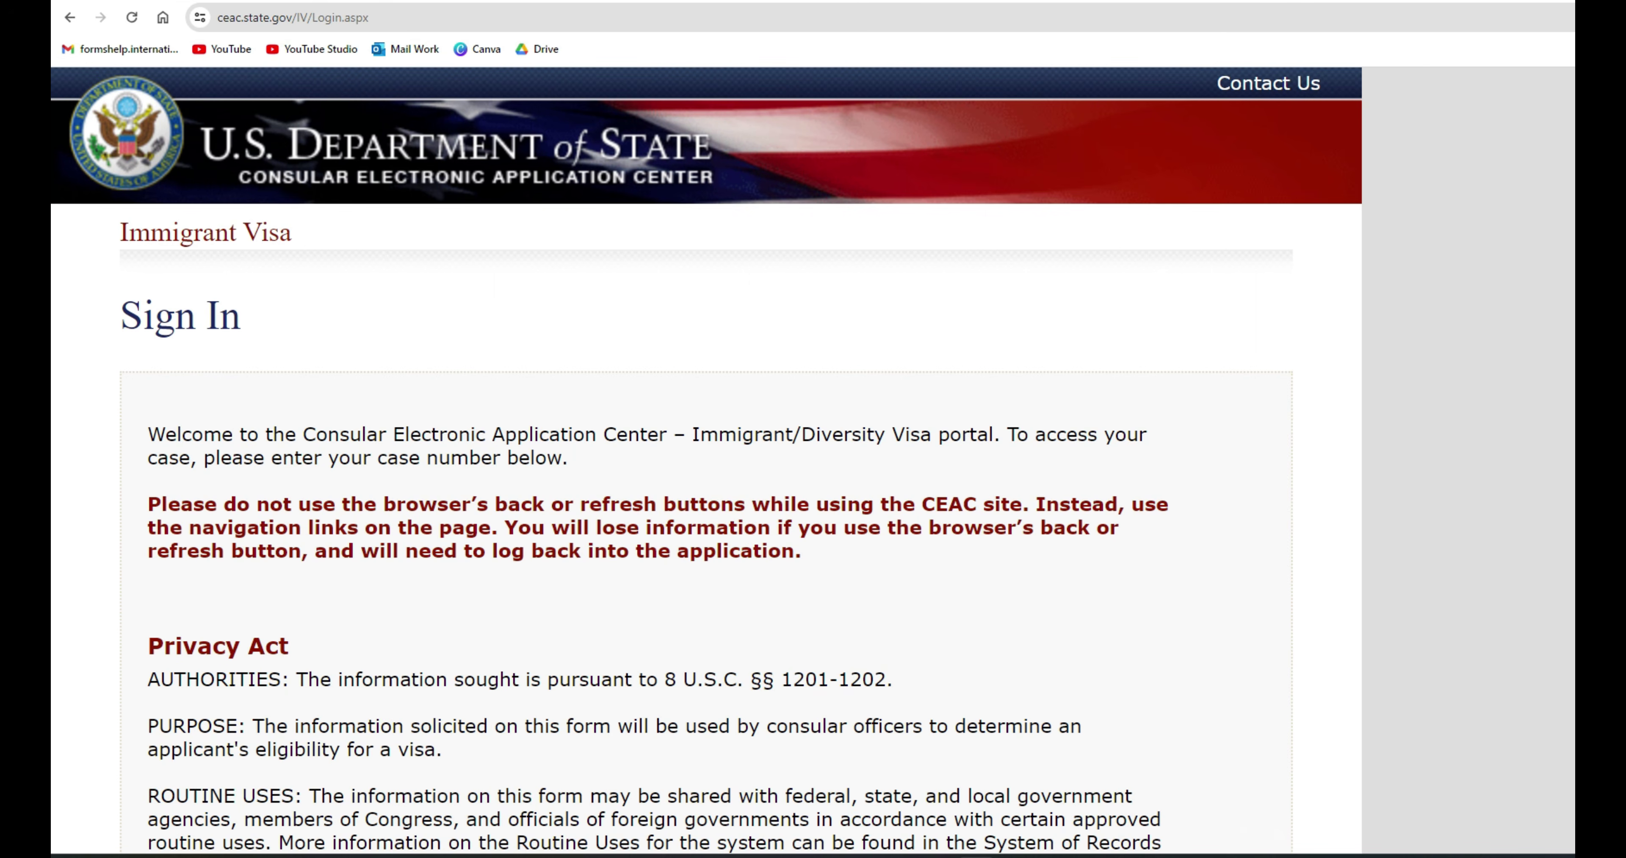
- Sign in to the immigrant visa case with the role APPLICANT, entering the captcha characters shown
scroll(706, 460, "down", 8)
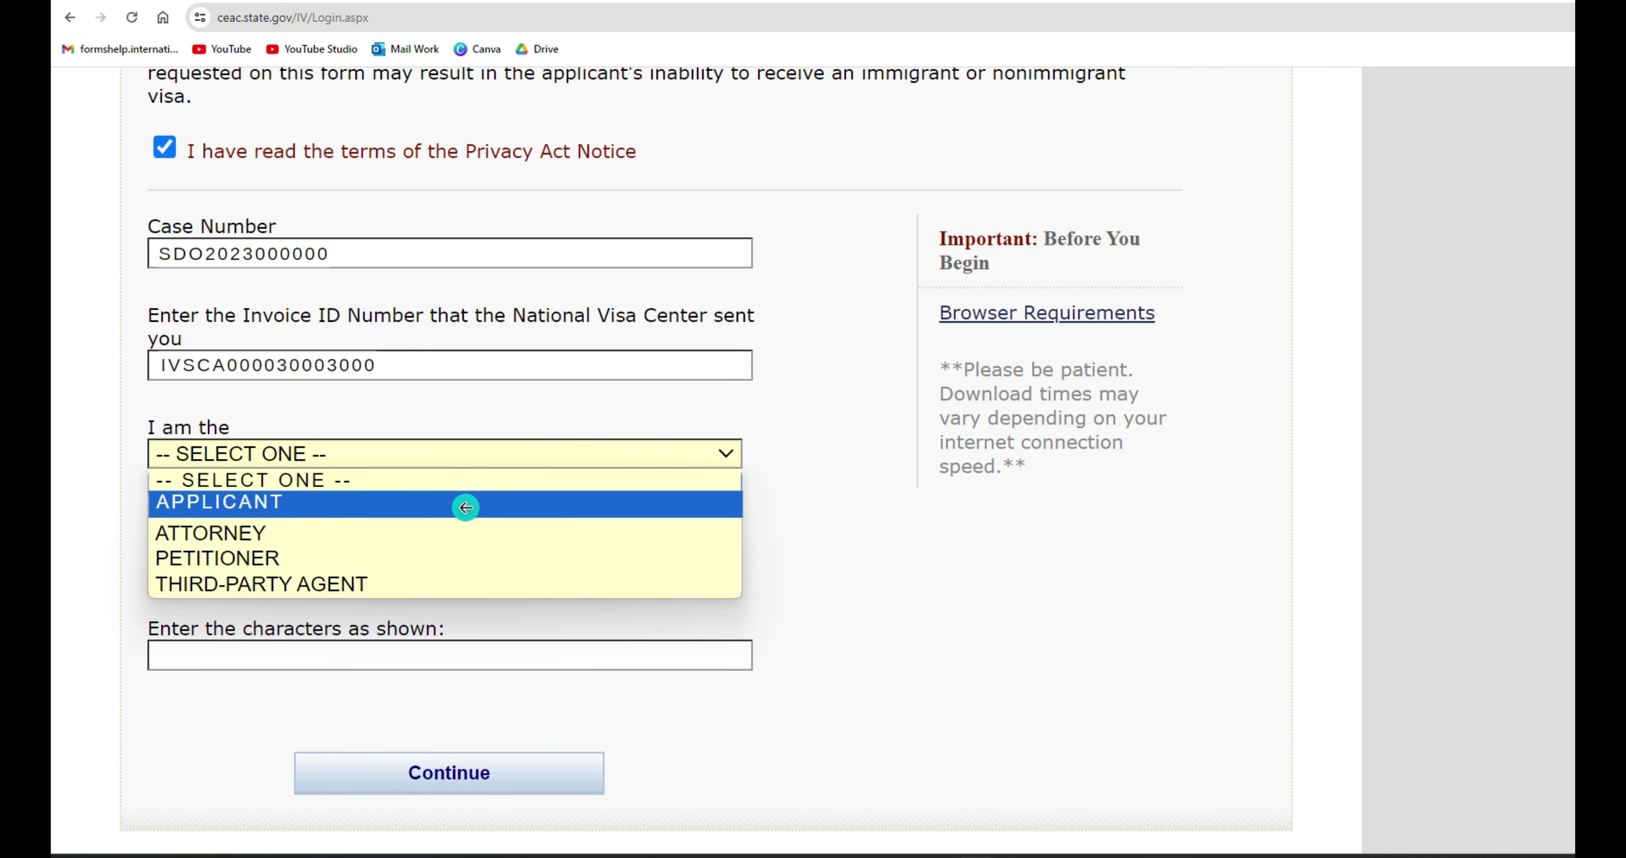
left_click(466, 507)
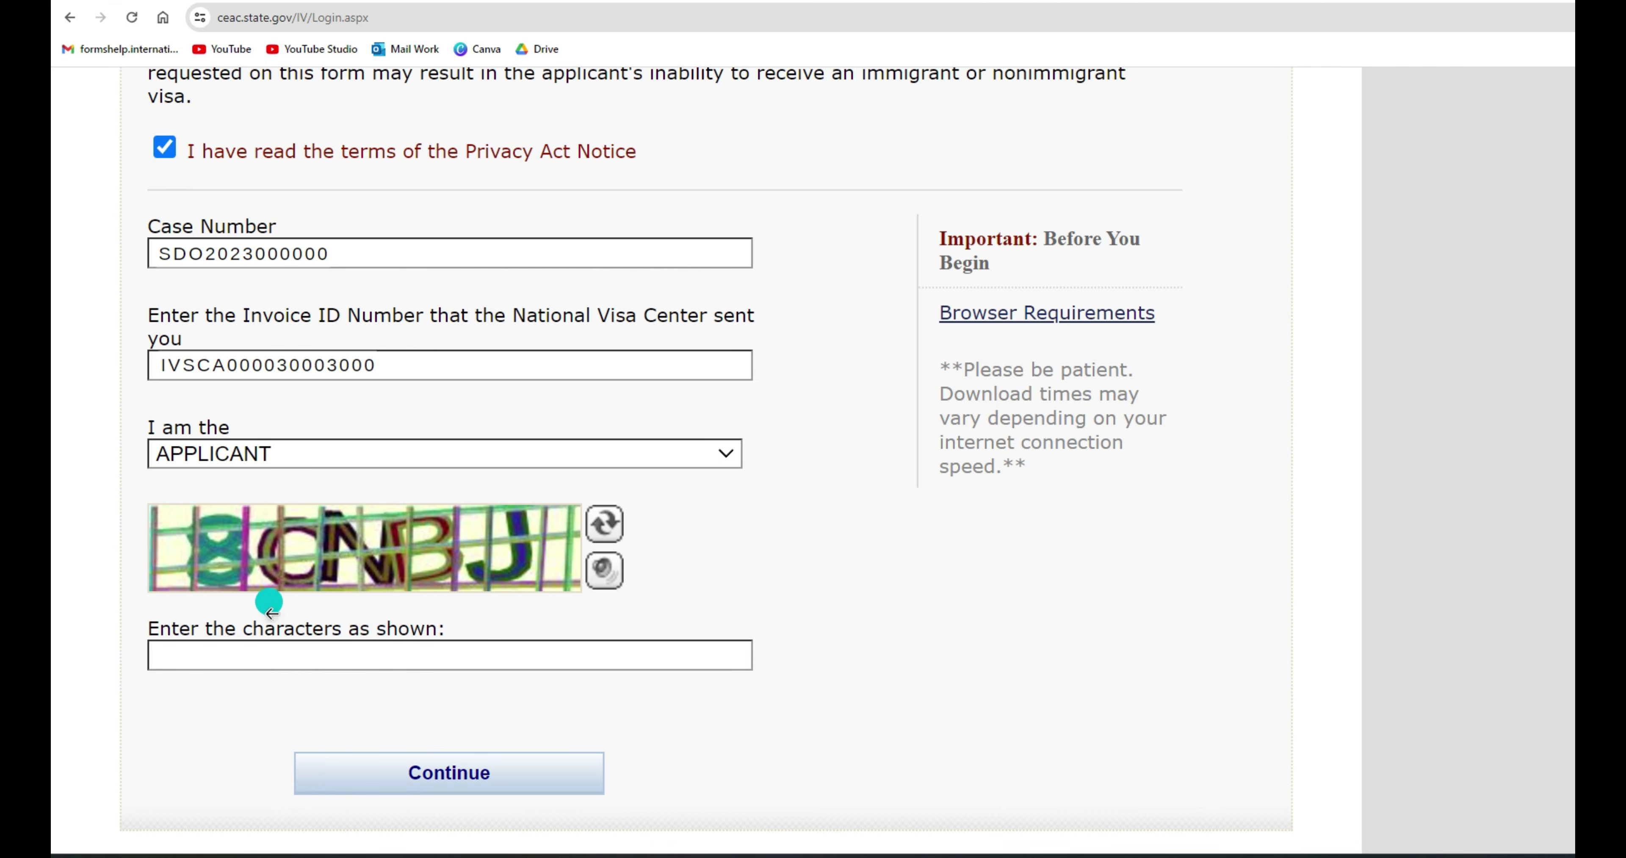
left_click(279, 653)
type("8CNBJ")
left_click(444, 777)
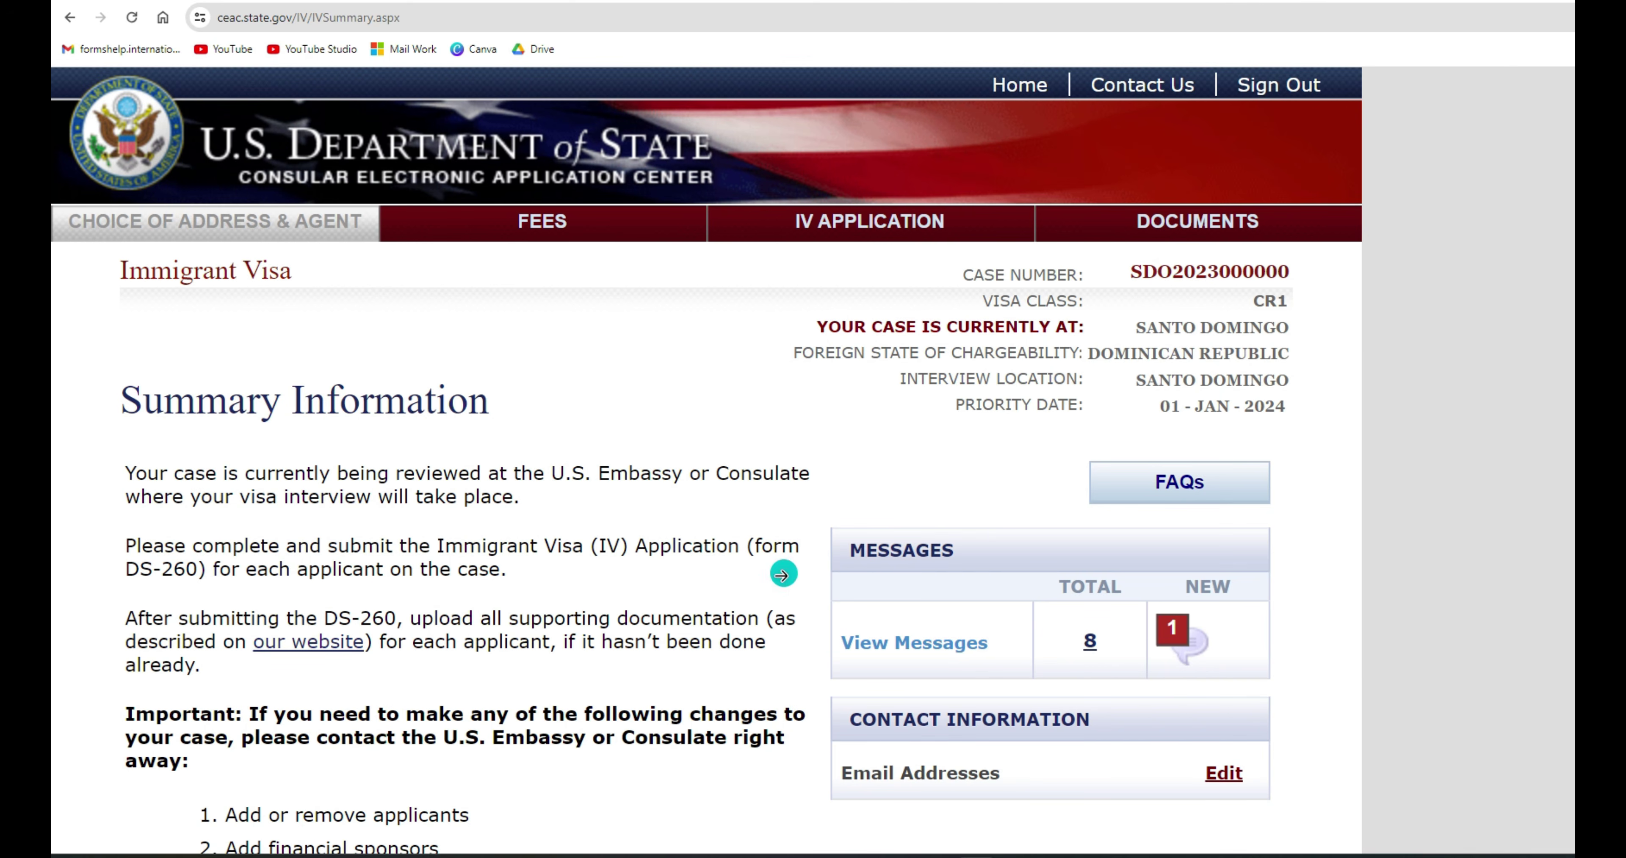
- Open the principal applicant's IV Application from the Applicant Information section of the case summary
scroll(813, 590, "down", 10)
scroll(813, 593, "down", 7)
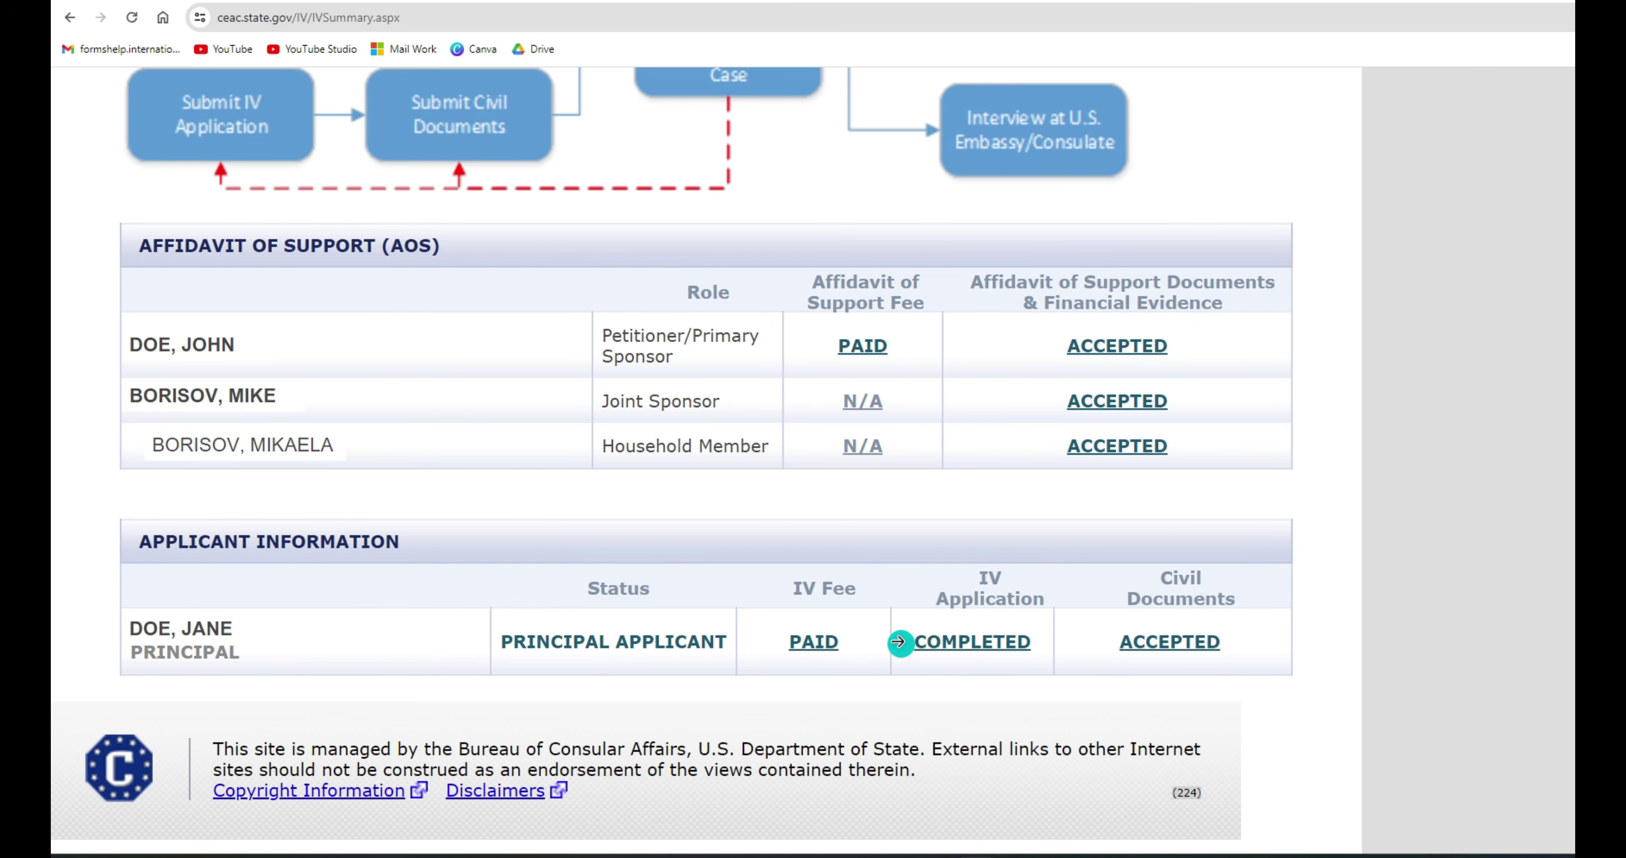
left_click(943, 641)
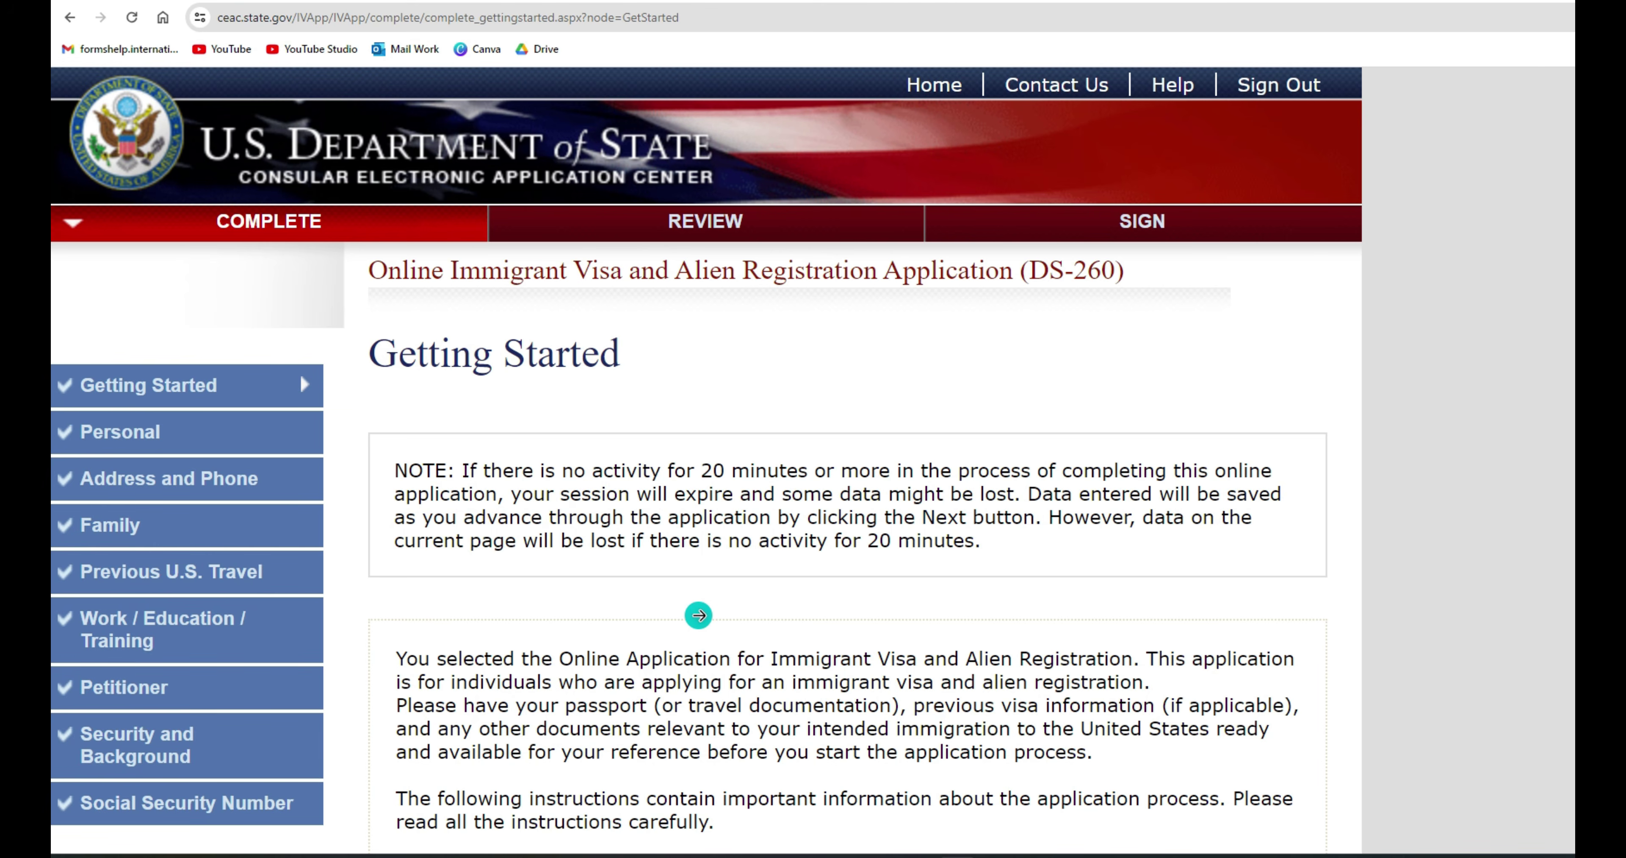
- Go through the Getting Started instructions of the DS-260 and continue to Personal Information 1
scroll(710, 565, "down", 4)
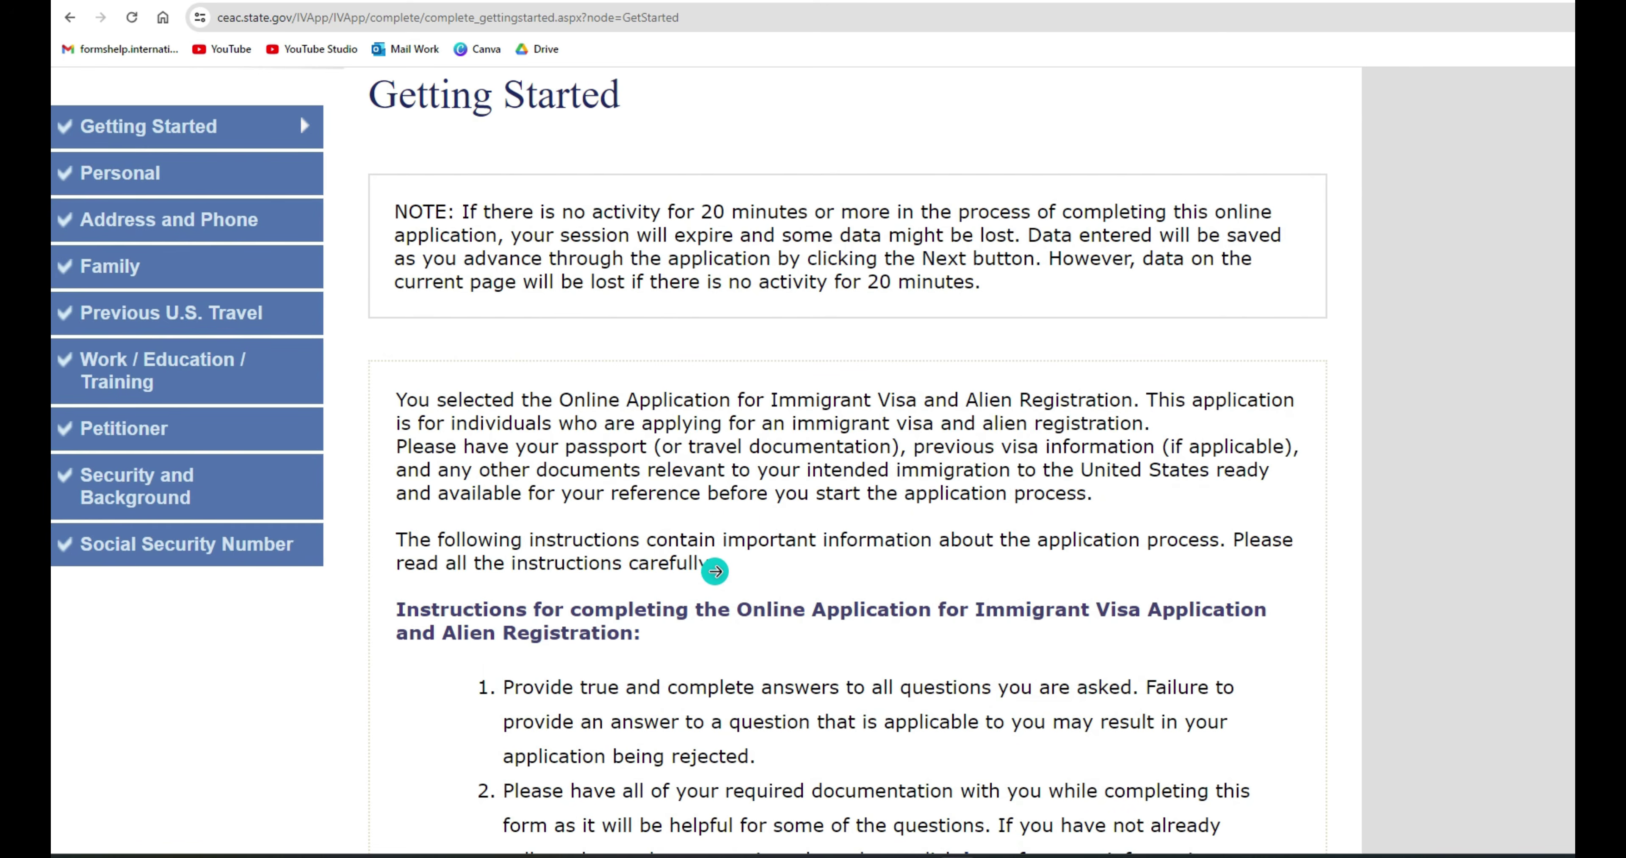
scroll(773, 450, "down", 12)
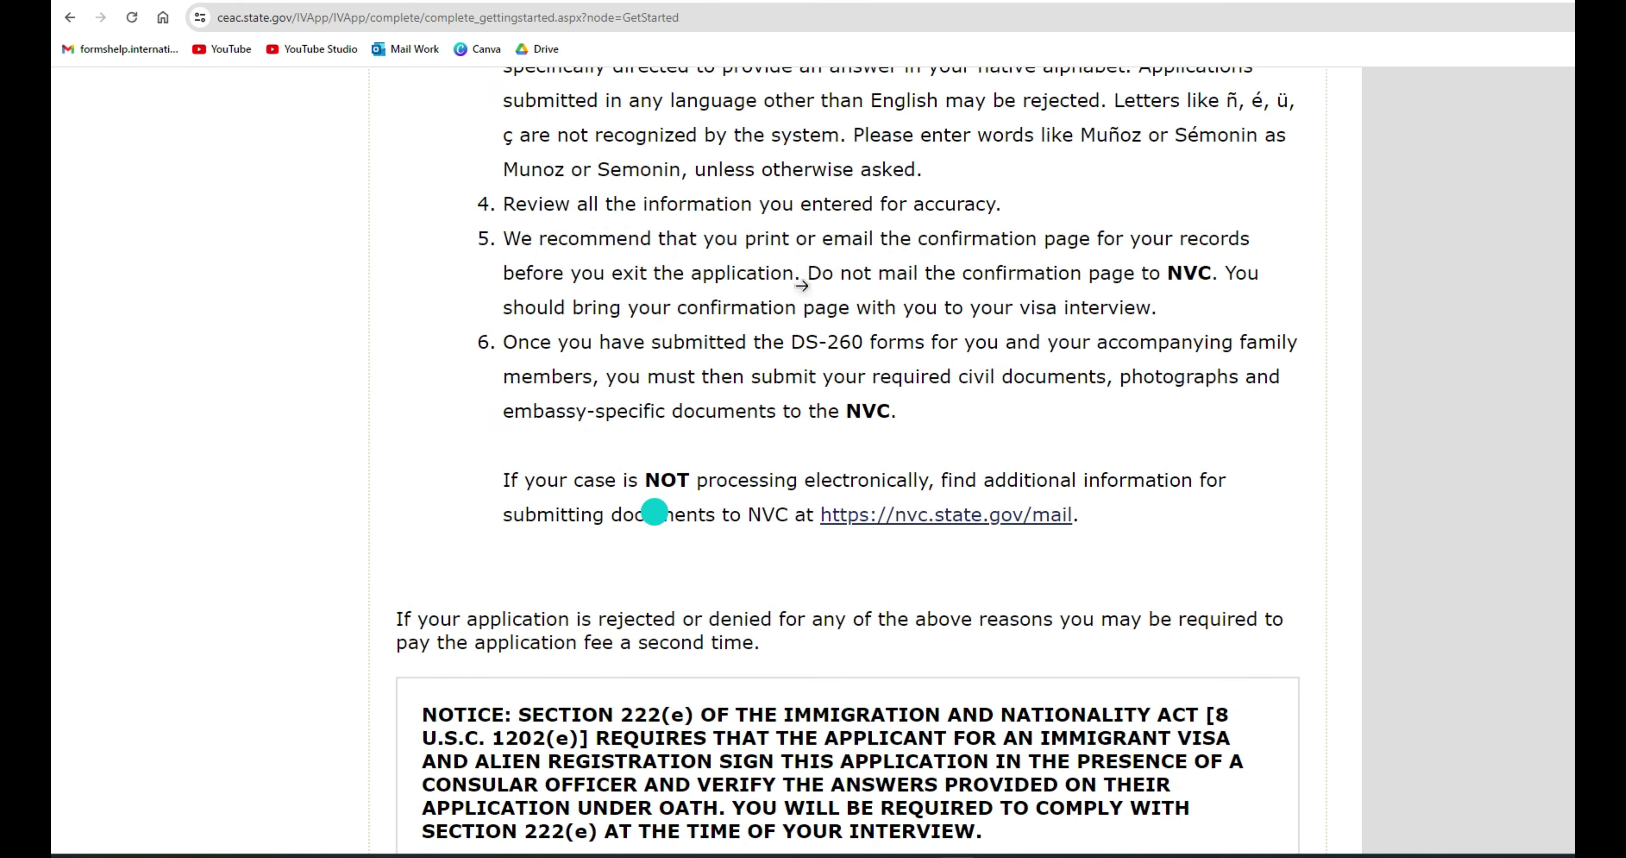
scroll(695, 403, "down", 7)
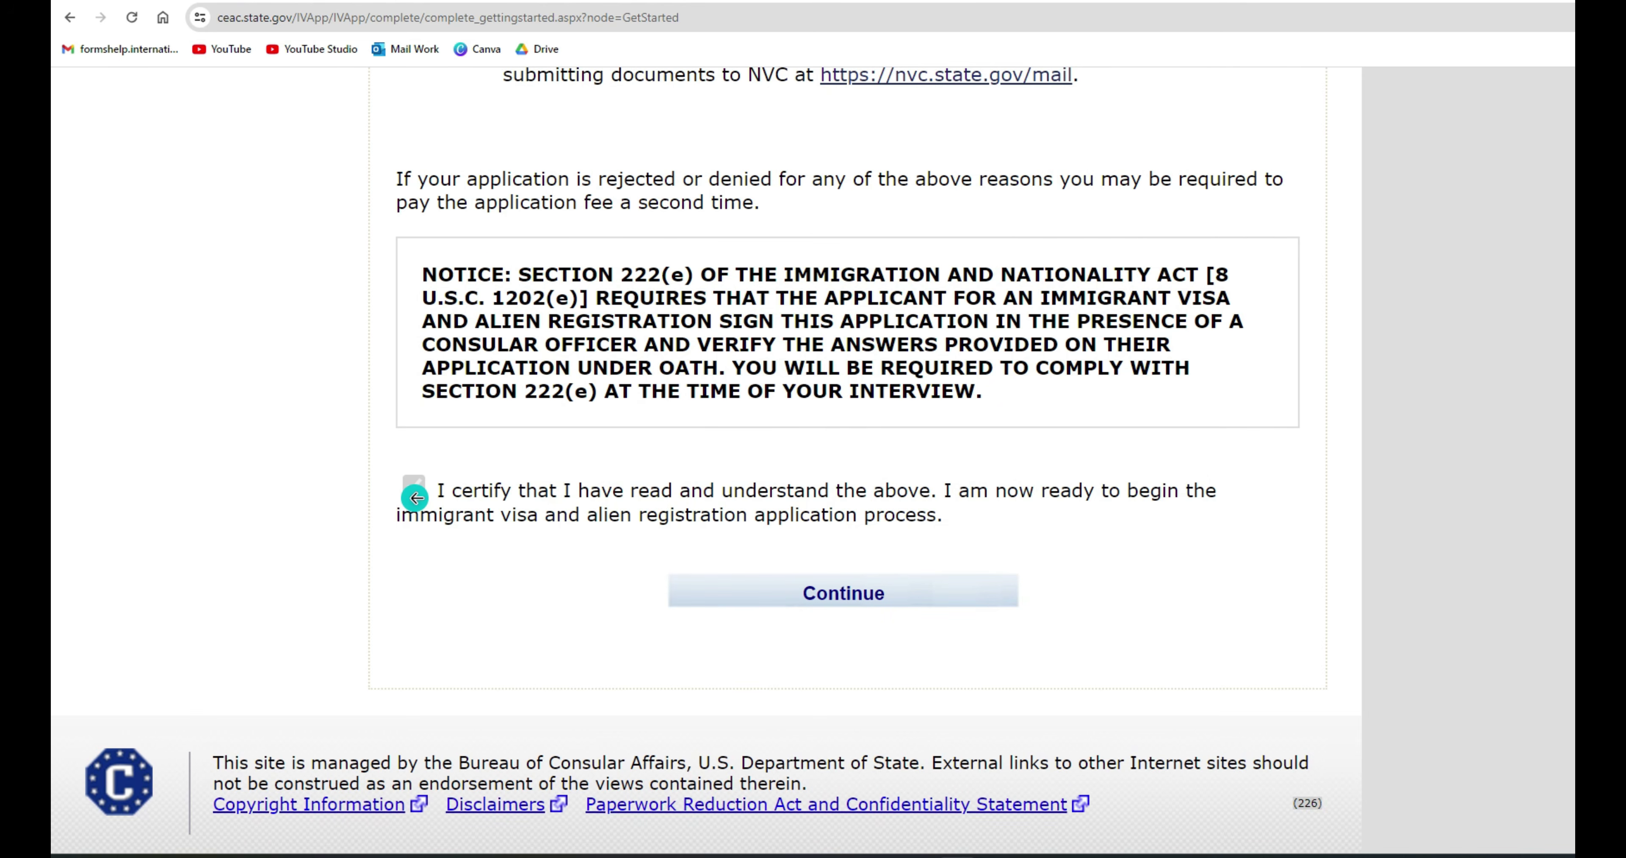
left_click(857, 599)
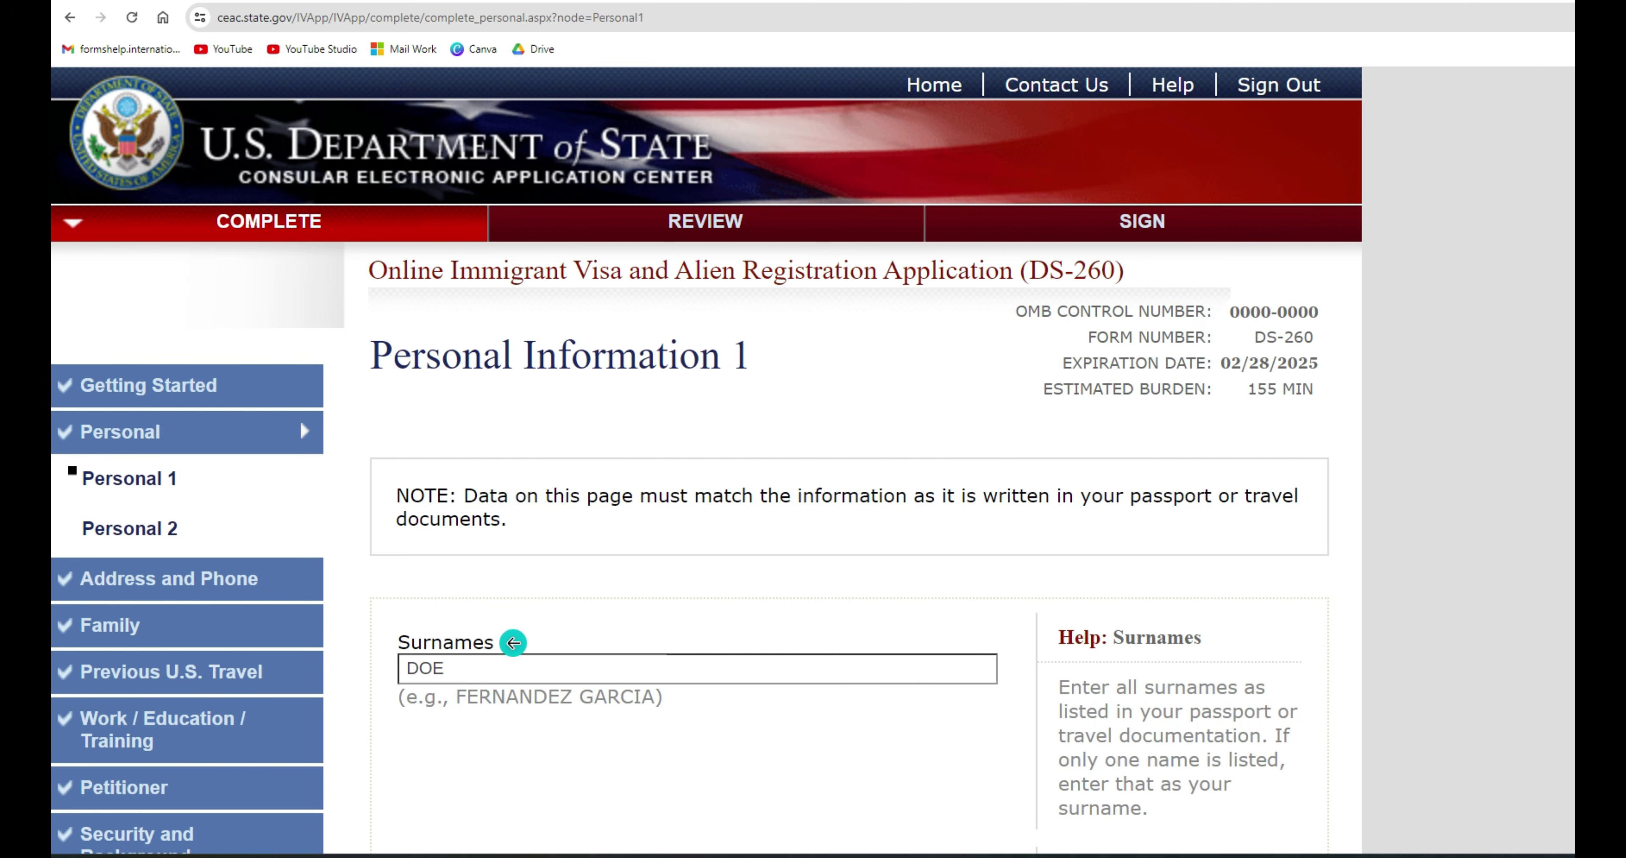
- Mark the full name in native alphabet as Does Not Apply and answer Yes to having used other names
scroll(980, 609, "down", 5)
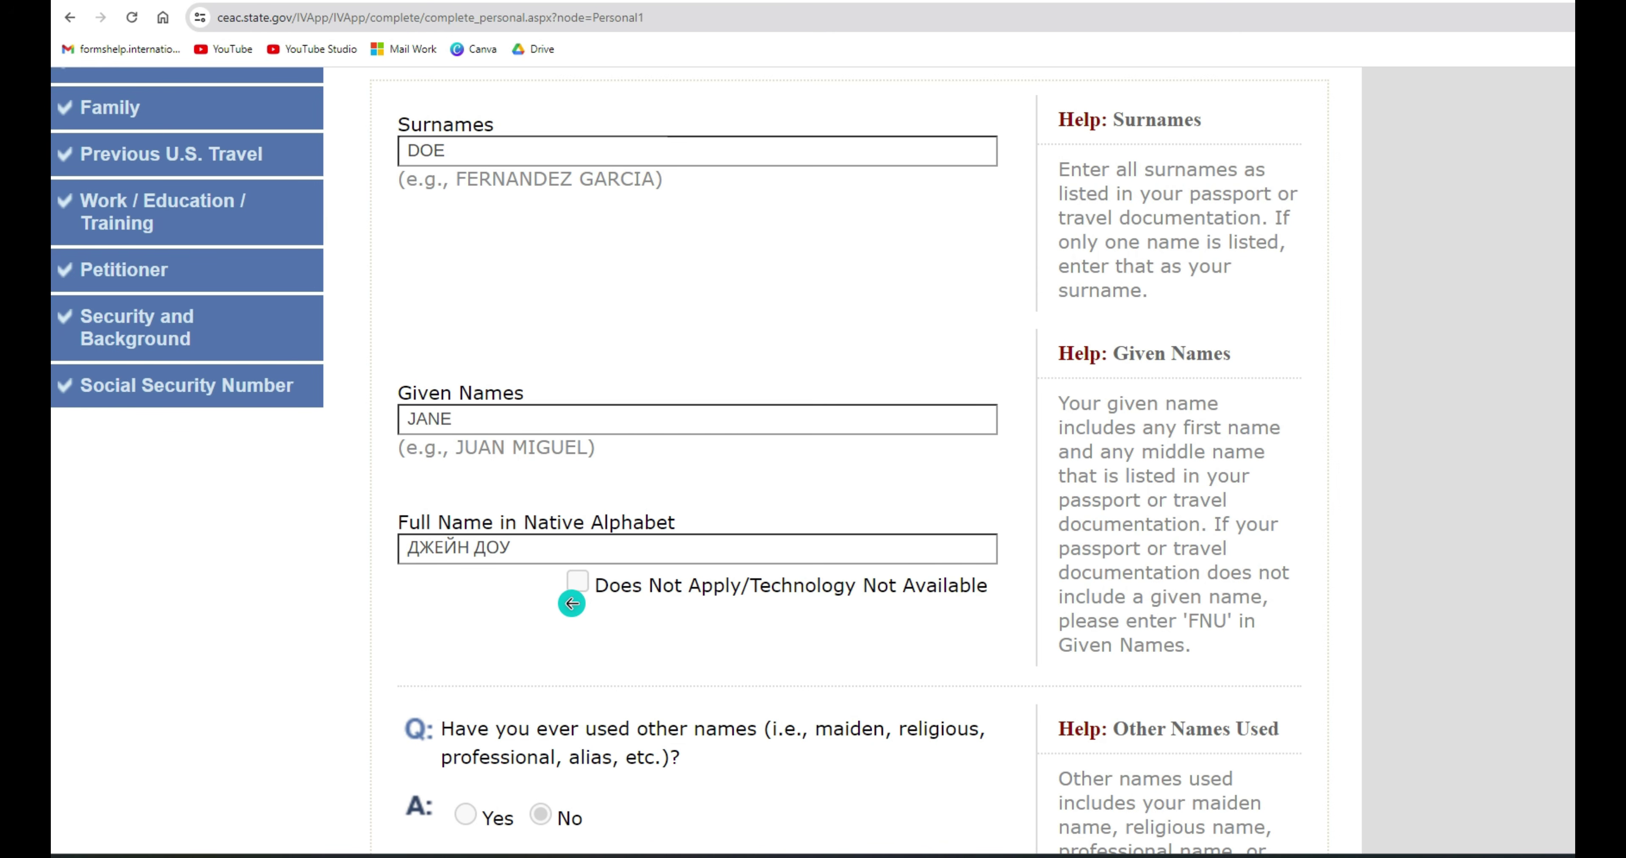
left_click(576, 582)
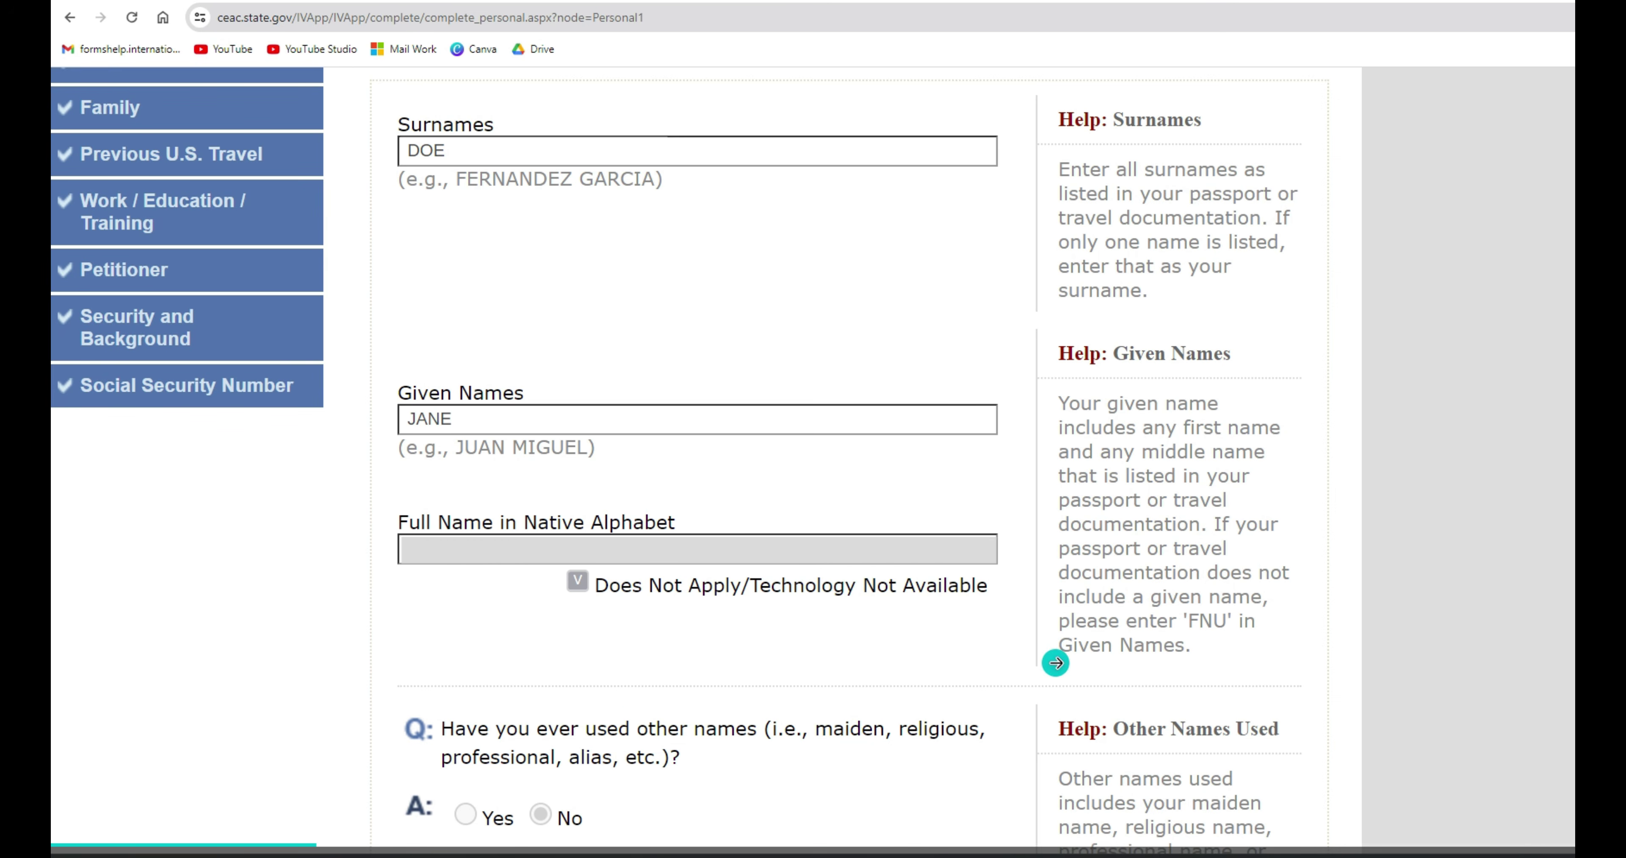
scroll(1027, 652, "down", 8)
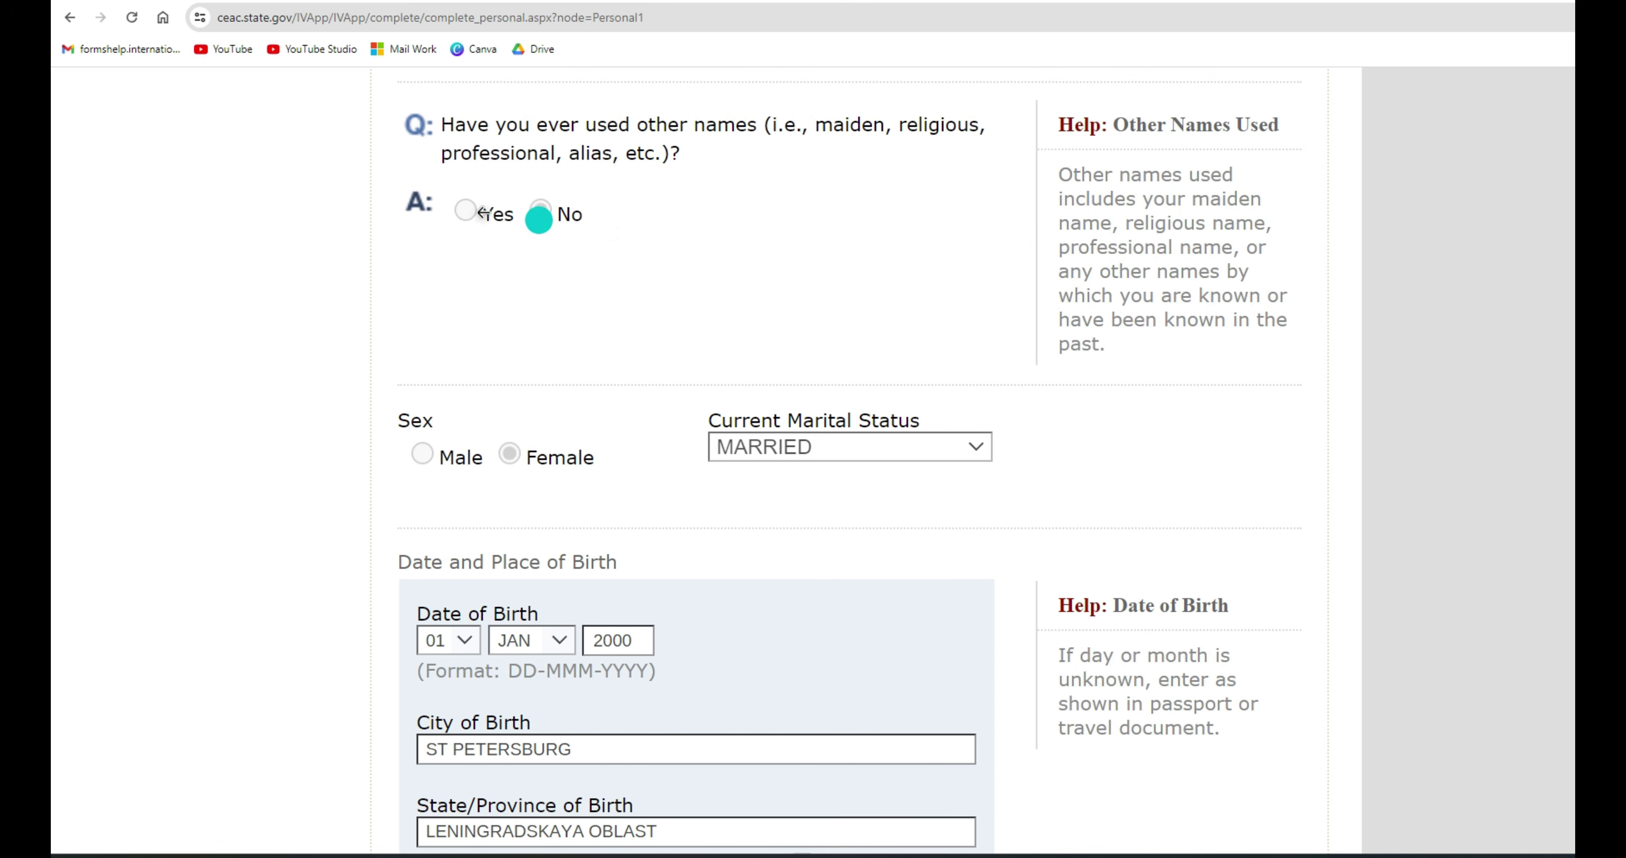
left_click(463, 209)
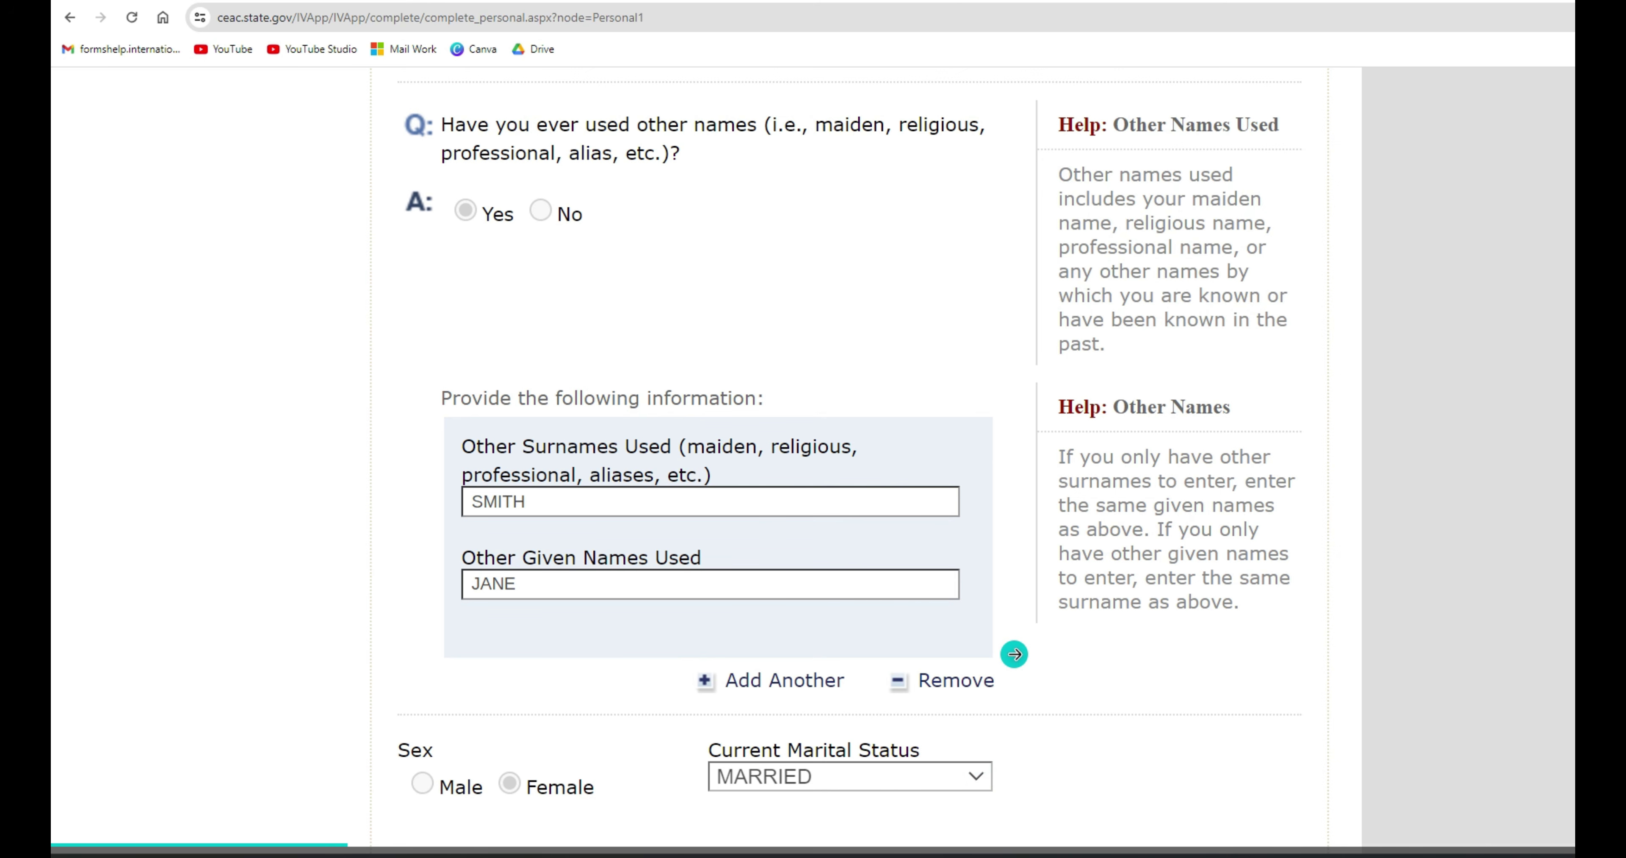
- Save the Personal Information 1 page and continue to Personal Information 2
scroll(1014, 654, "down", 10)
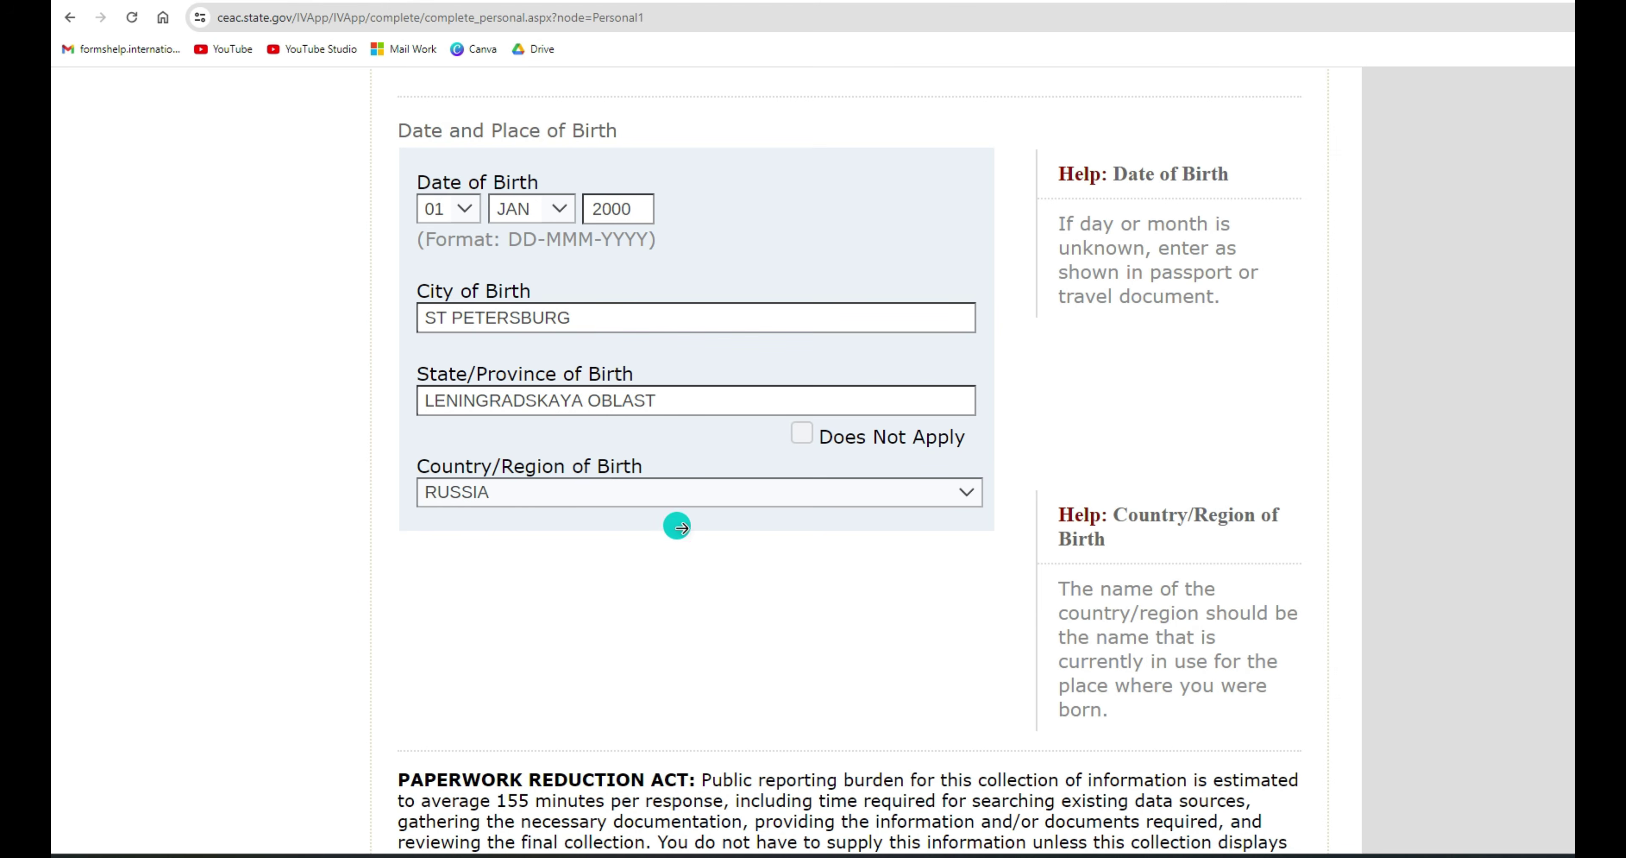
scroll(675, 555, "down", 8)
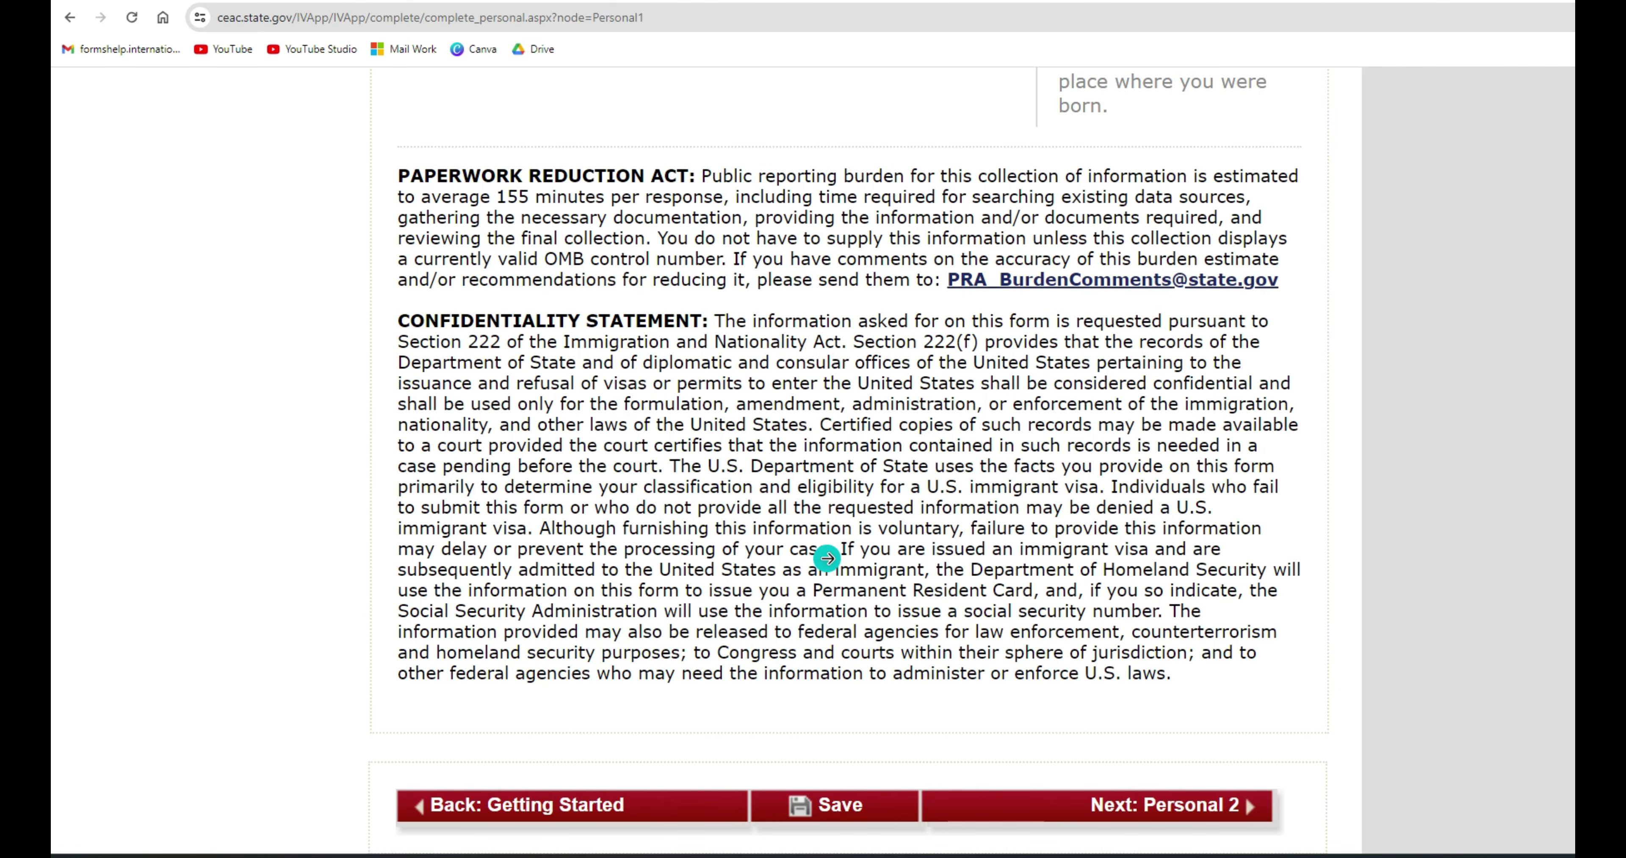
left_click(866, 802)
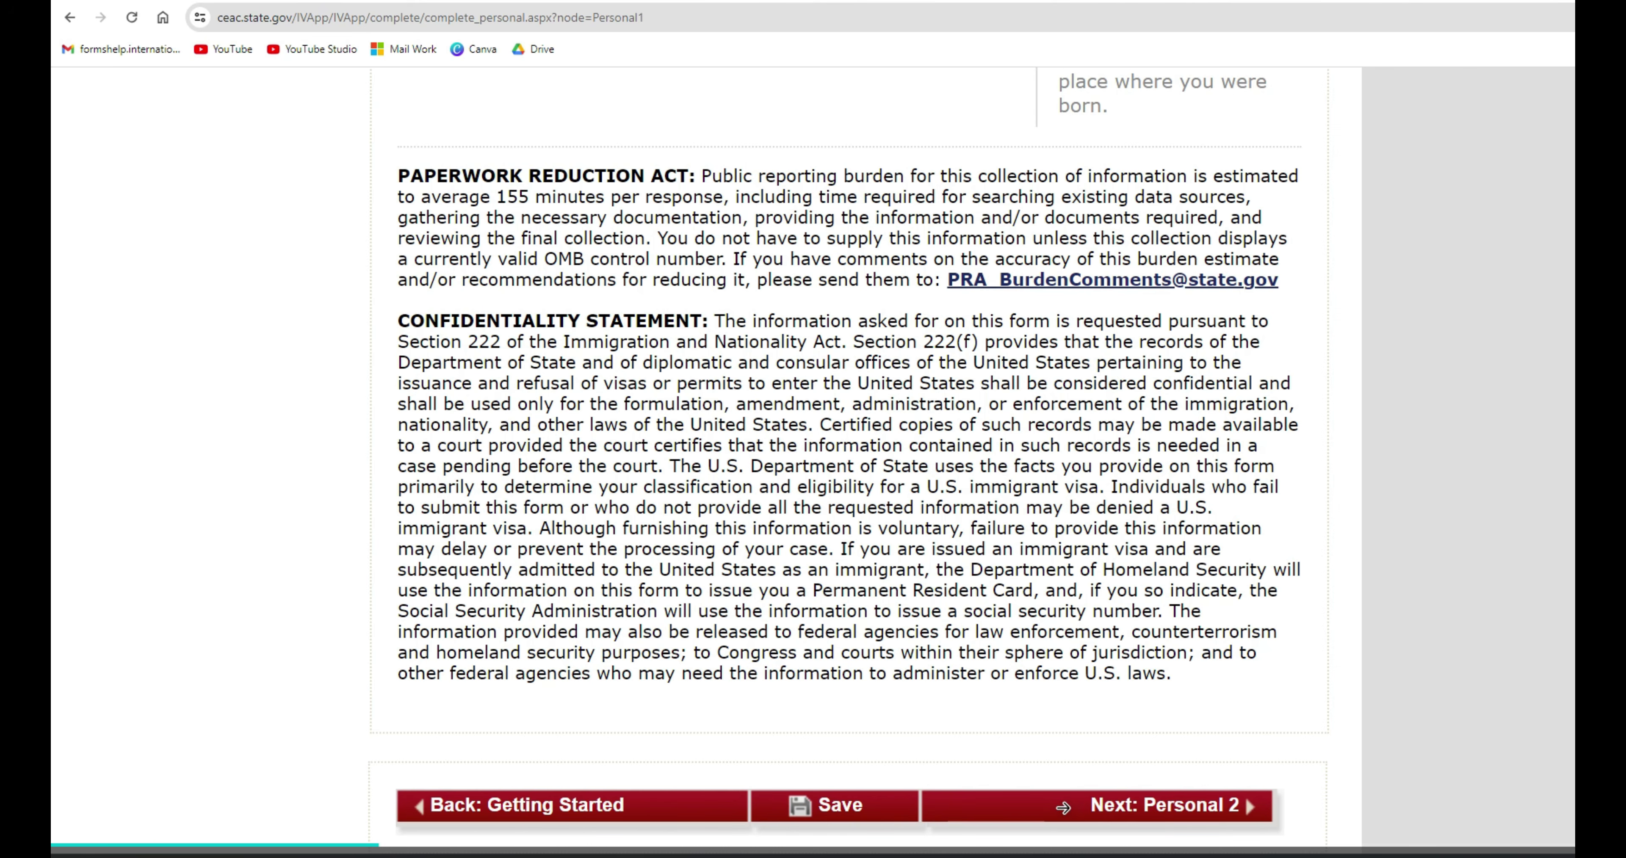
left_click(1063, 806)
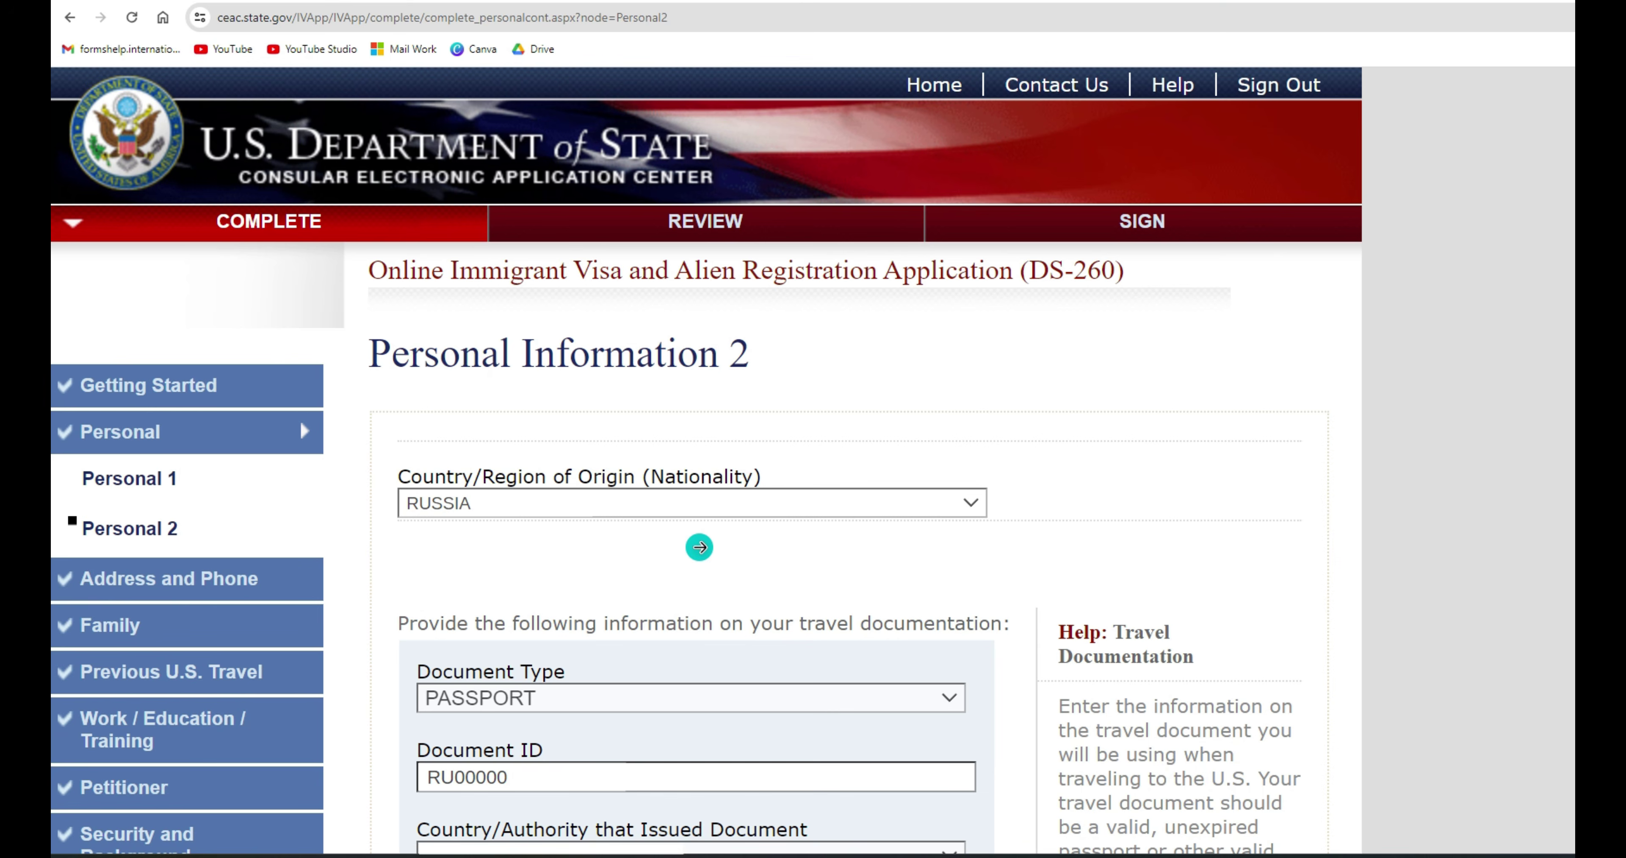
- Answer Yes to holding another nationality and continue to the Address and Phone section
scroll(699, 547, "down", 5)
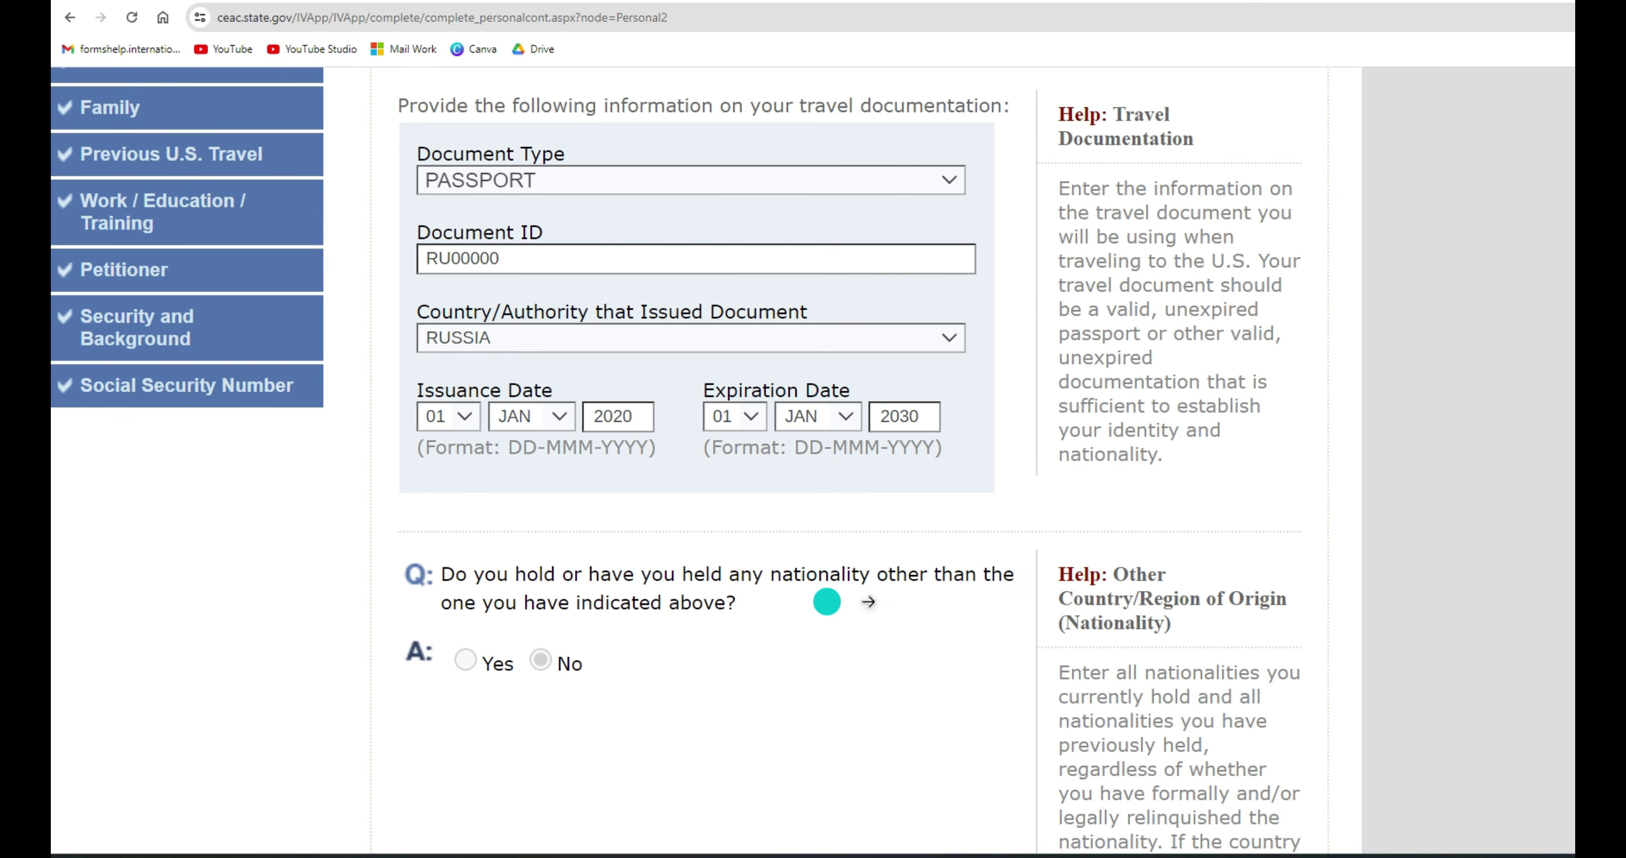
scroll(799, 600, "down", 5)
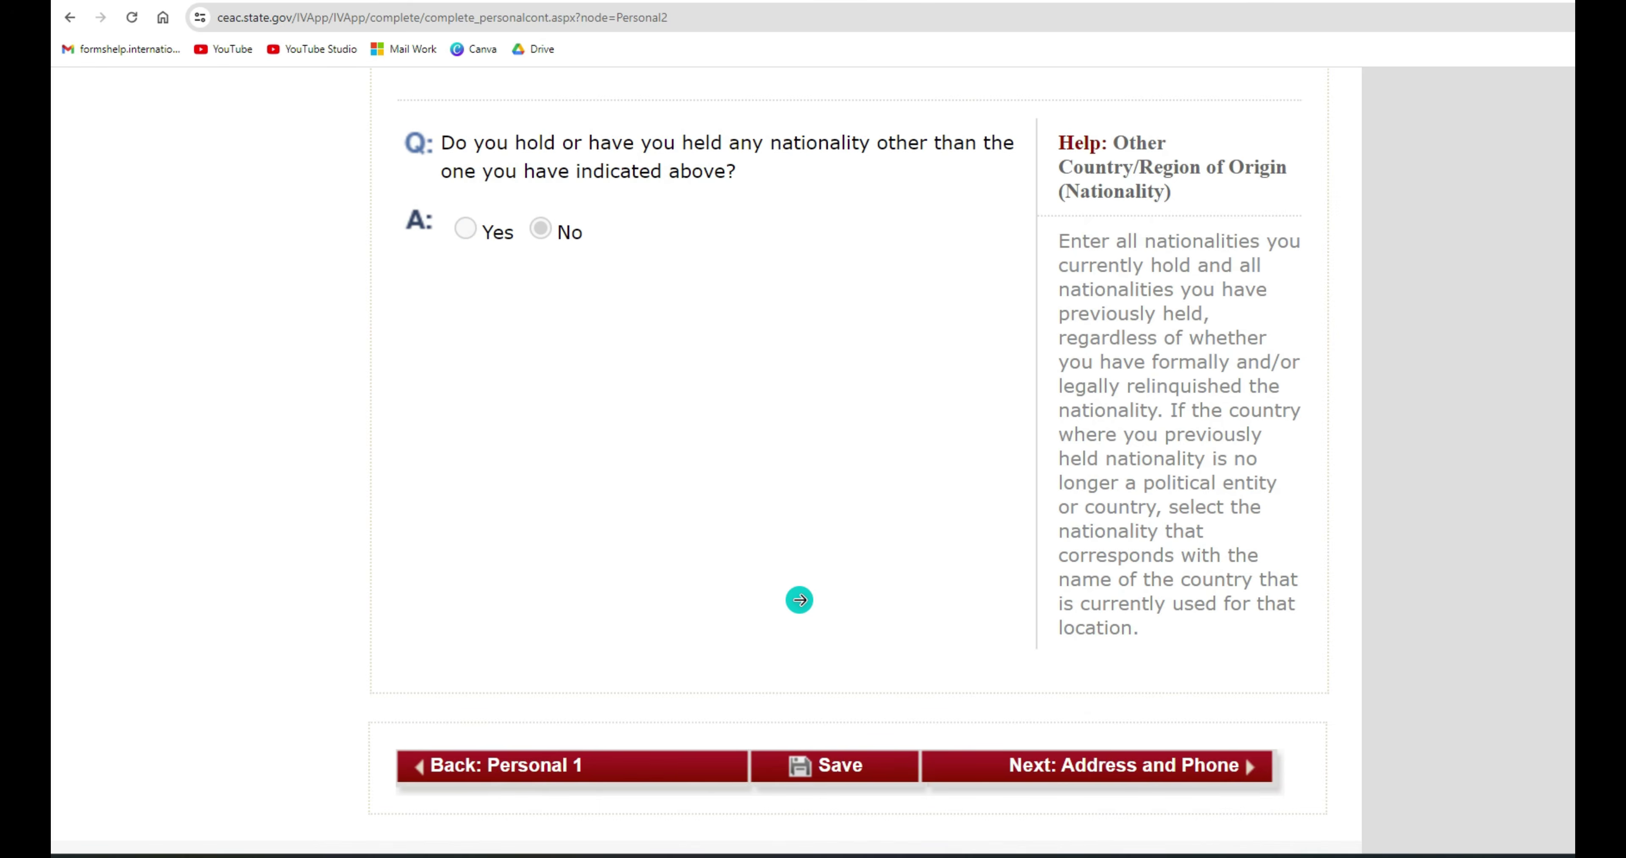
left_click(454, 213)
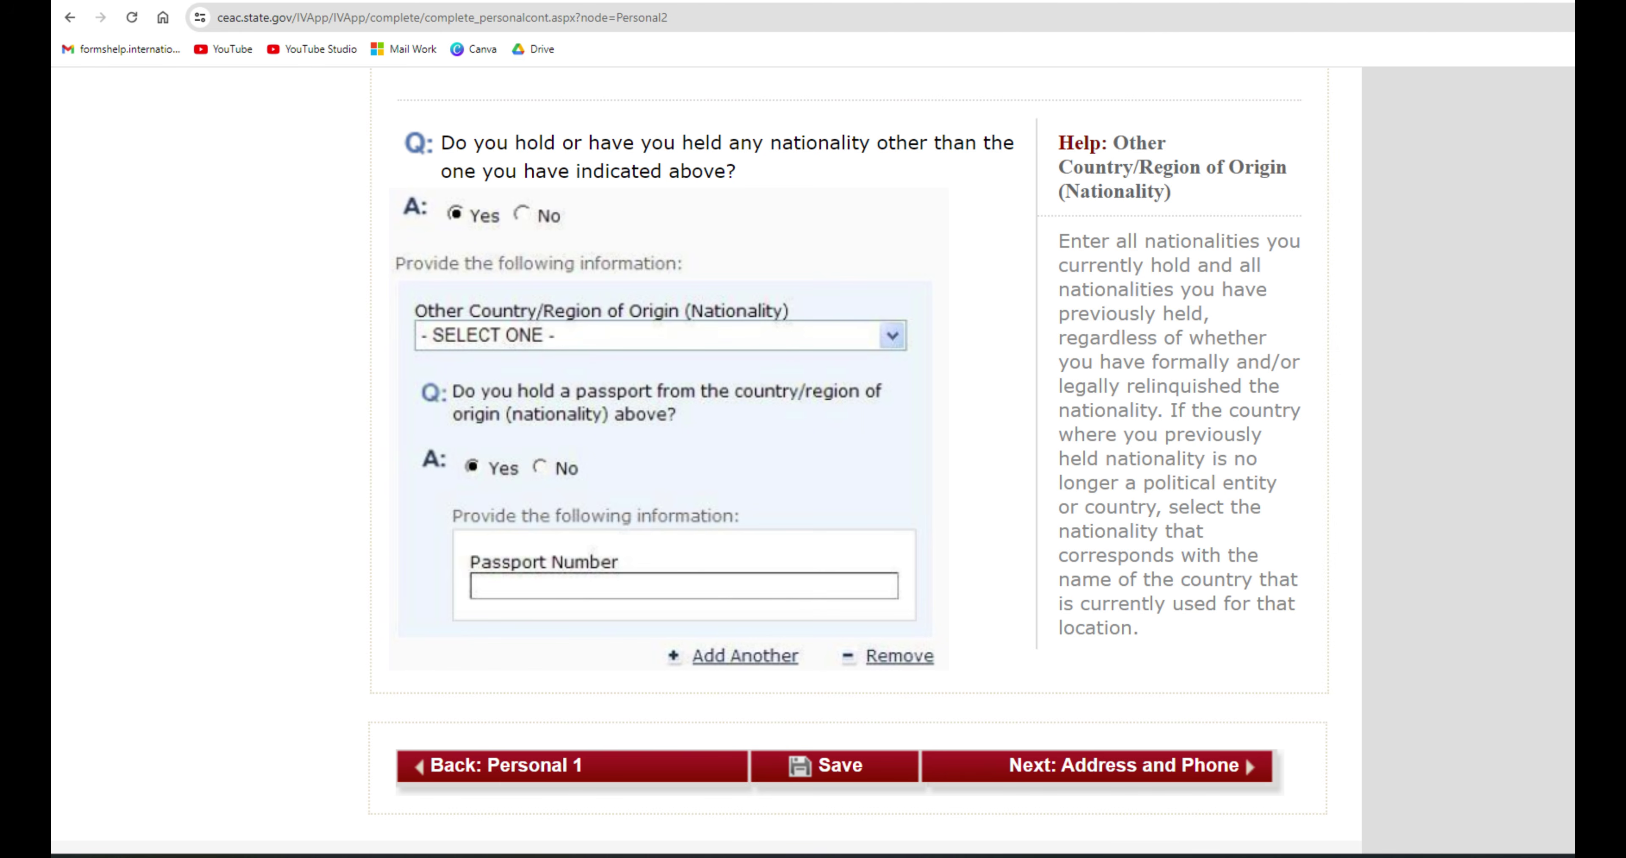
left_click(1001, 766)
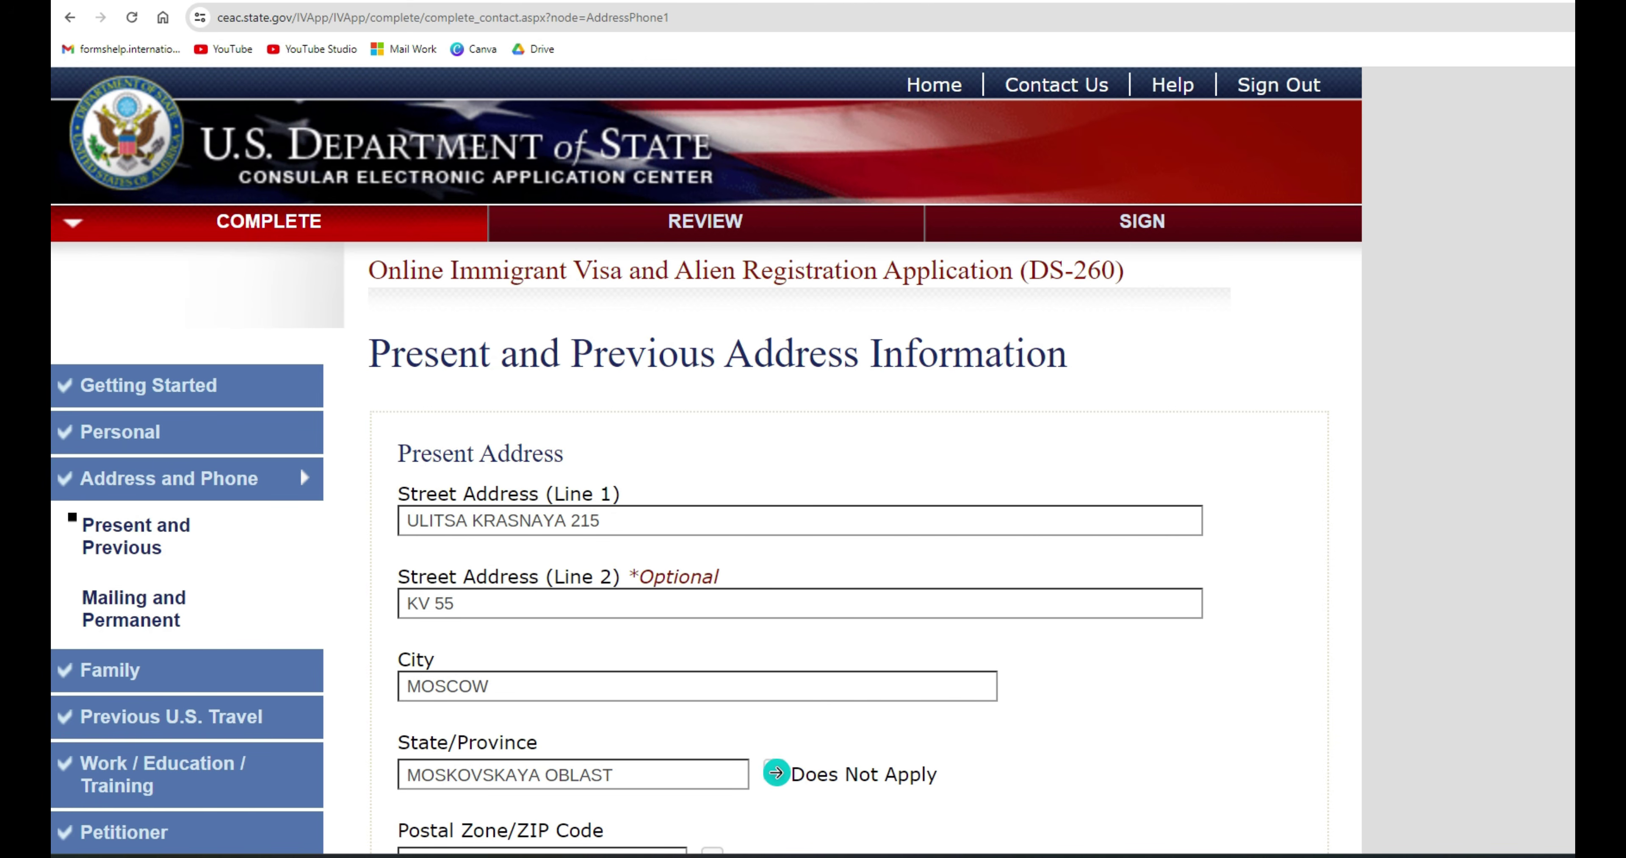
- Check the present address entries and answer Yes to having lived elsewhere since the age of sixteen
left_click(774, 772)
scroll(732, 732, "down", 5)
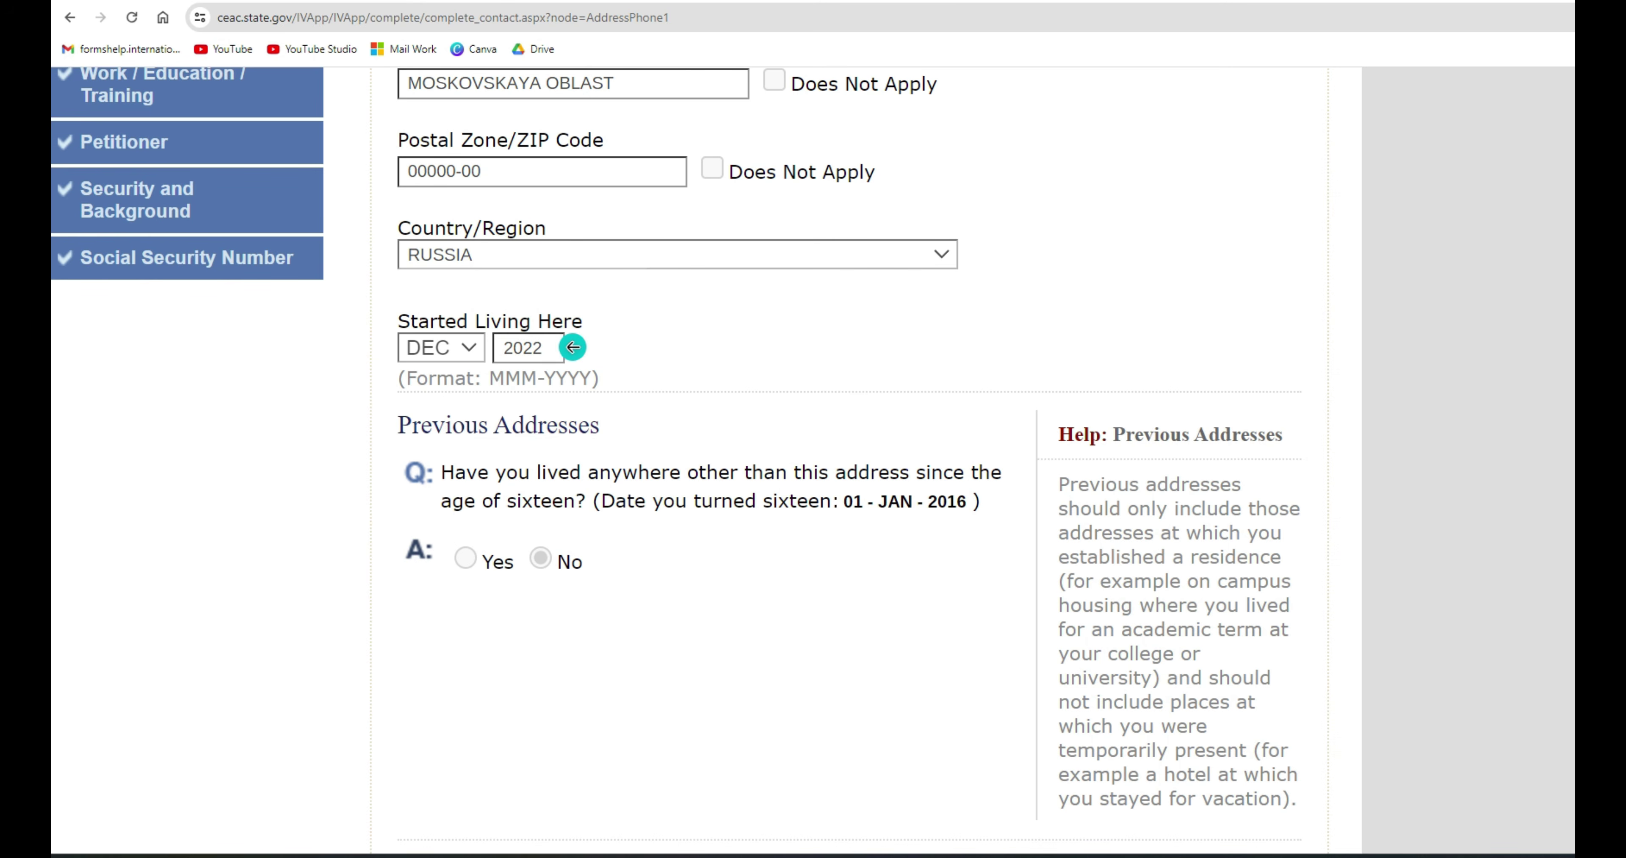
scroll(628, 350, "up", 5)
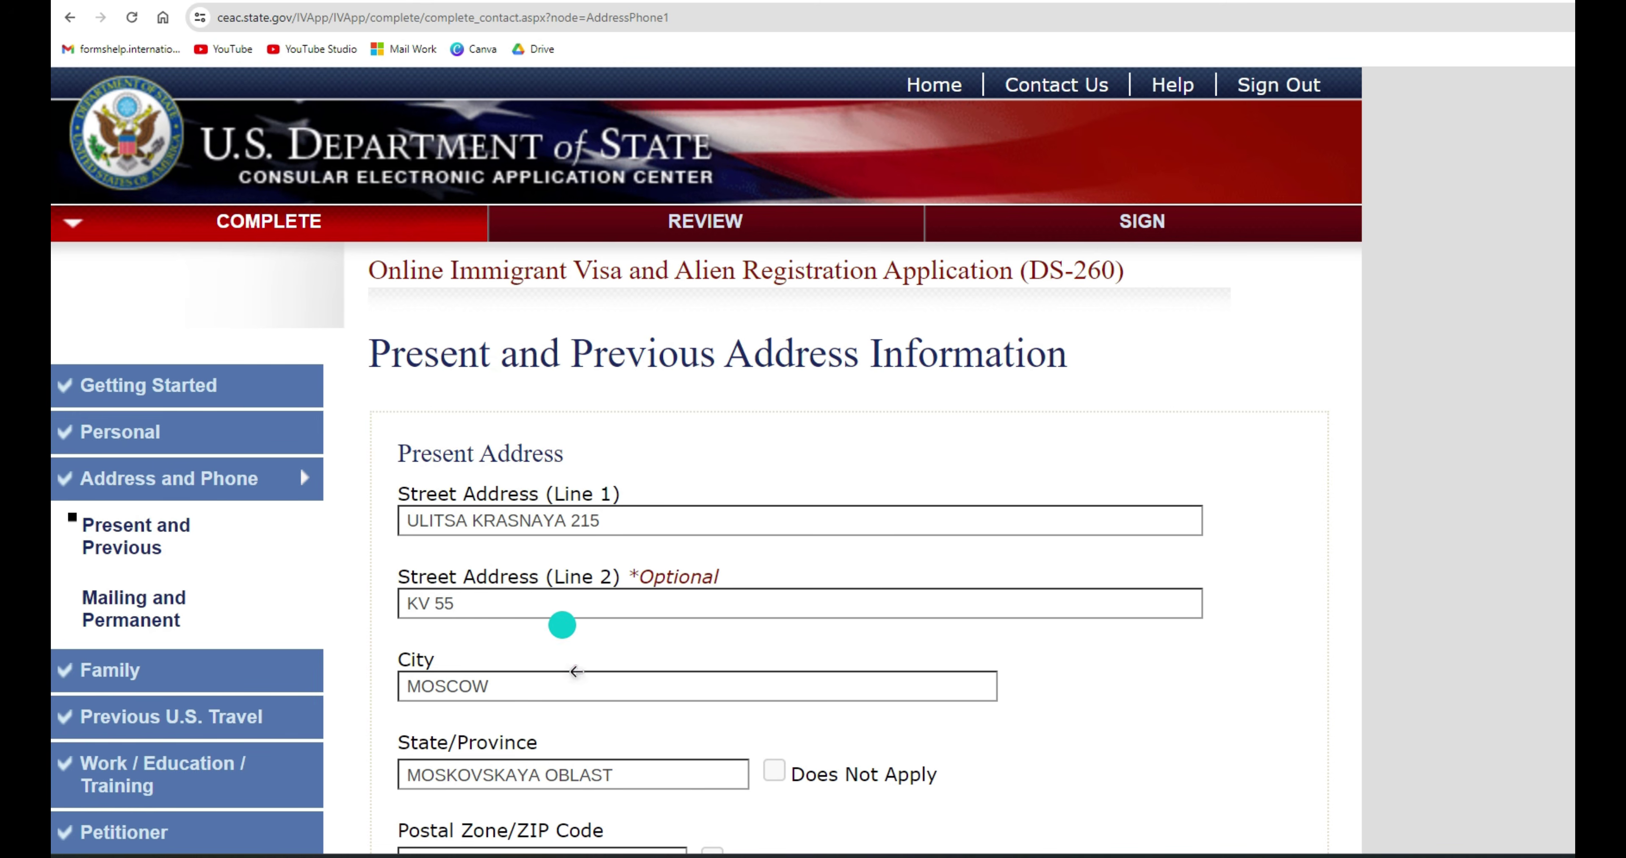
scroll(773, 765, "down", 8)
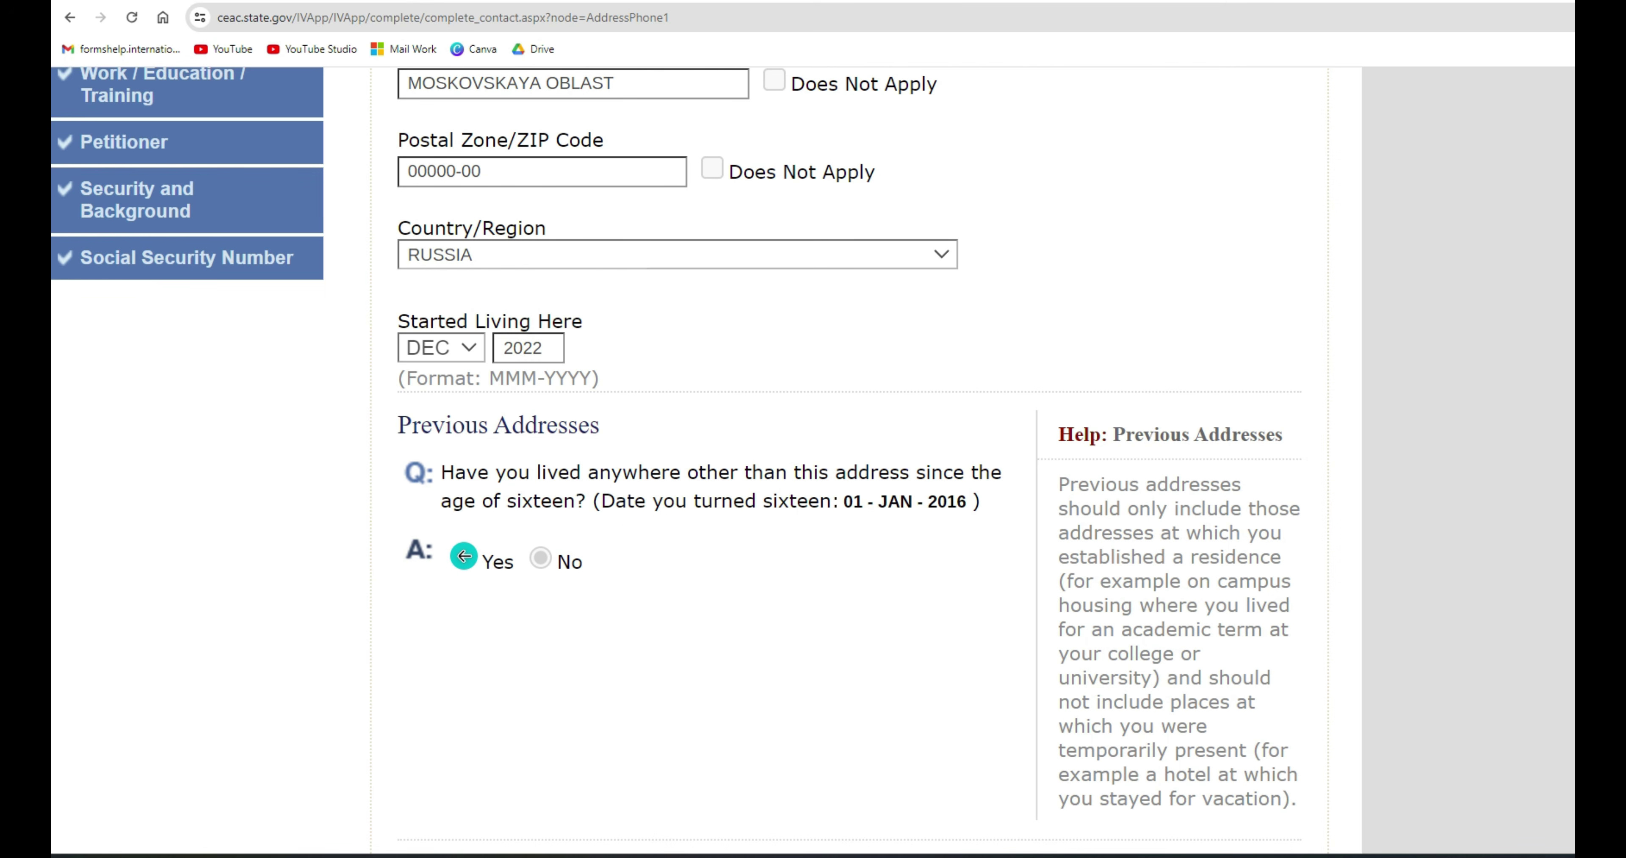
left_click(464, 556)
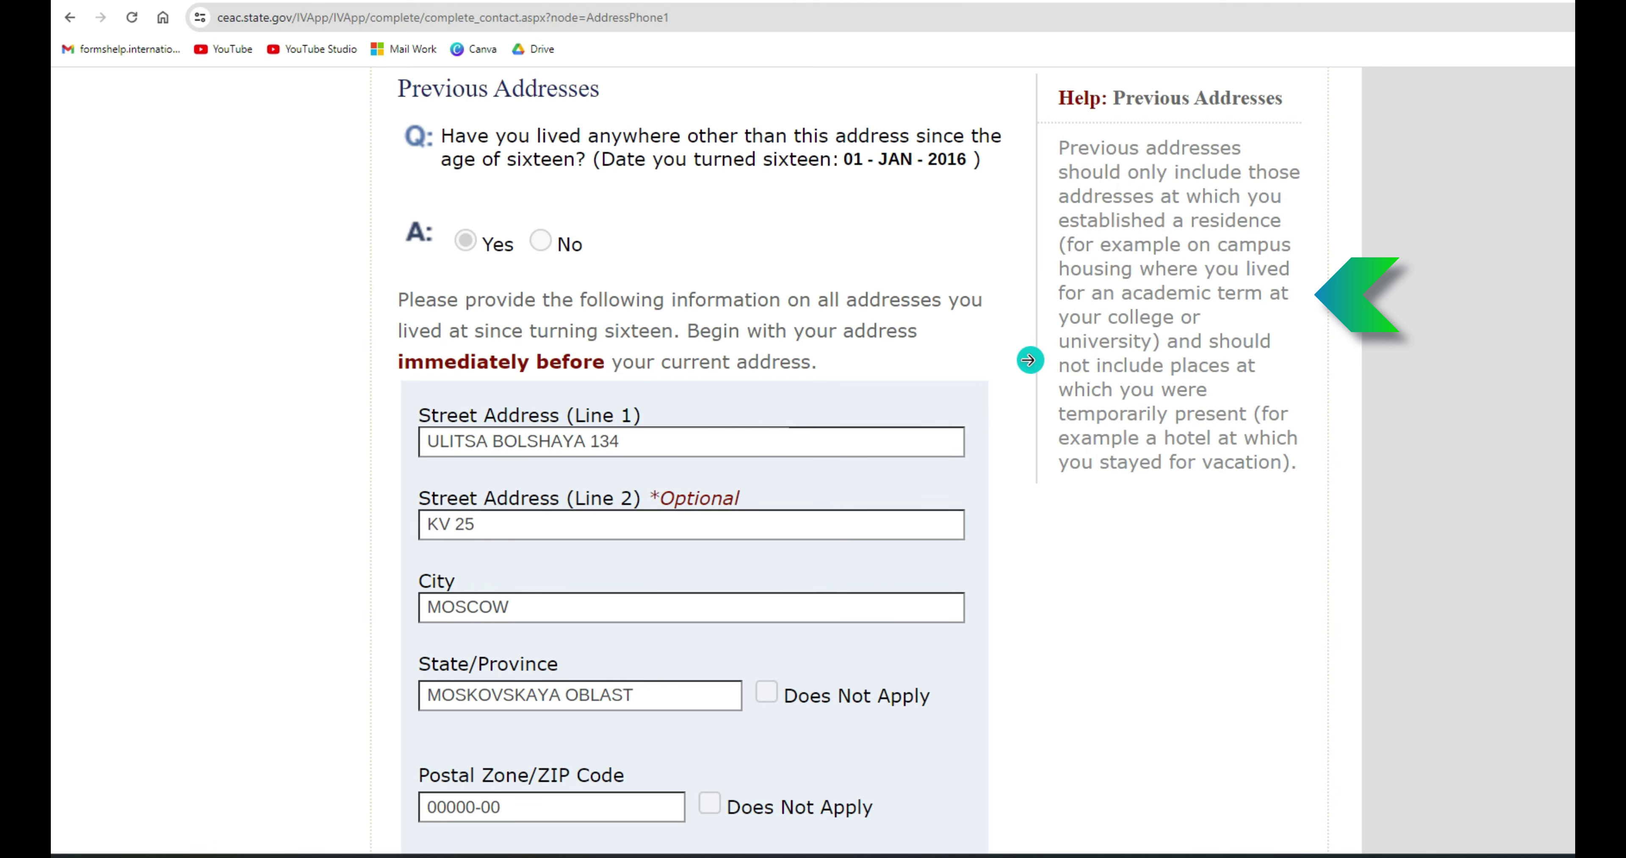
- Review the first previous address and its residence dates, and add another previous address entry
scroll(464, 419, "down", 5)
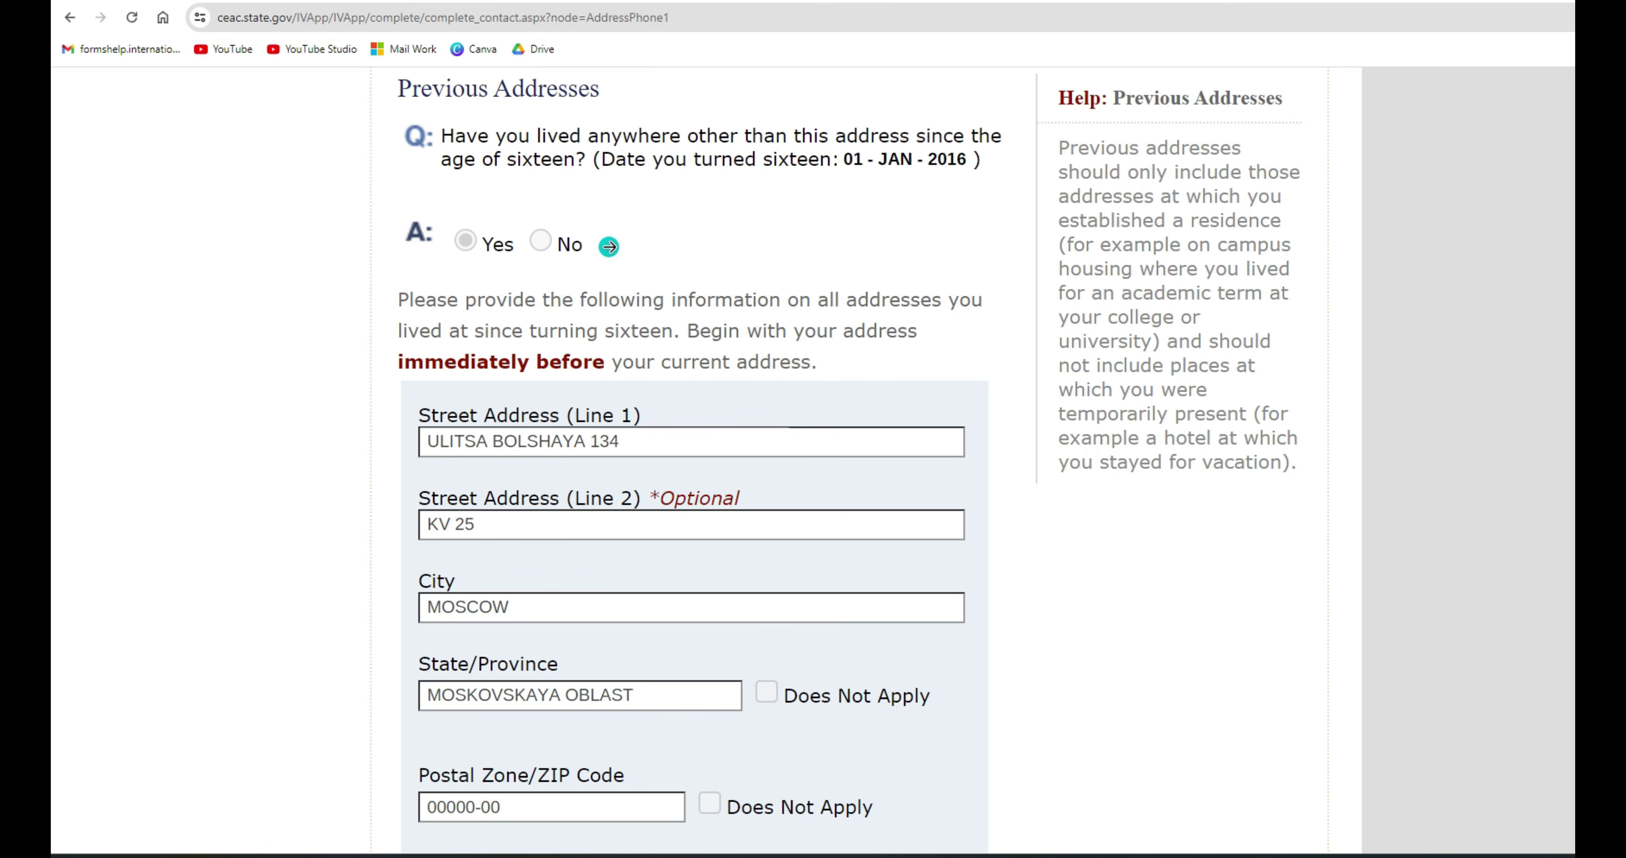
scroll(611, 252, "down", 5)
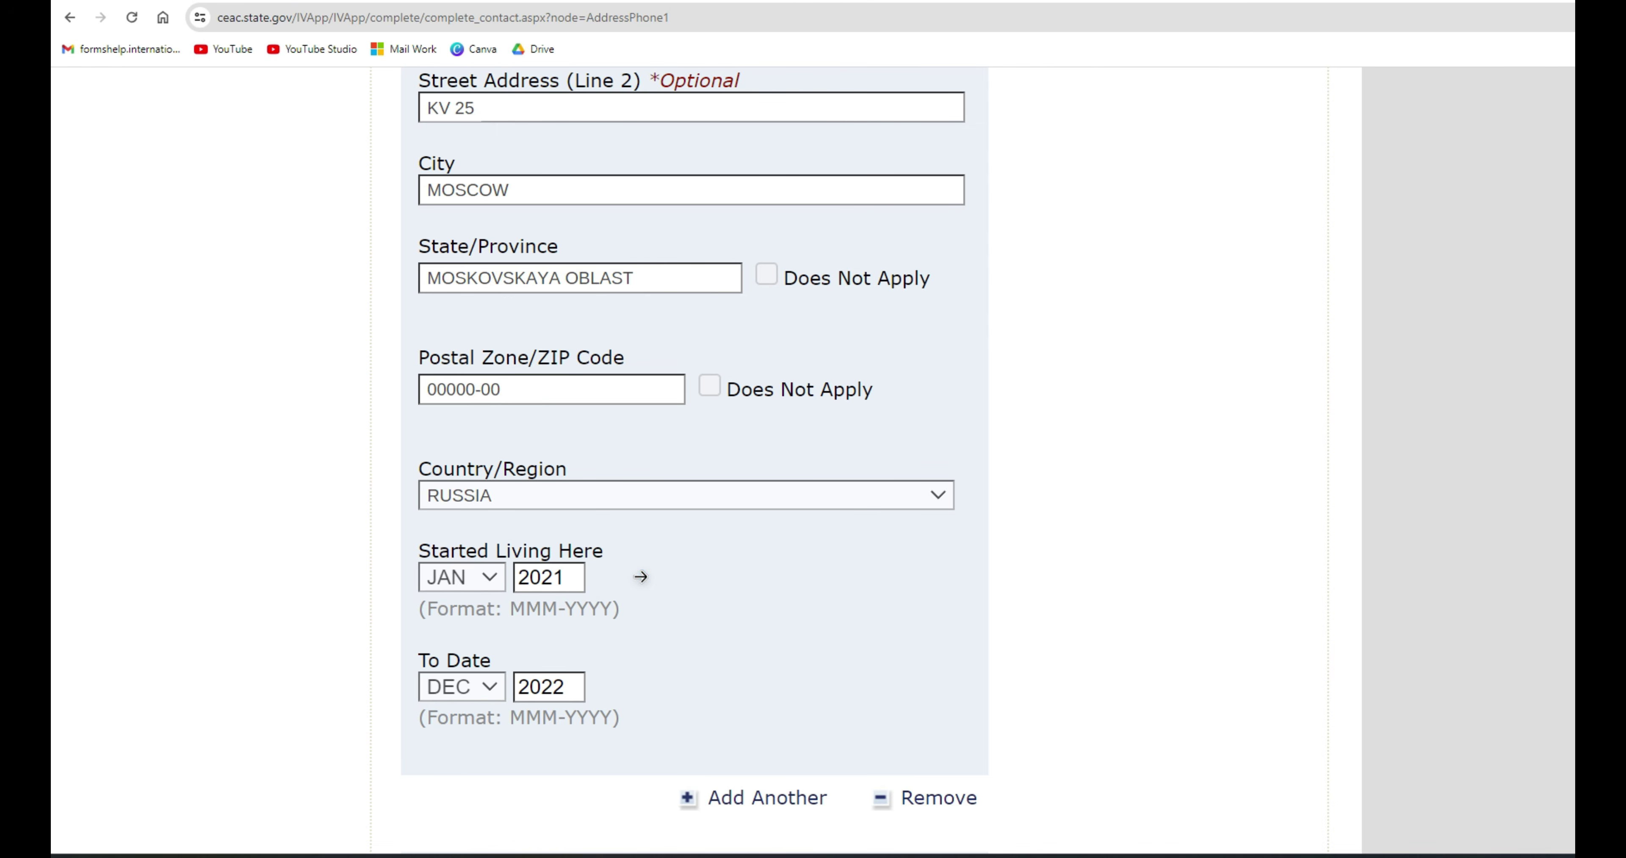
scroll(641, 577, "up", 6)
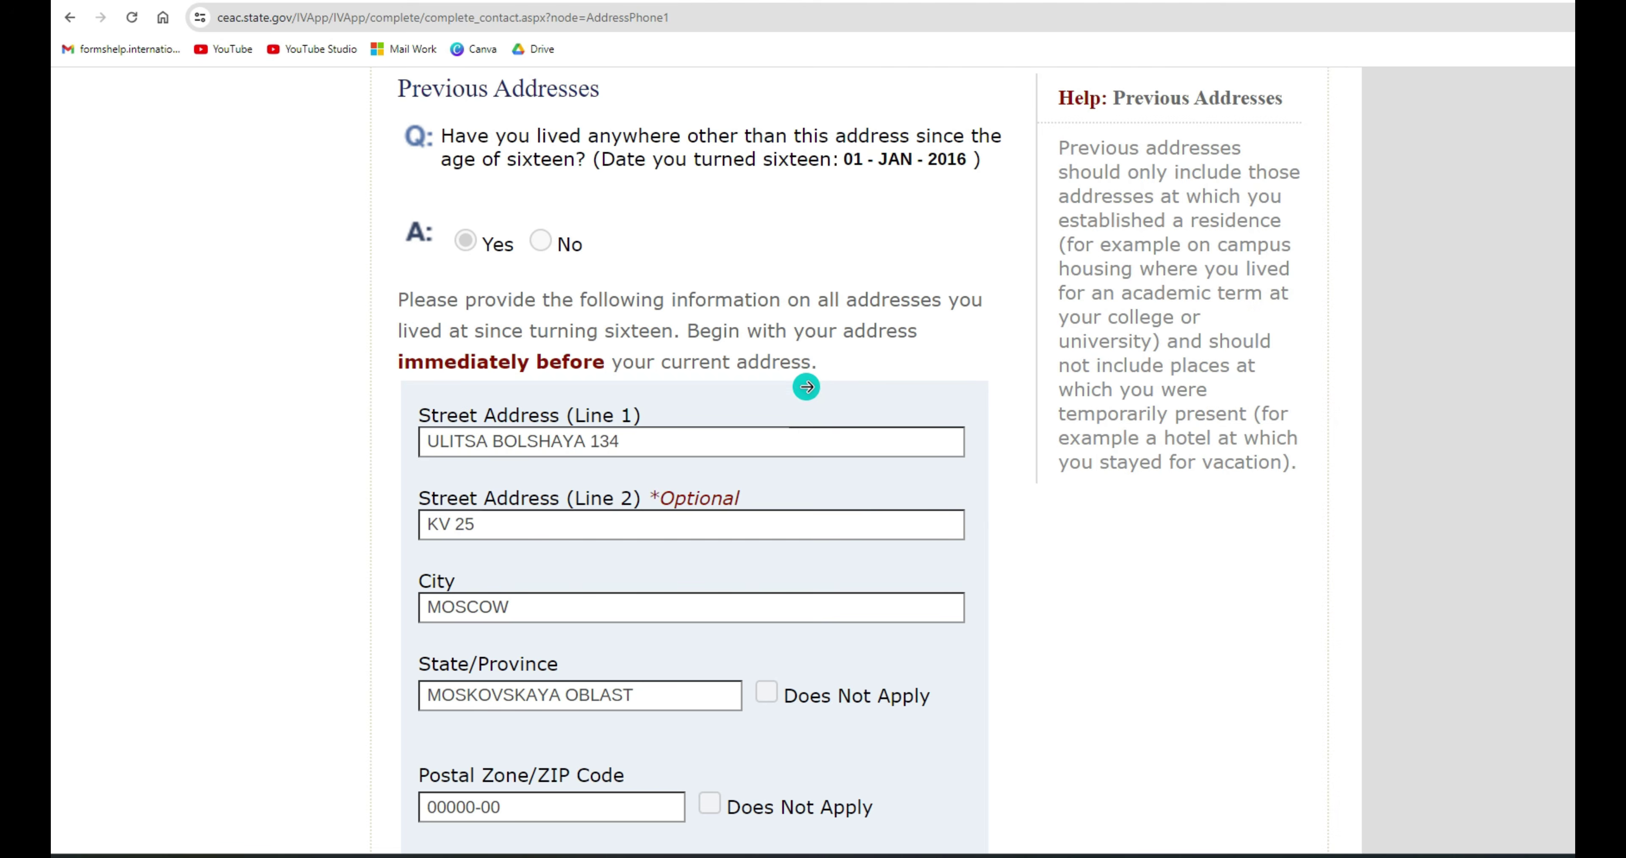
scroll(805, 385, "down", 5)
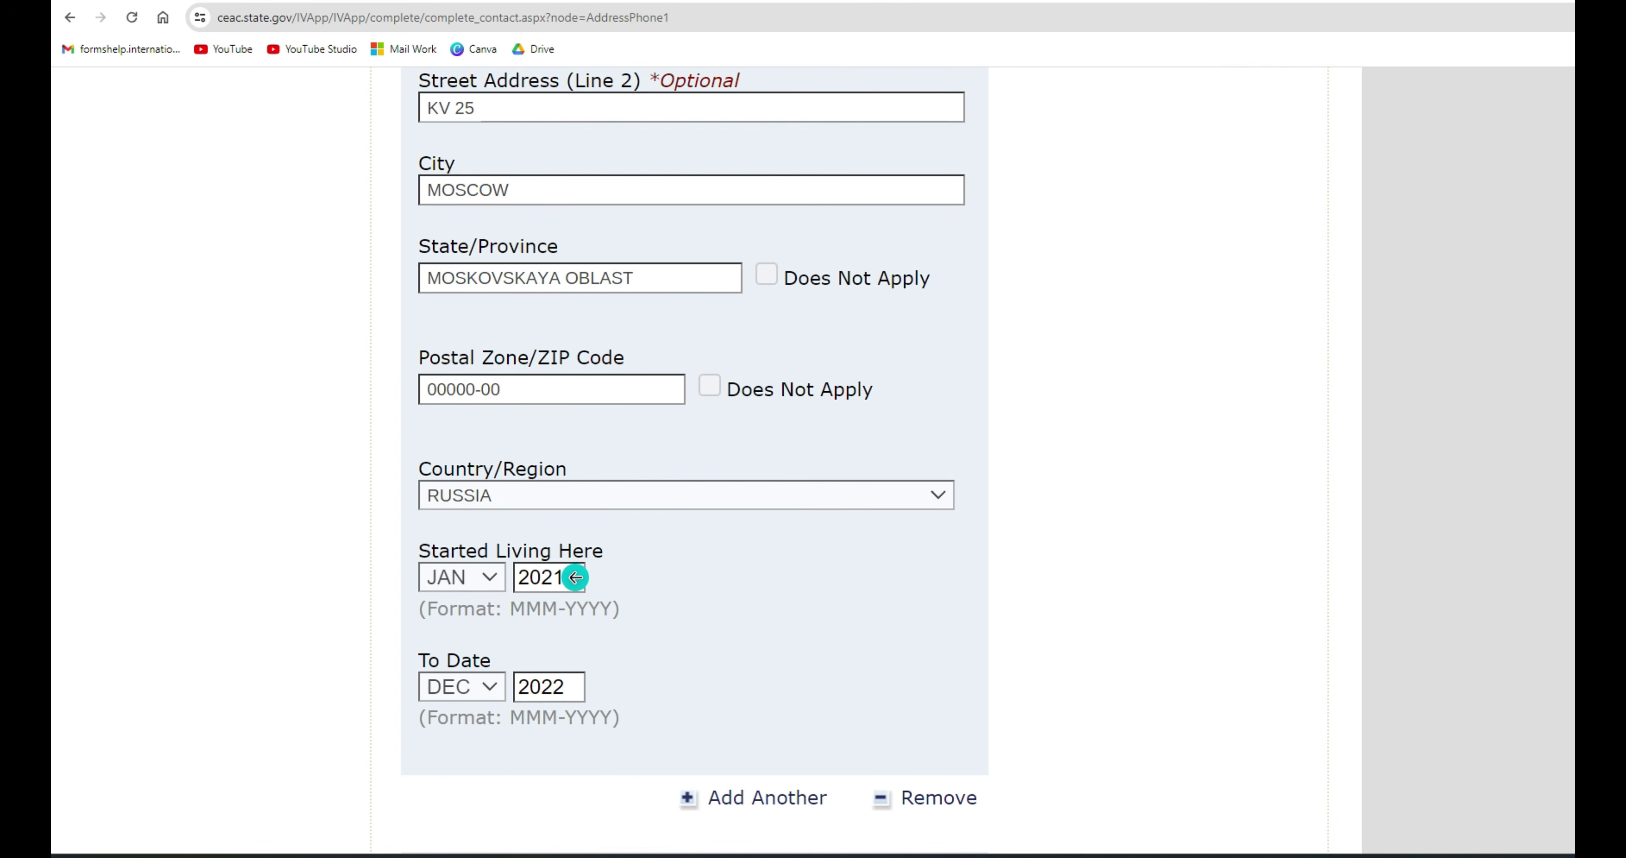
scroll(571, 585, "up", 5)
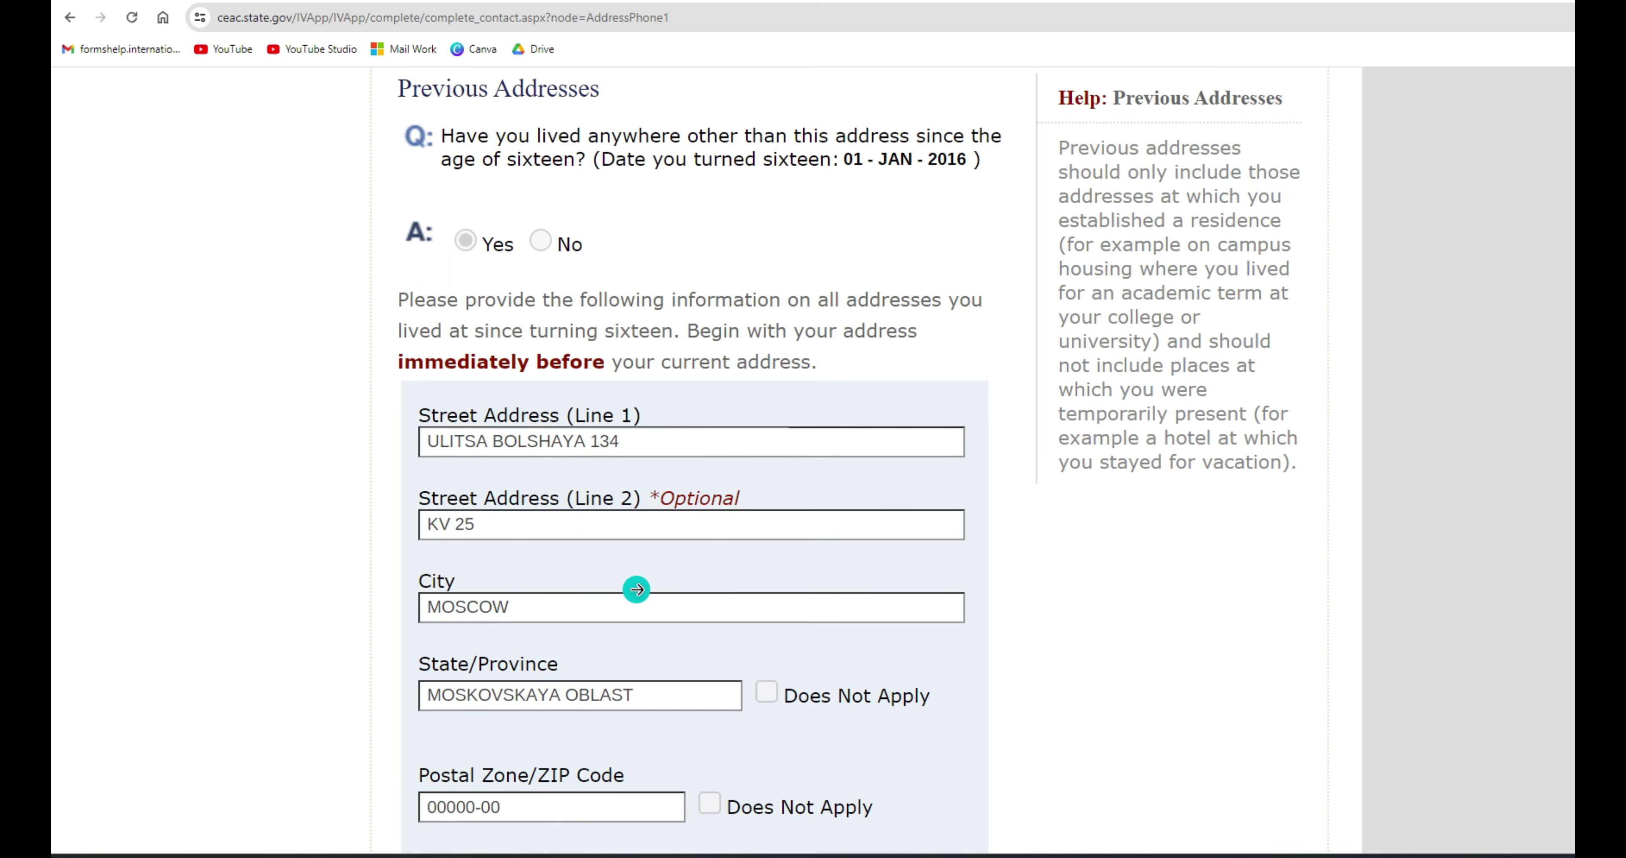
scroll(694, 464, "down", 5)
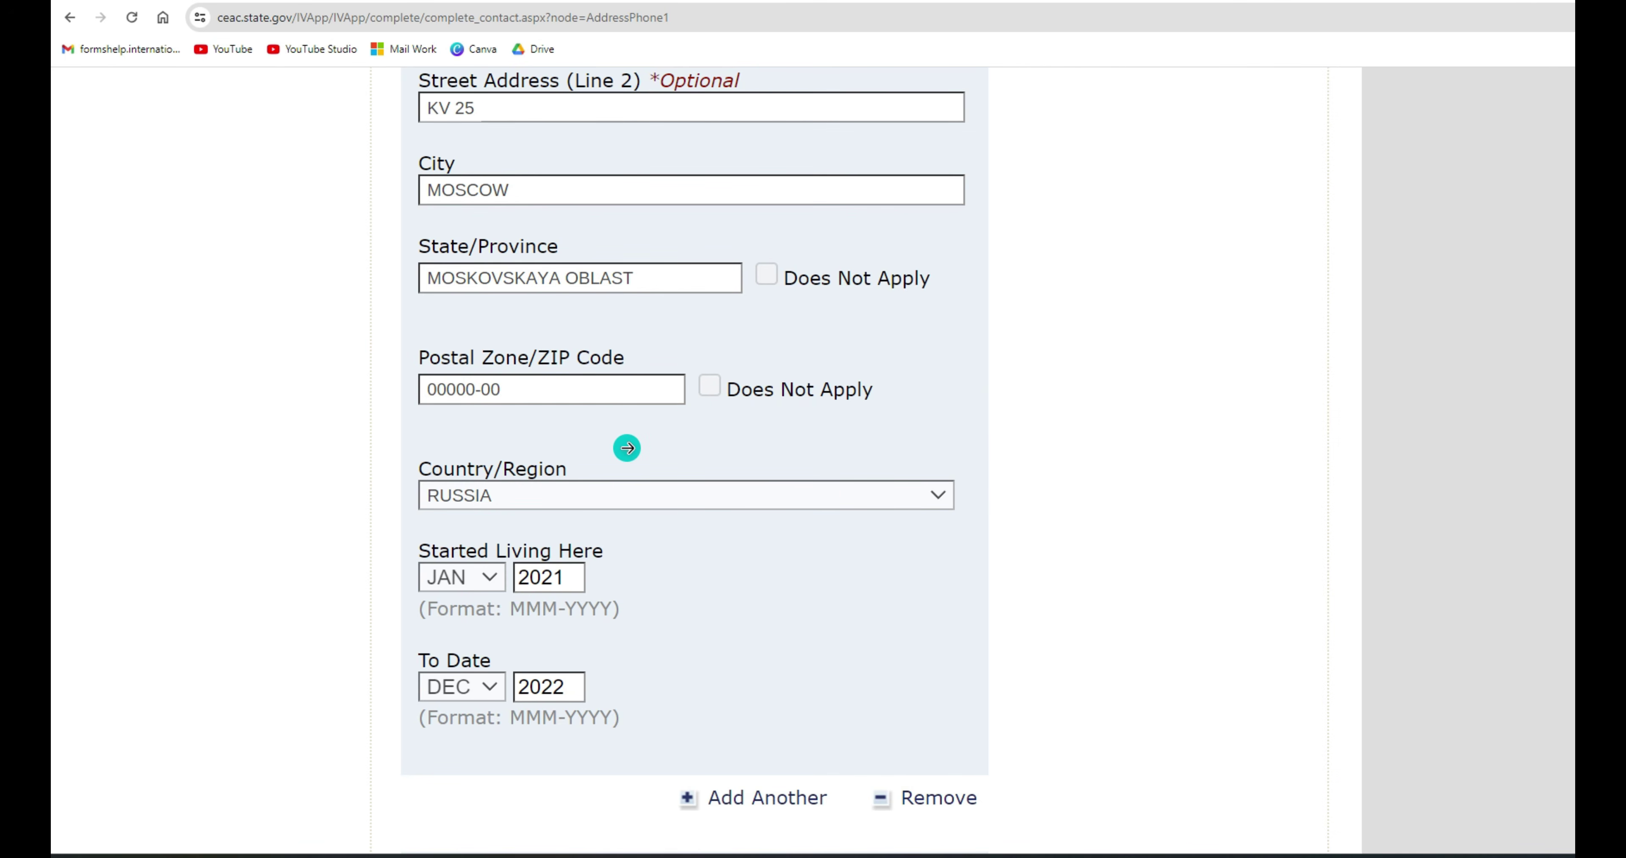
left_click(682, 798)
- Review the earliest residence dates and the phone, email and social media sections of the address page
scroll(772, 553, "down", 10)
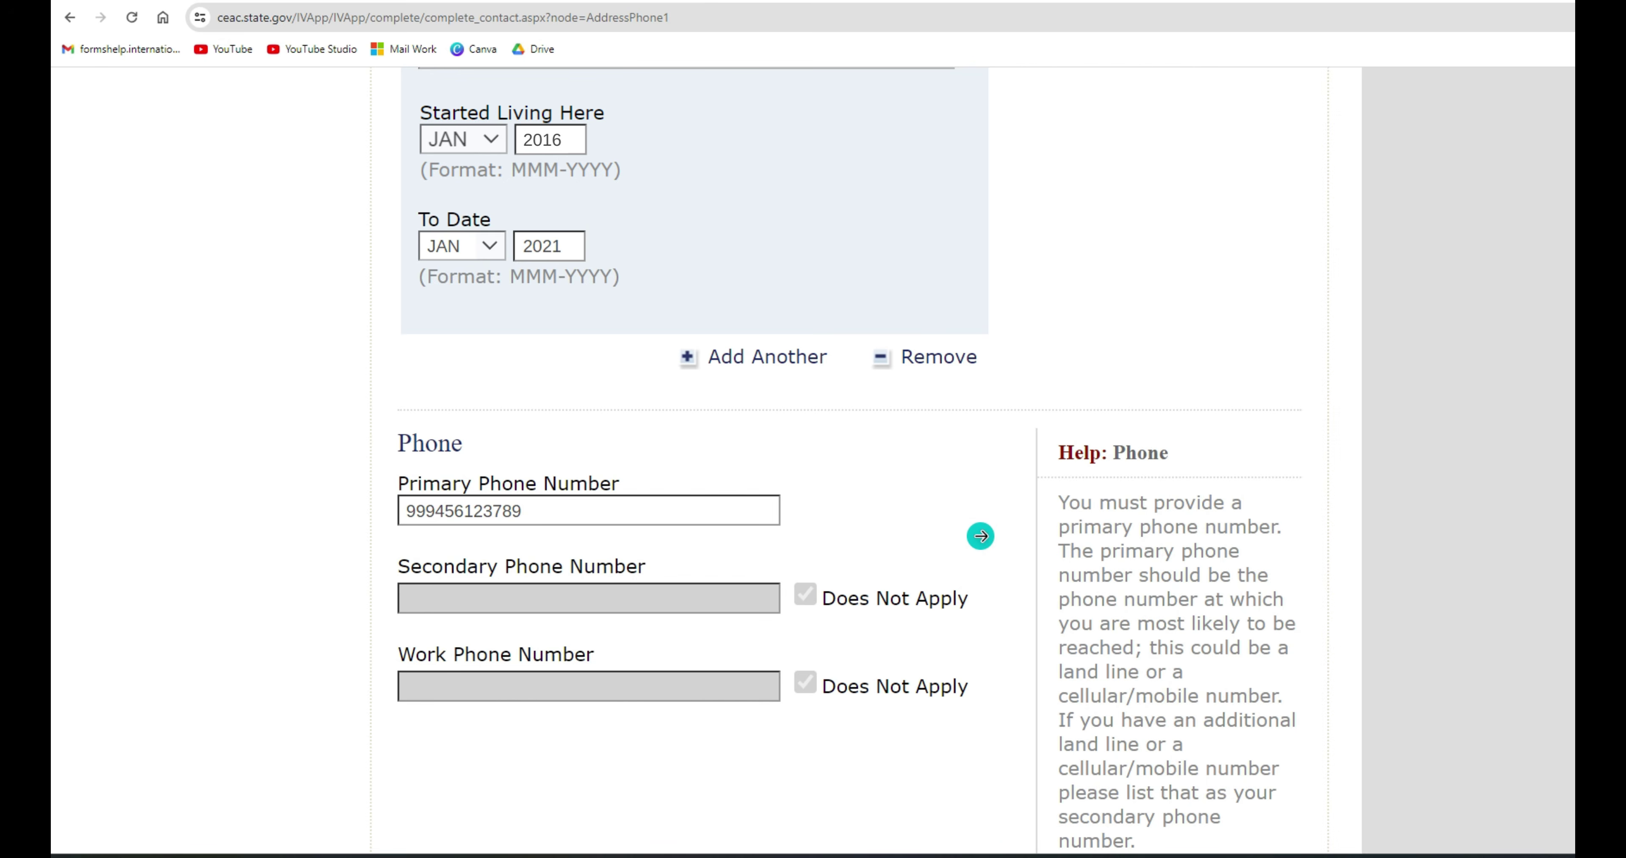
scroll(473, 592, "down", 5)
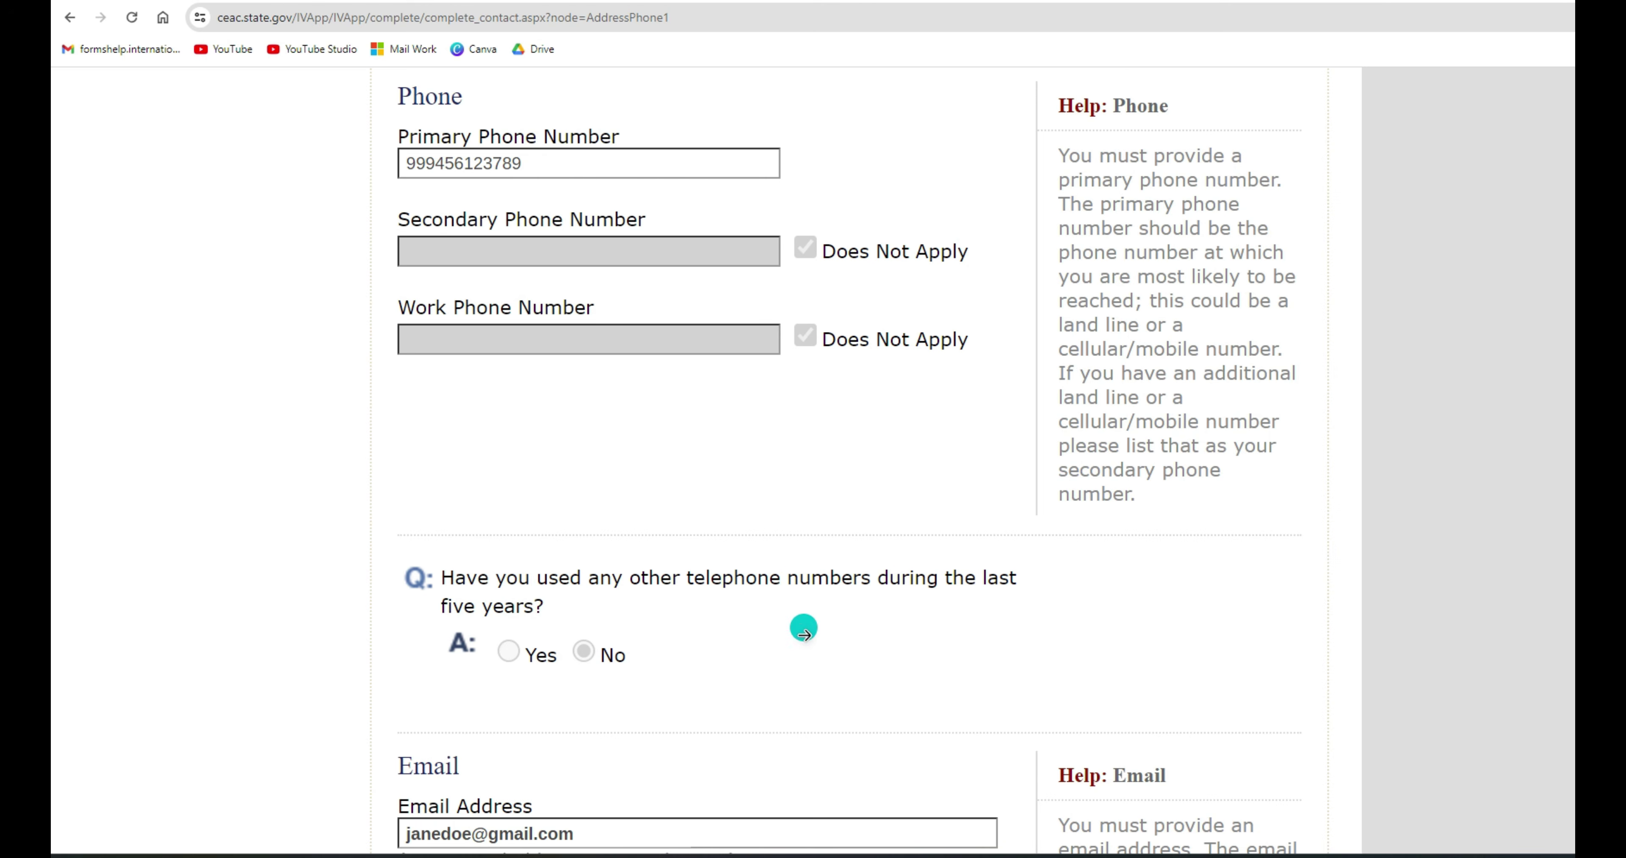
scroll(644, 651, "down", 5)
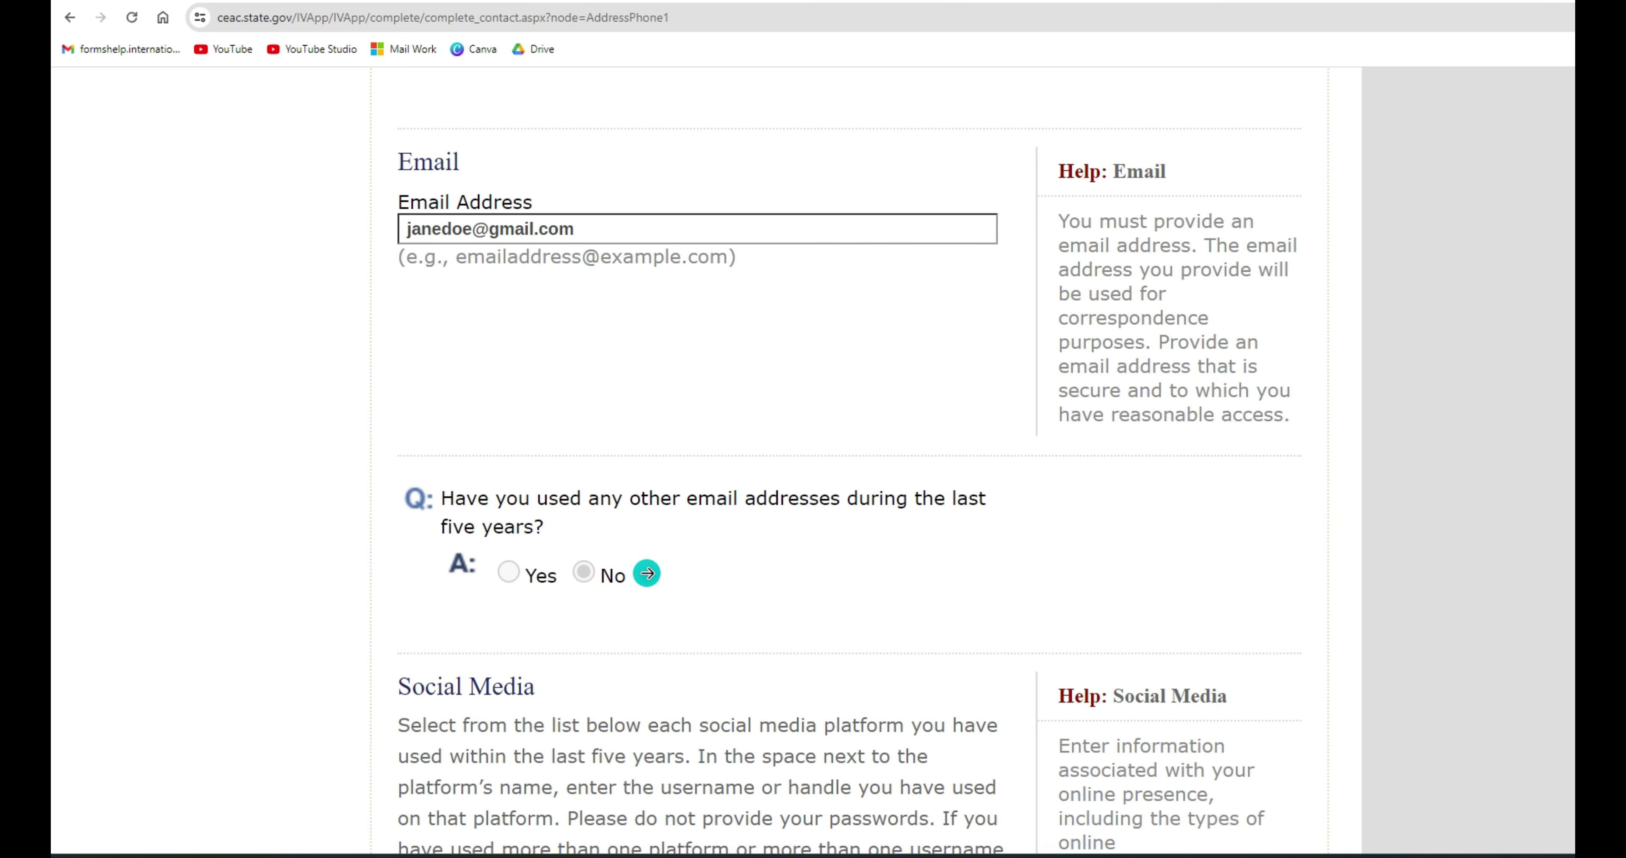
scroll(780, 576, "down", 8)
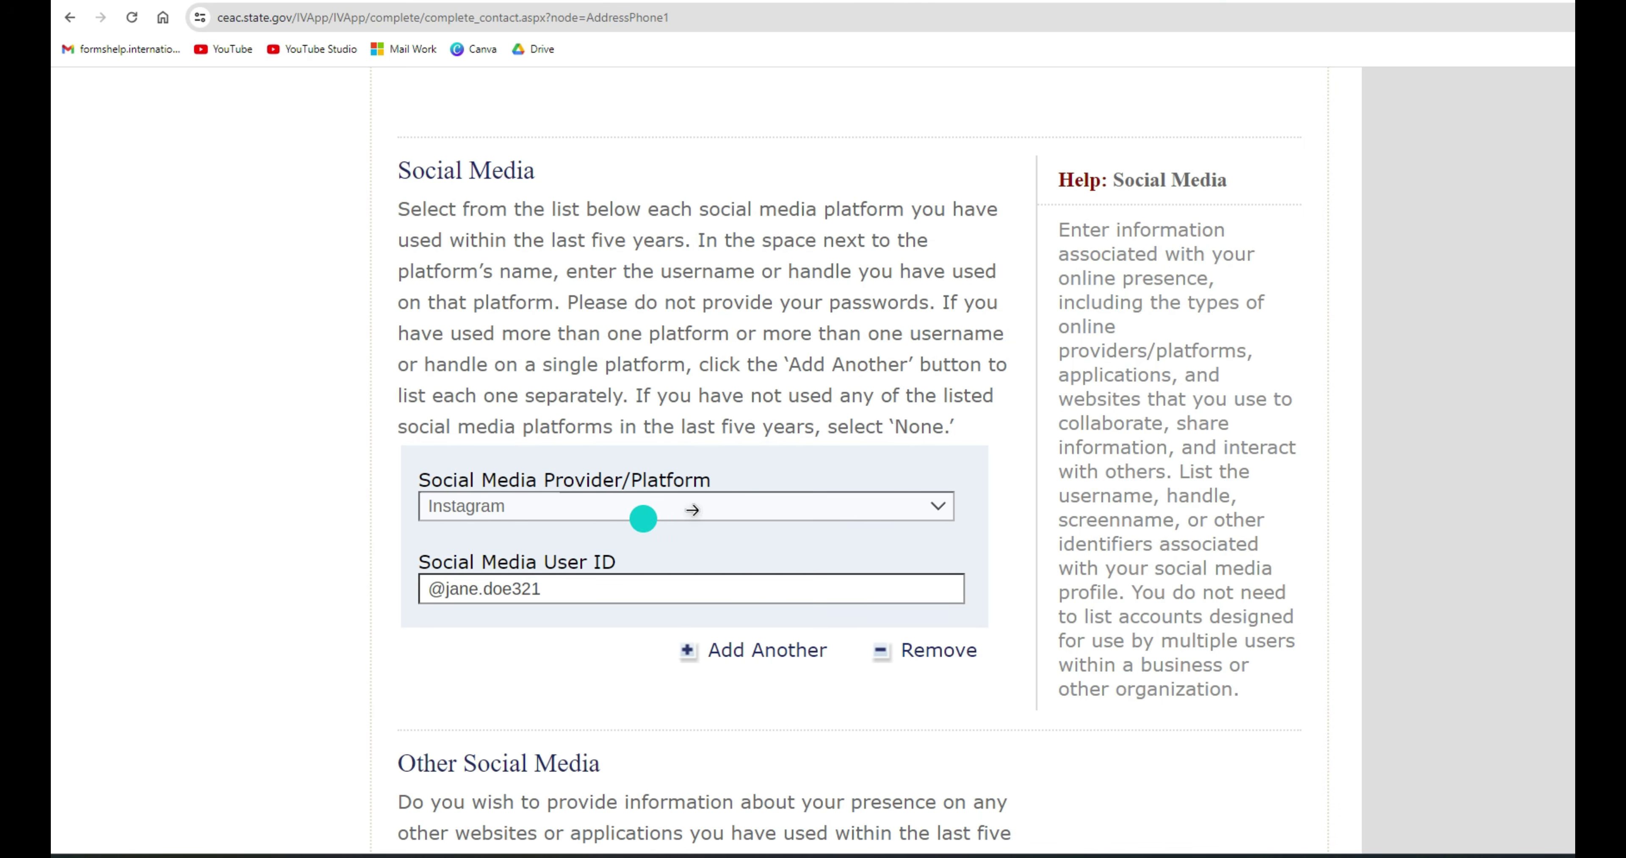
- Check the Social Media and Other Social Media answers, and continue to the Mailing and Permanent Address page
scroll(858, 508, "down", 5)
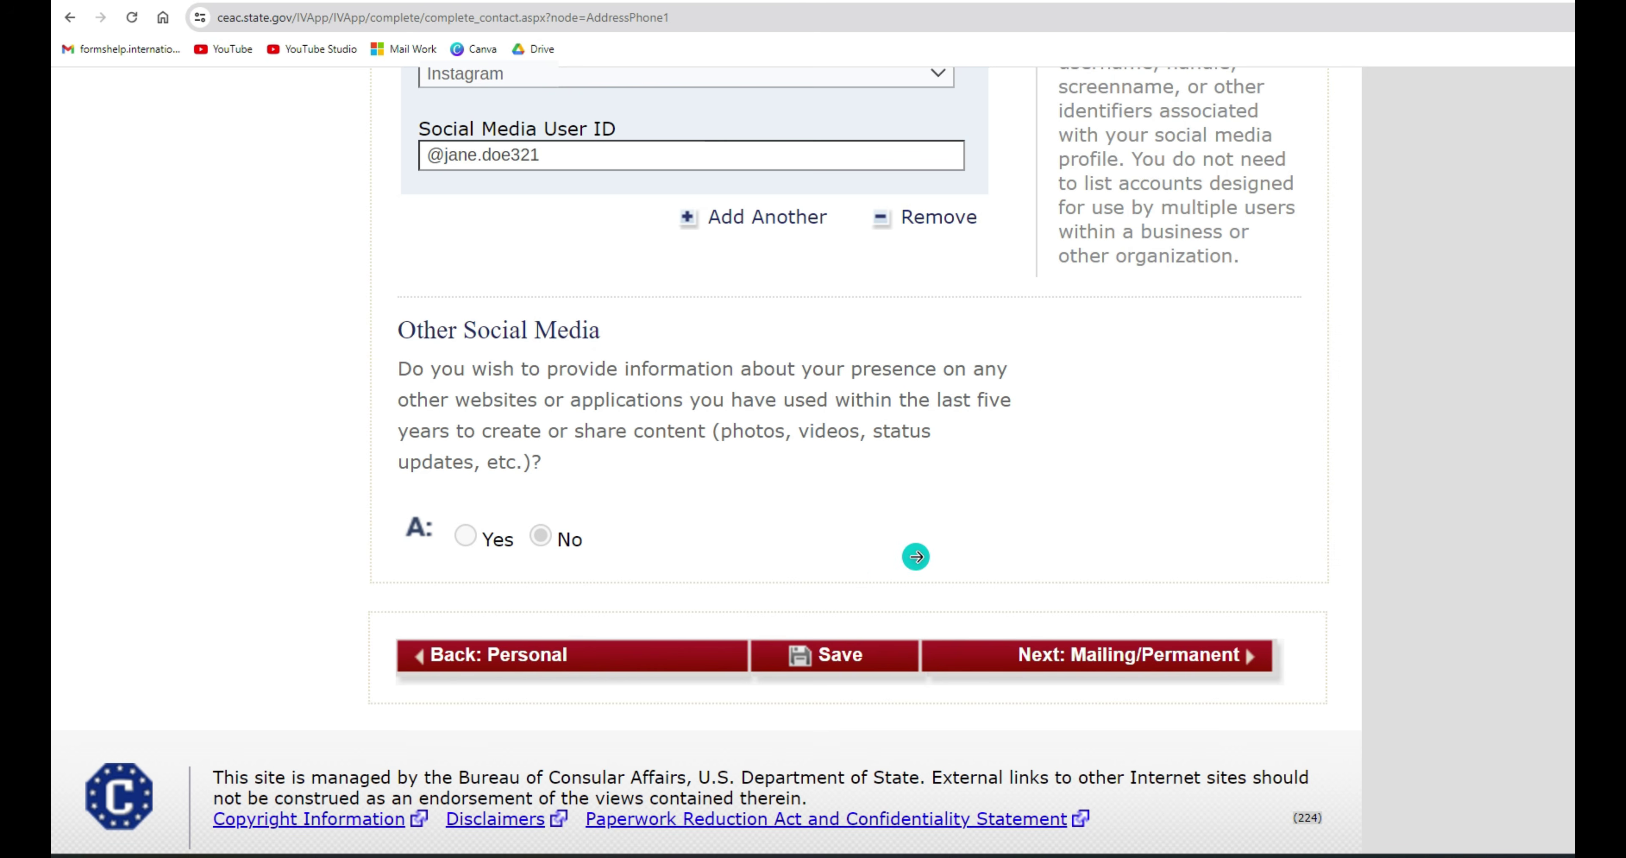
left_click(1035, 656)
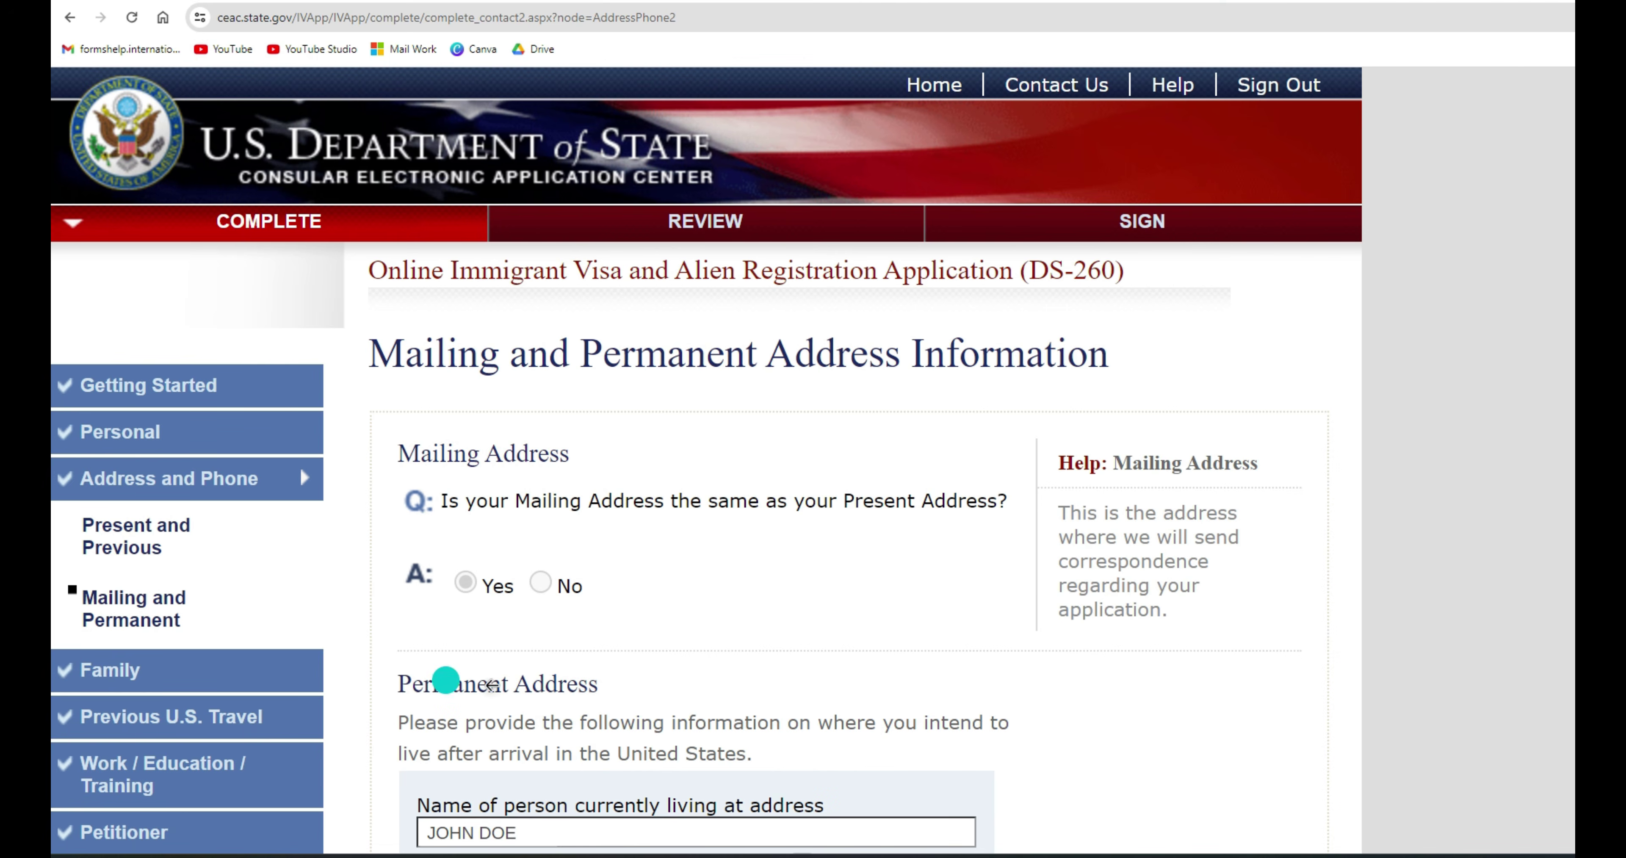
- Check the permanent U.S. address details and the Green Card mailing answer, and continue to the Family section
scroll(529, 676, "down", 5)
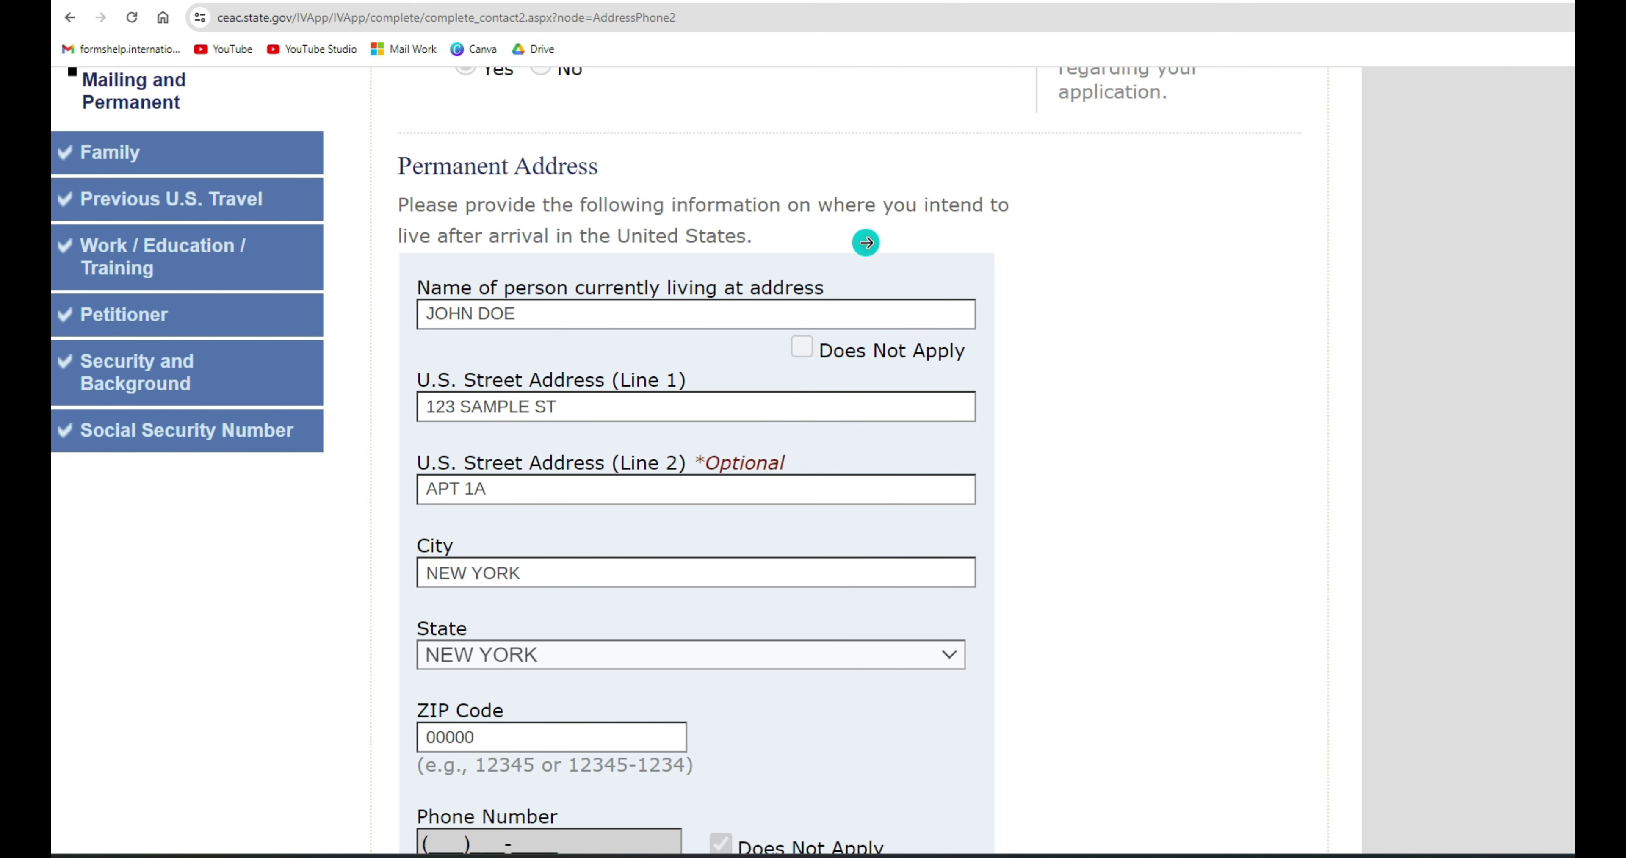
scroll(866, 242, "down", 5)
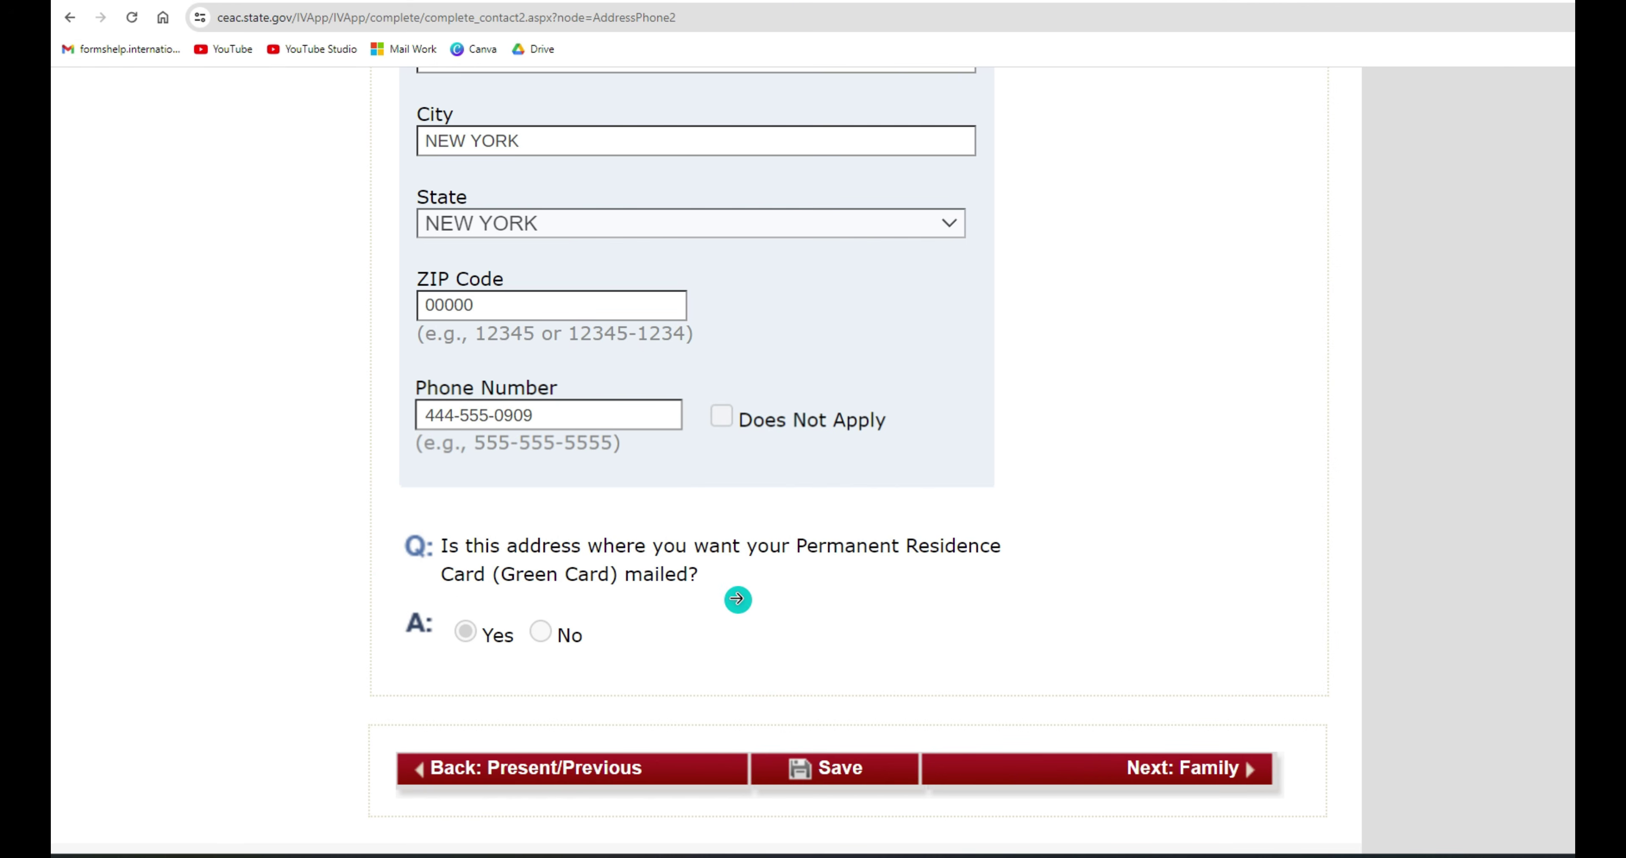
left_click(540, 631)
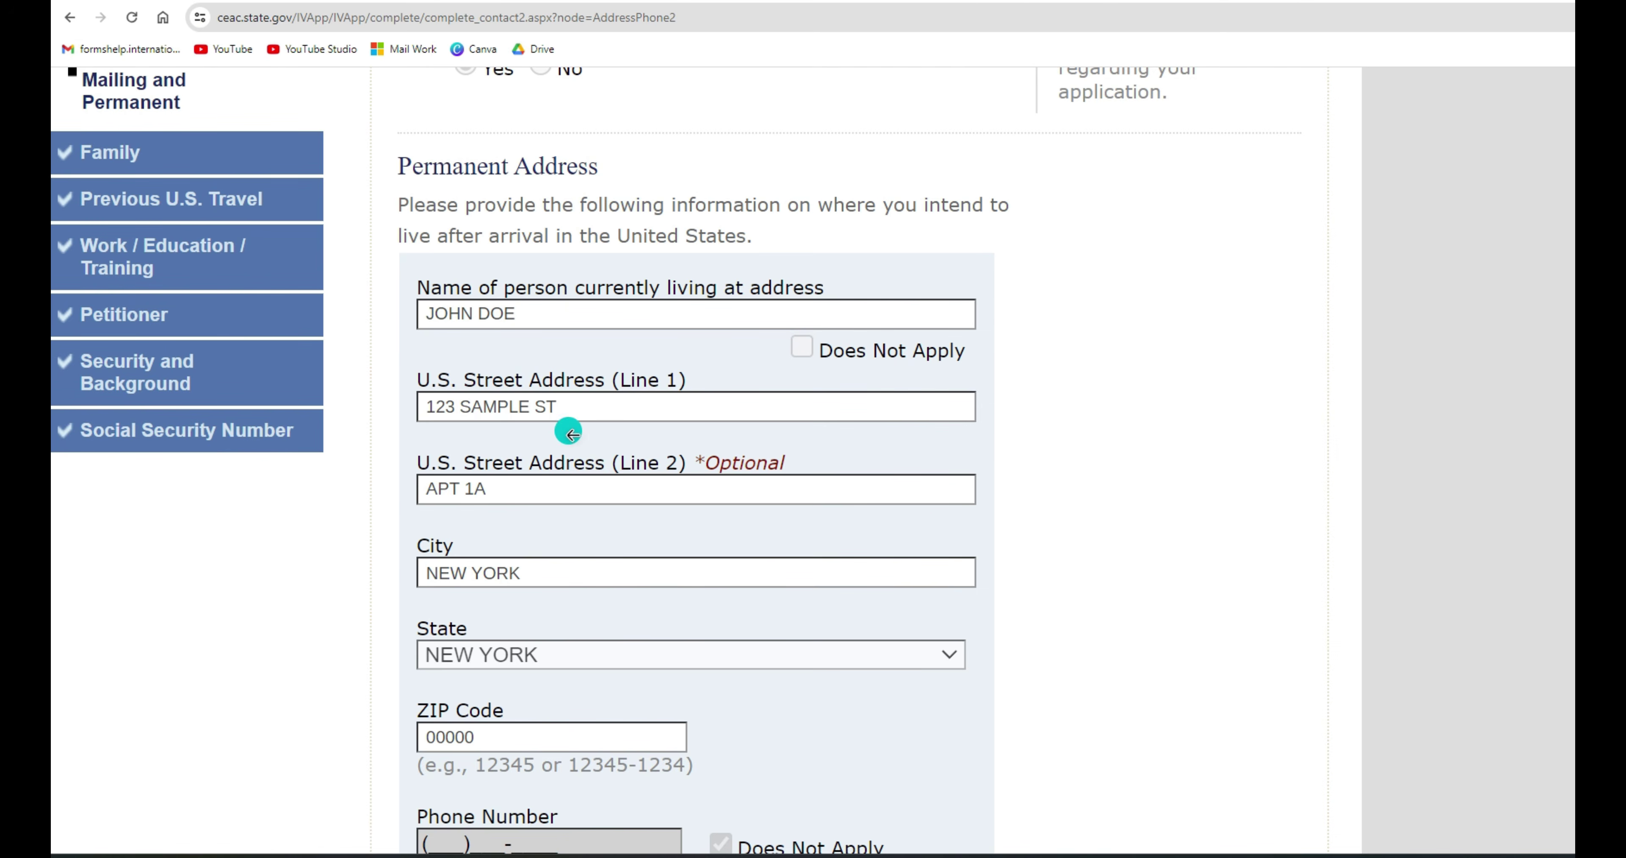
scroll(583, 433, "down", 5)
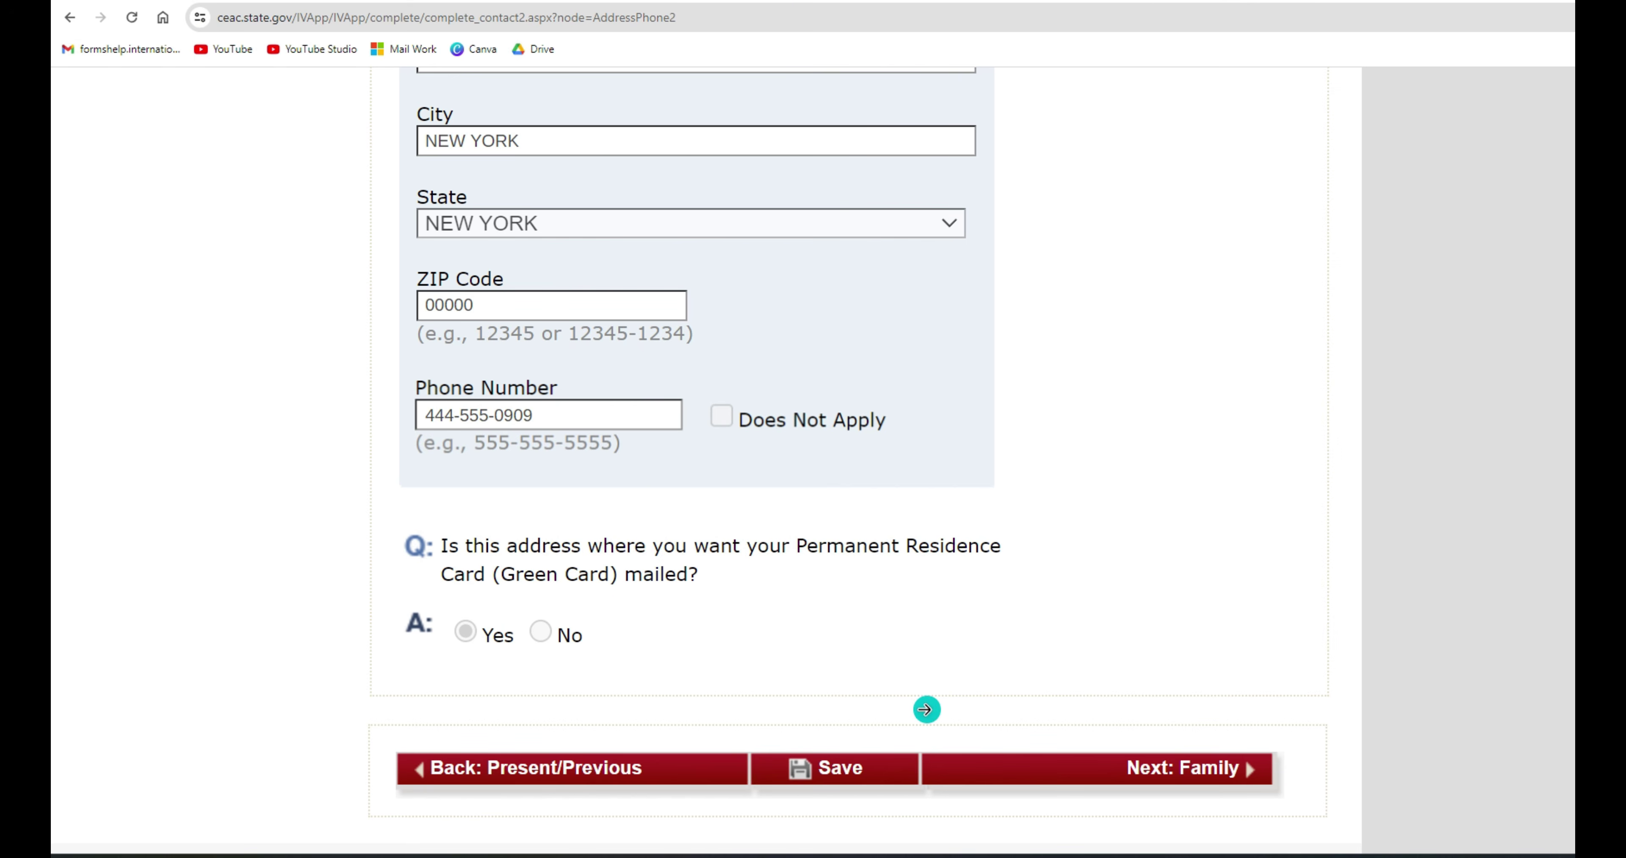
left_click(878, 771)
left_click(1063, 770)
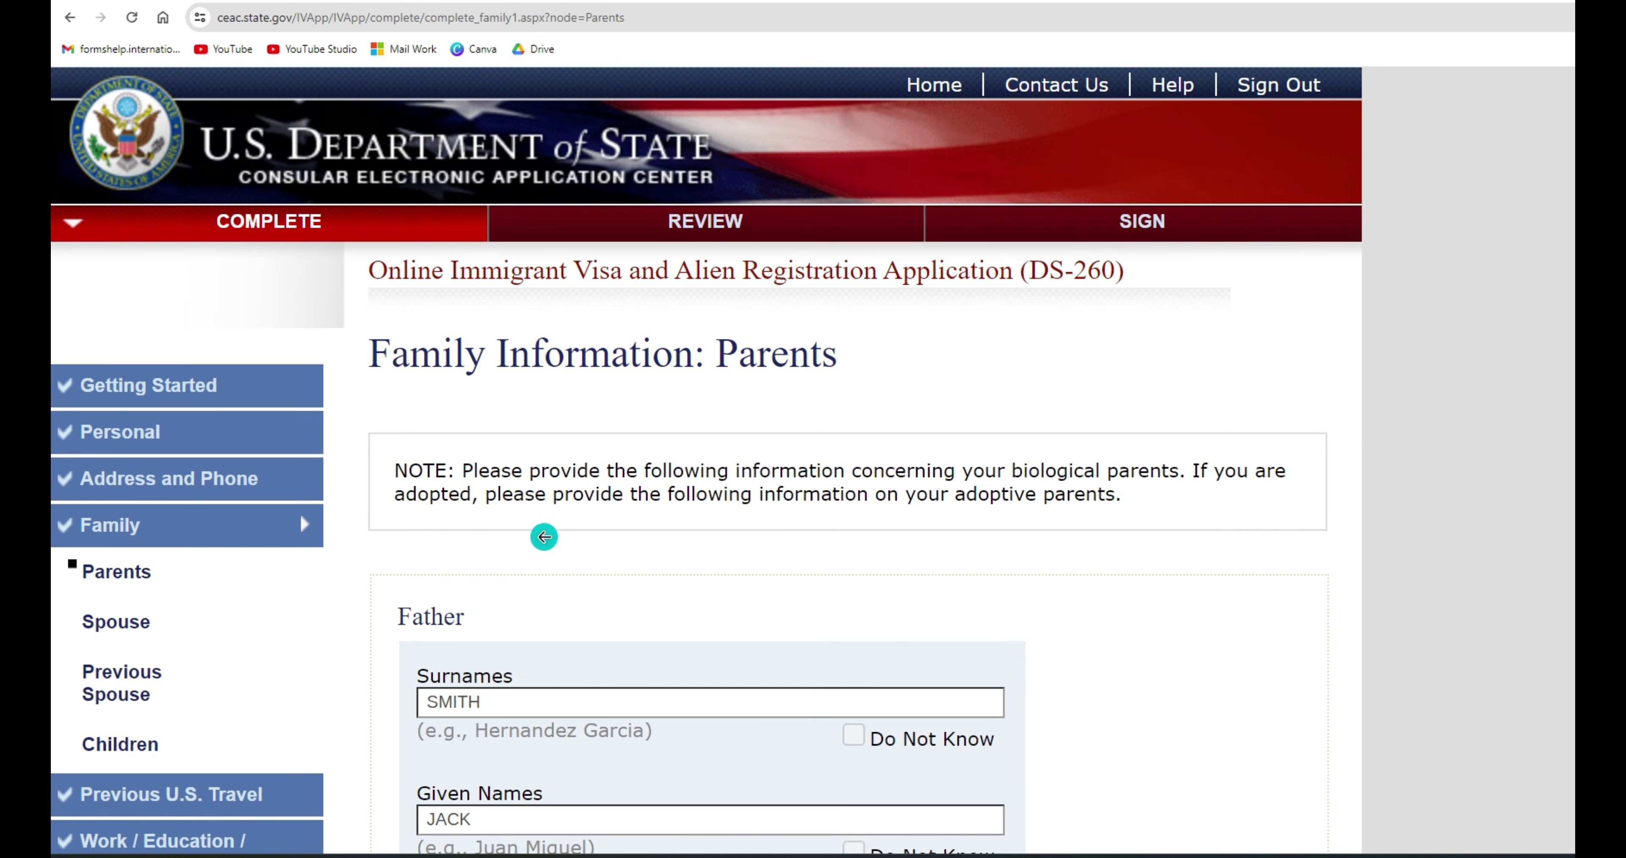
- Check the father's and mother's names, birth details, living status and address entries, and continue to the Spouse page
scroll(540, 542, "down", 5)
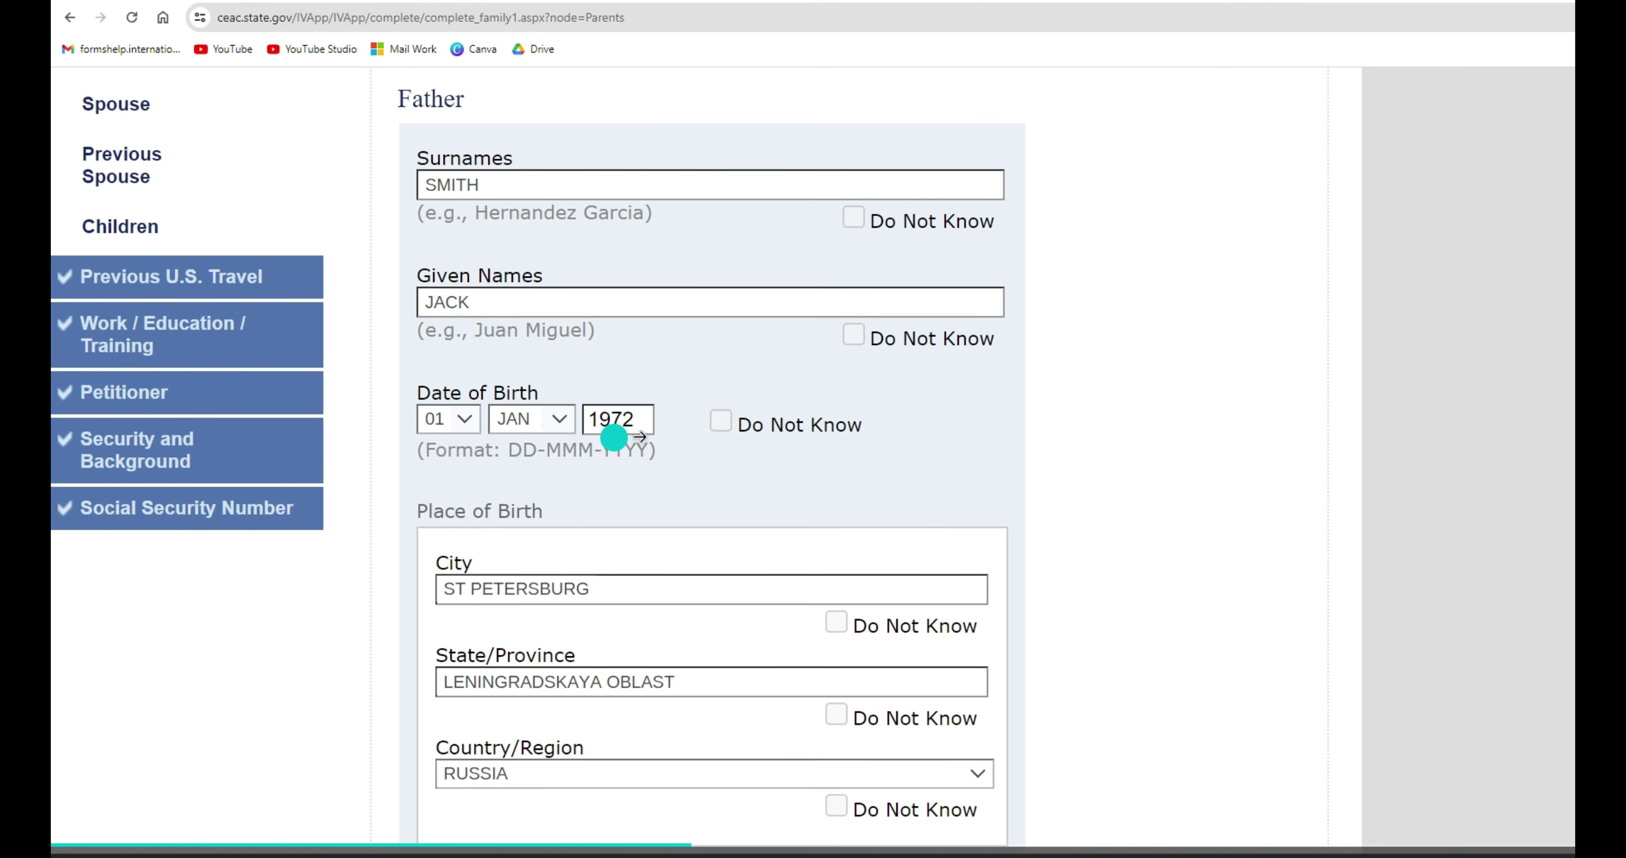
scroll(711, 485, "down", 5)
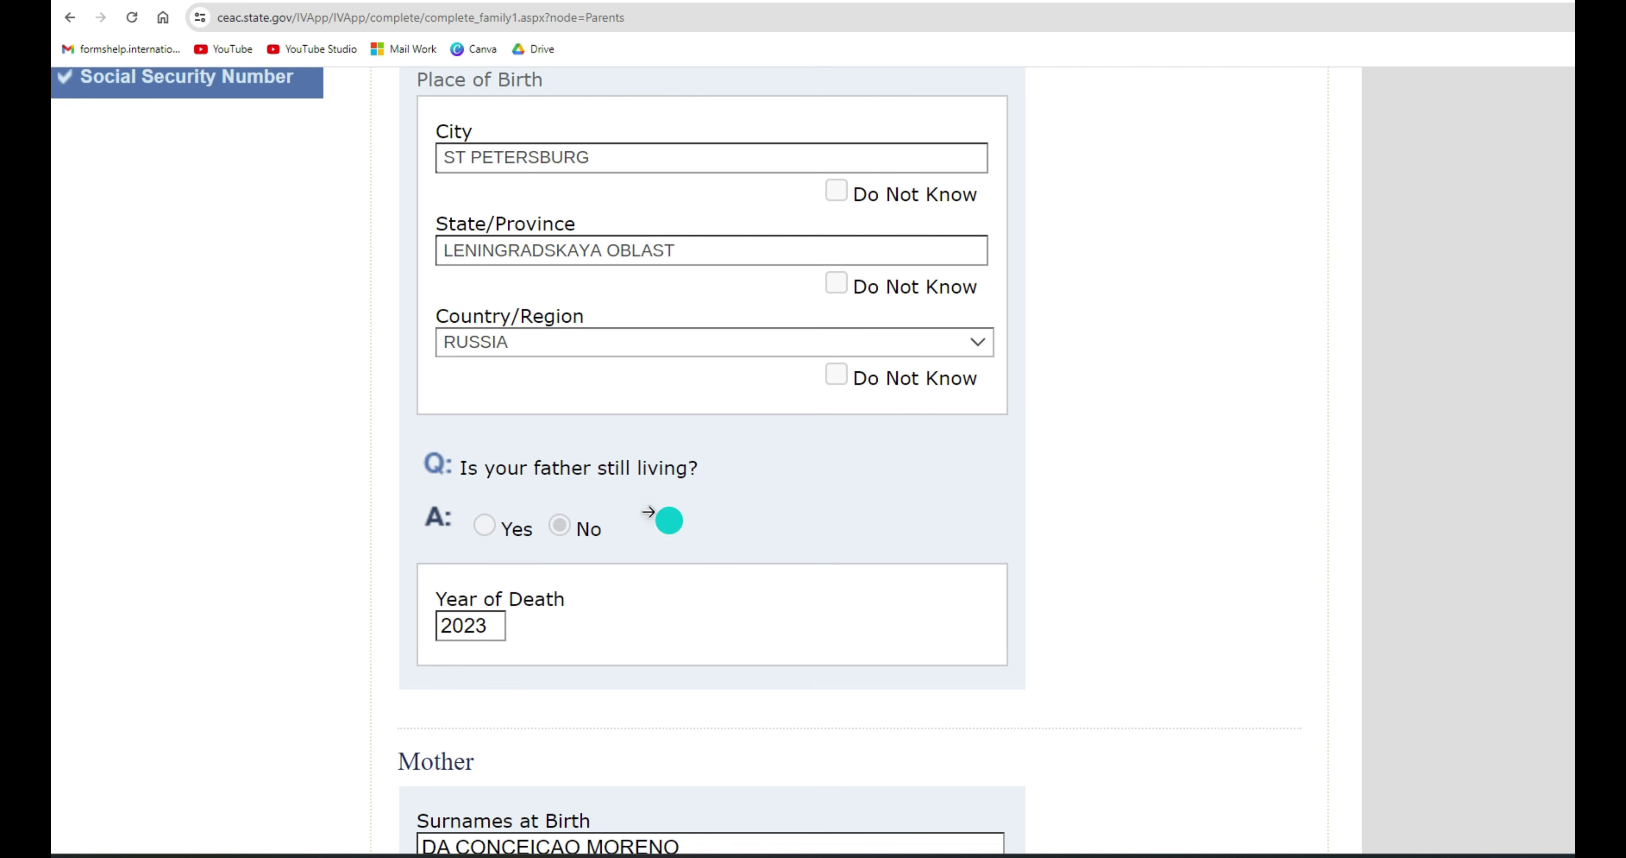
scroll(664, 518, "down", 8)
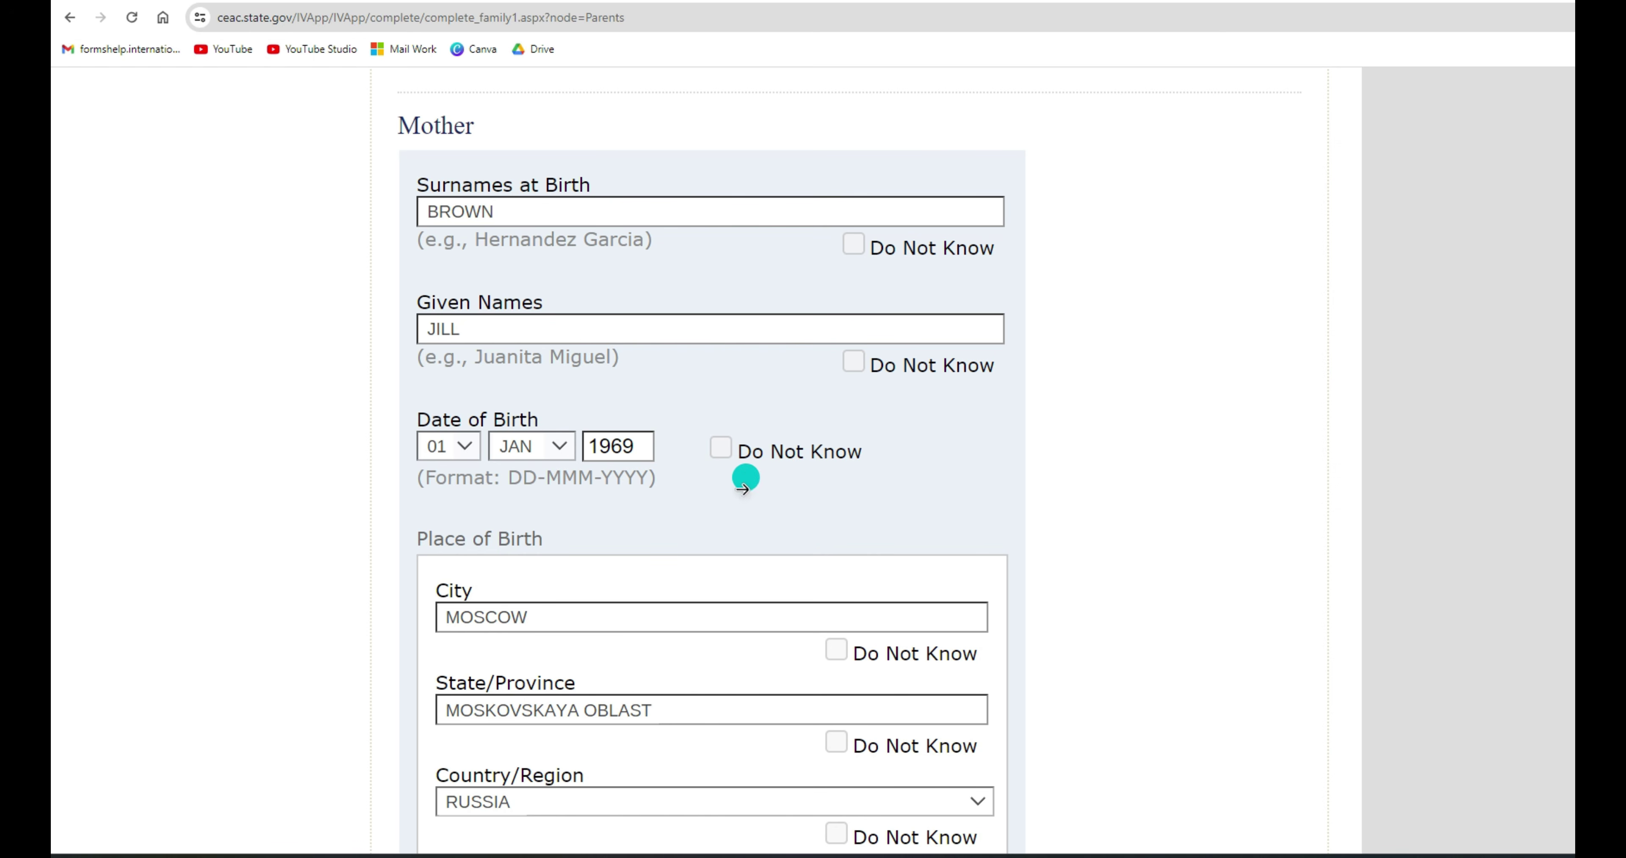
scroll(707, 600, "down", 5)
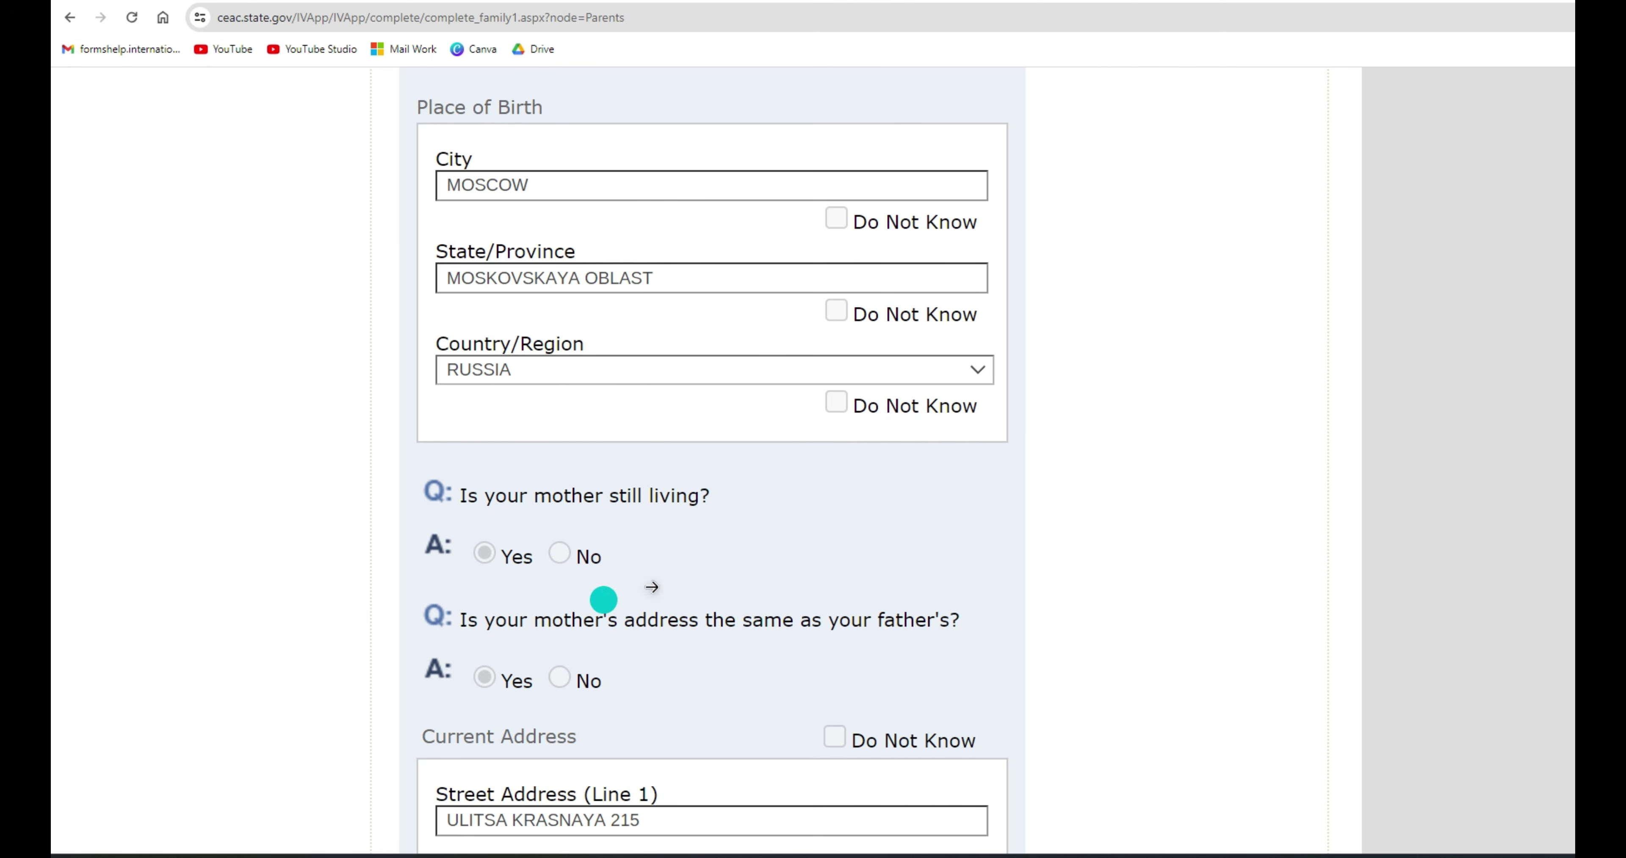
scroll(655, 559, "up", 6)
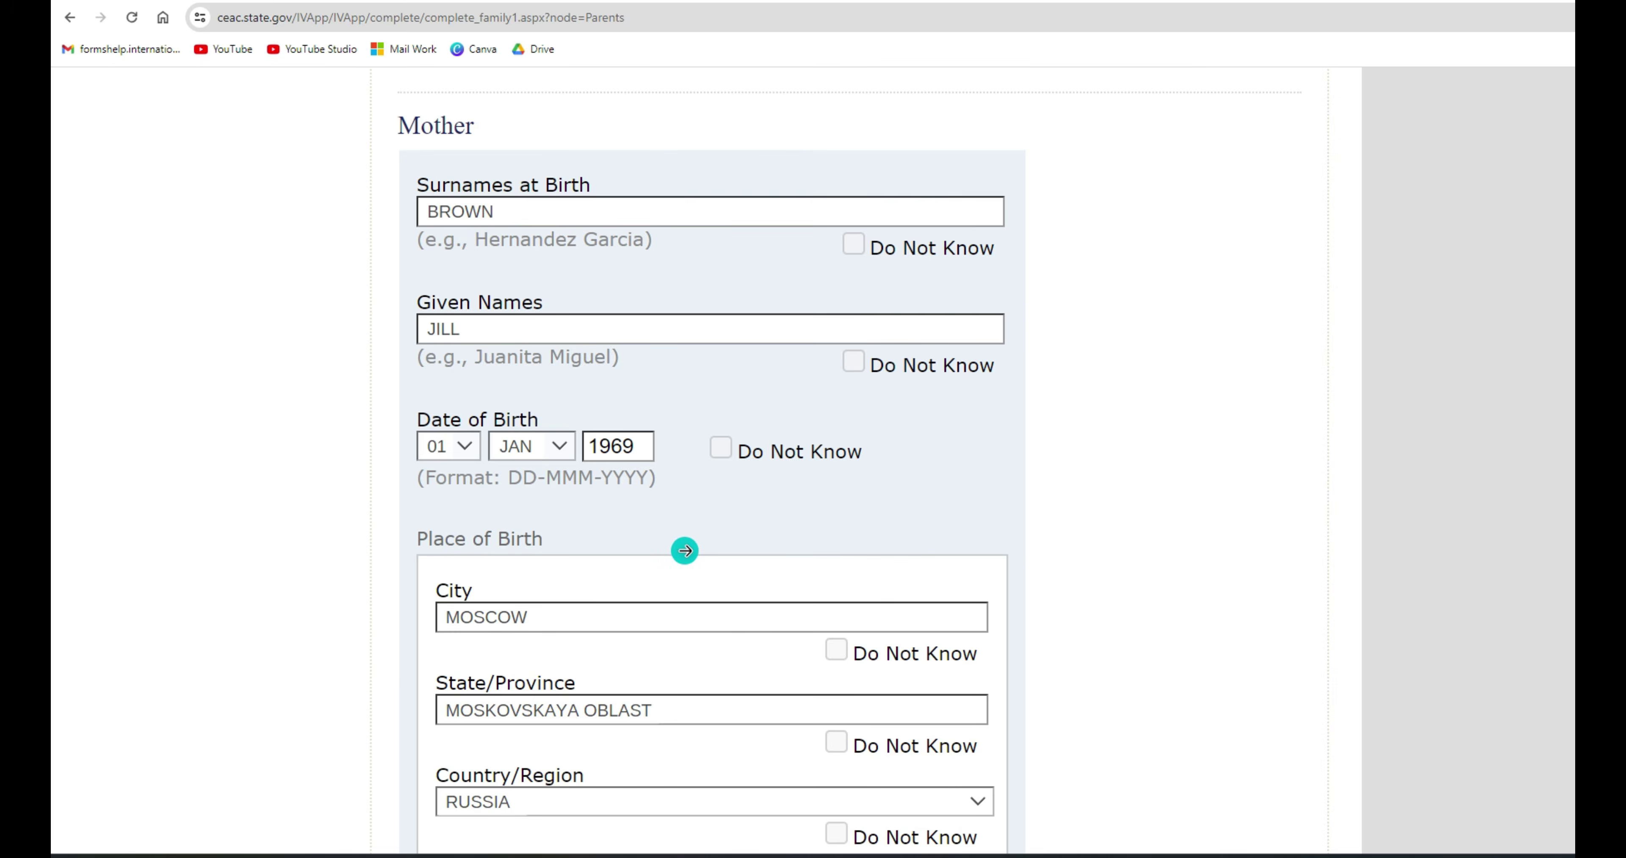
scroll(680, 551, "down", 5)
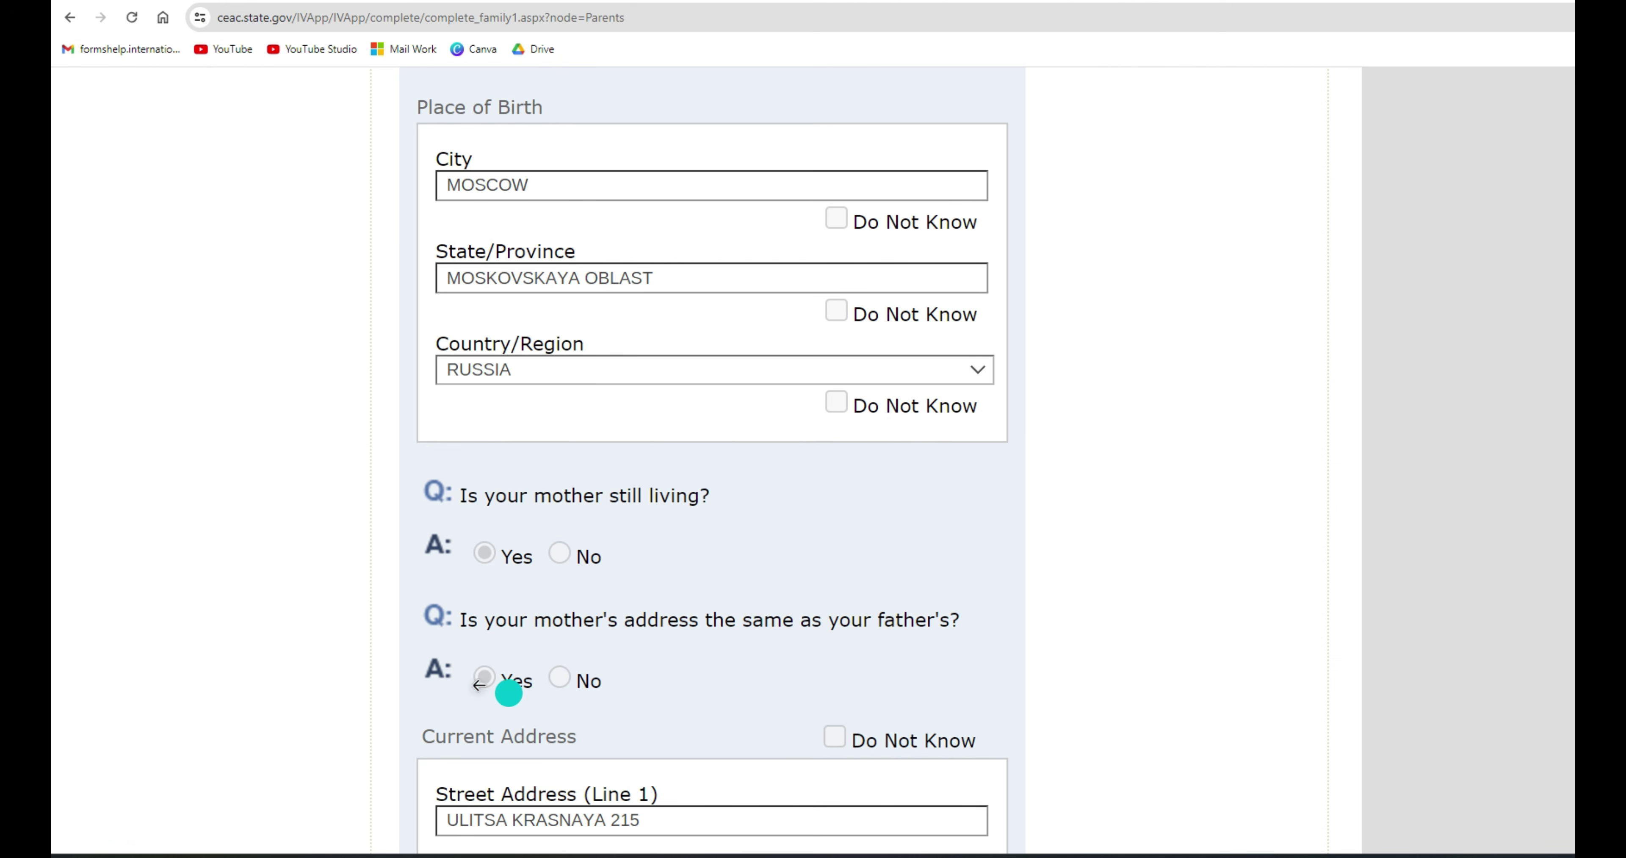
scroll(663, 641, "down", 10)
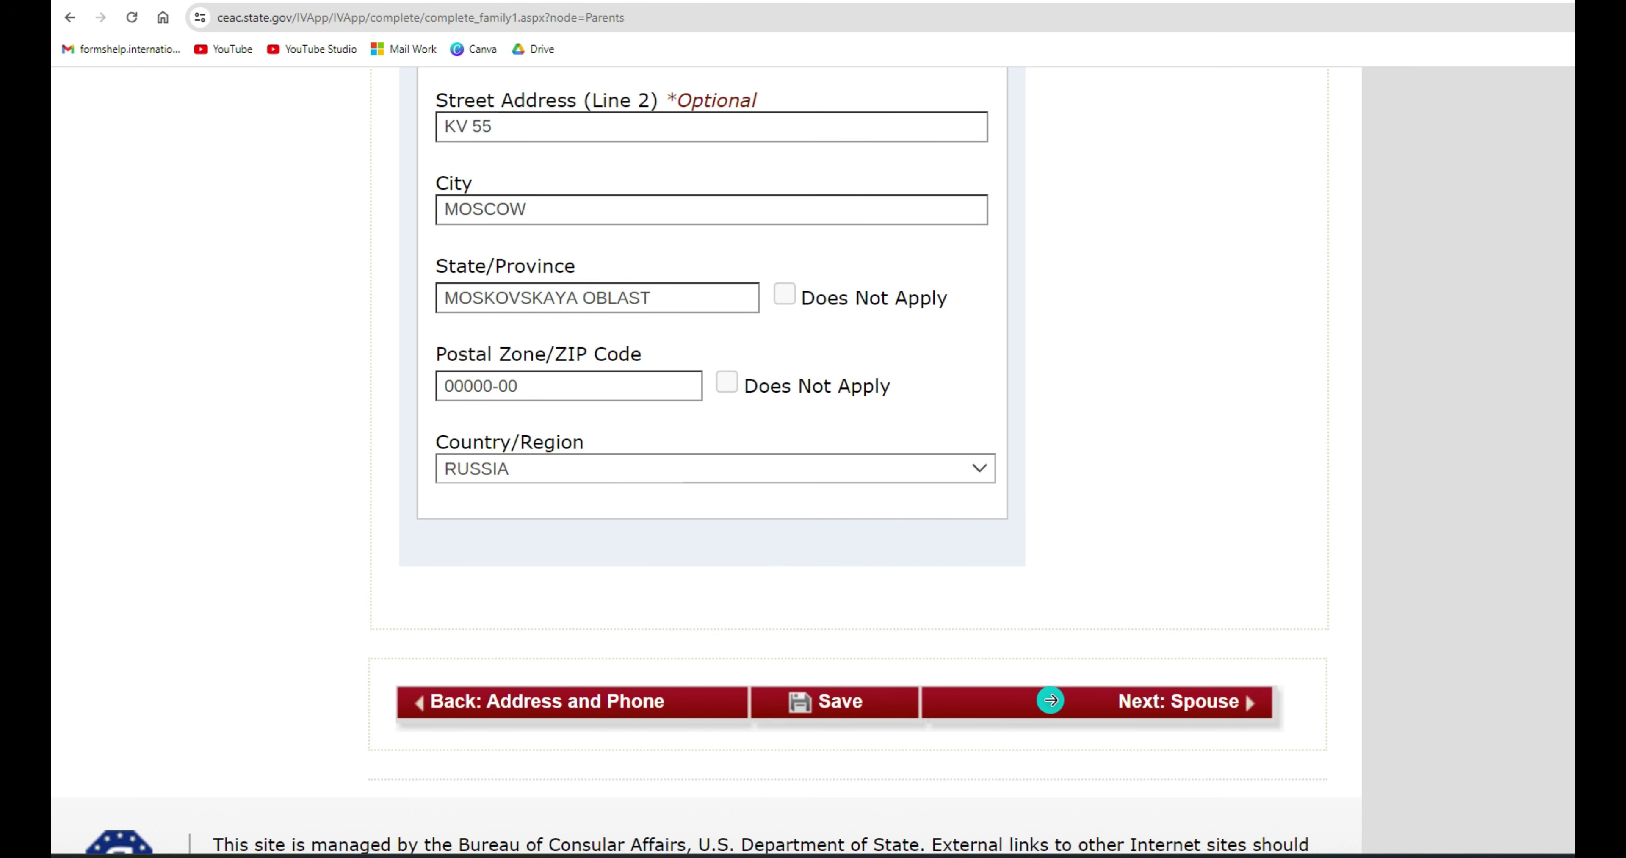
left_click(1050, 701)
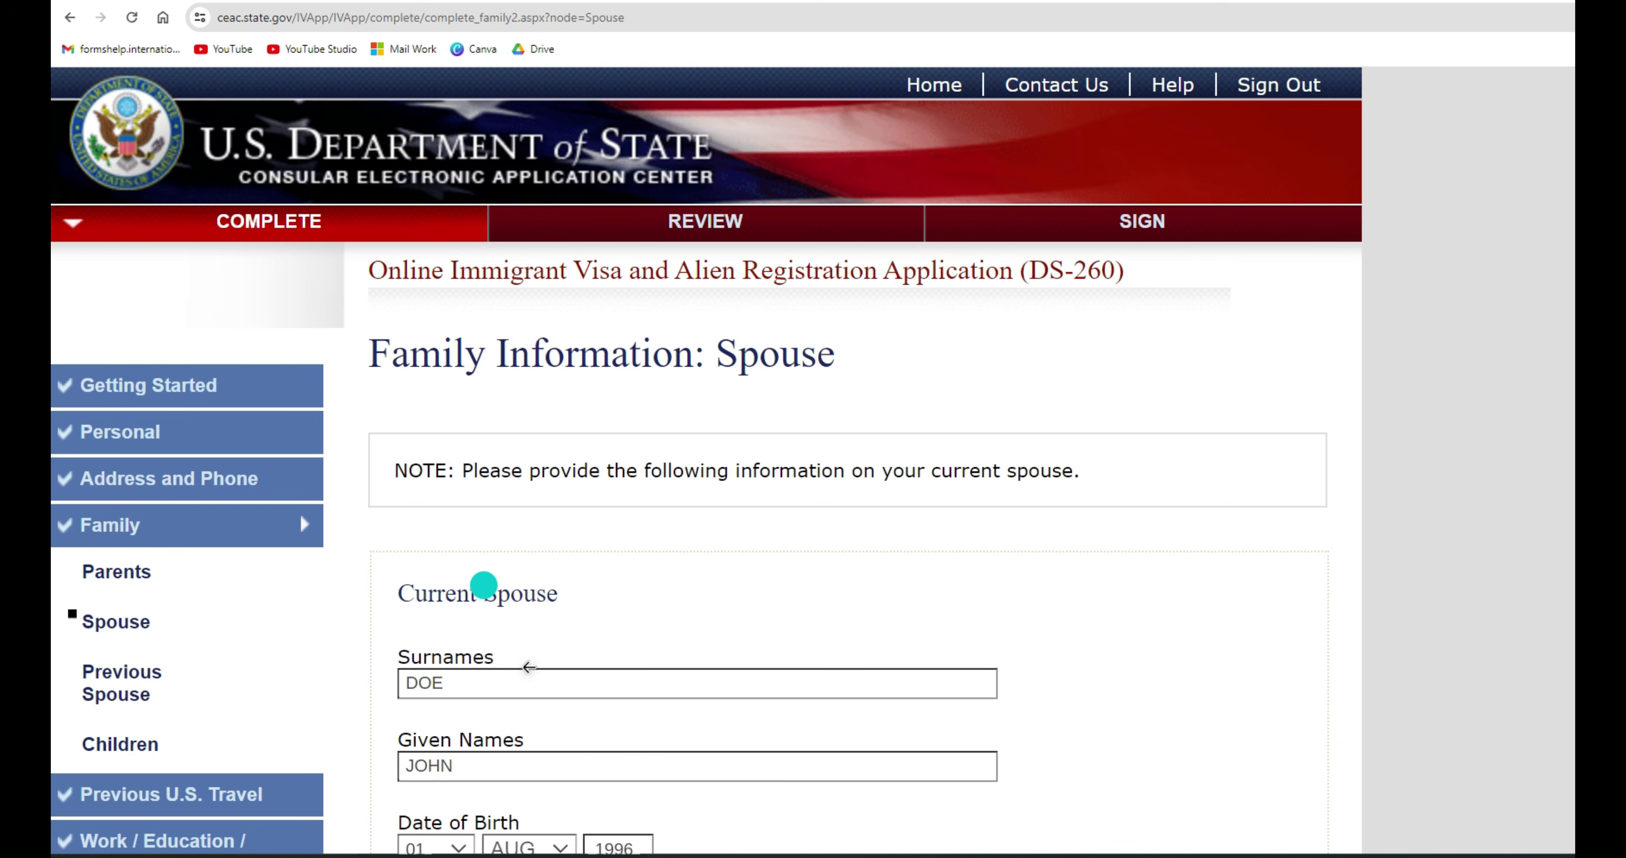
- Check the current spouse's personal details, address, occupation and marriage information, and continue to the Previous Spouse page
scroll(574, 638, "down", 7)
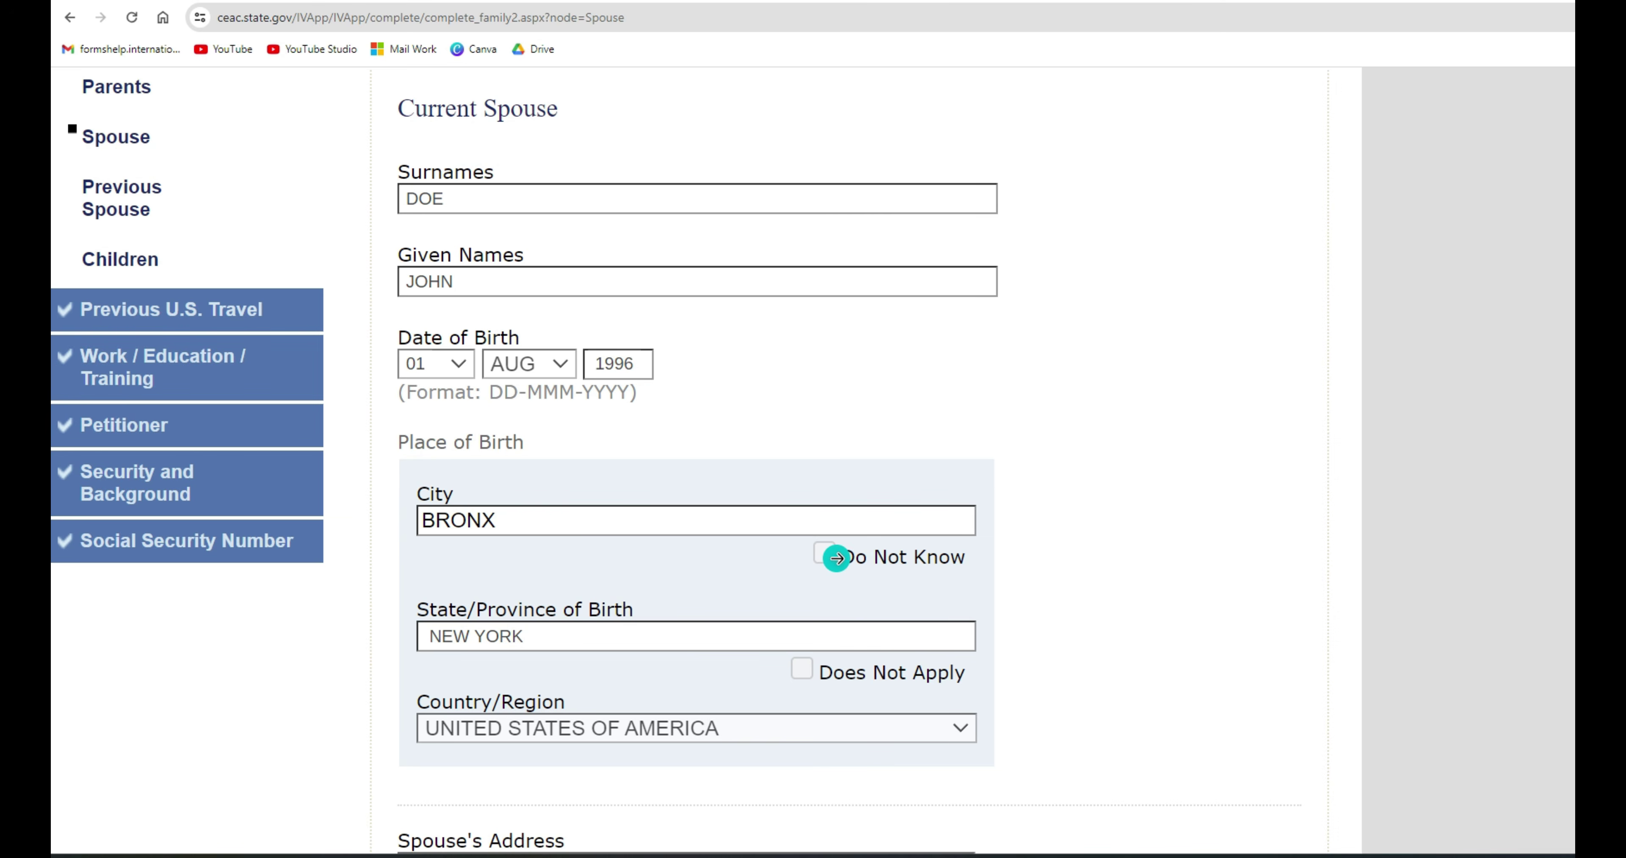
scroll(836, 558, "down", 10)
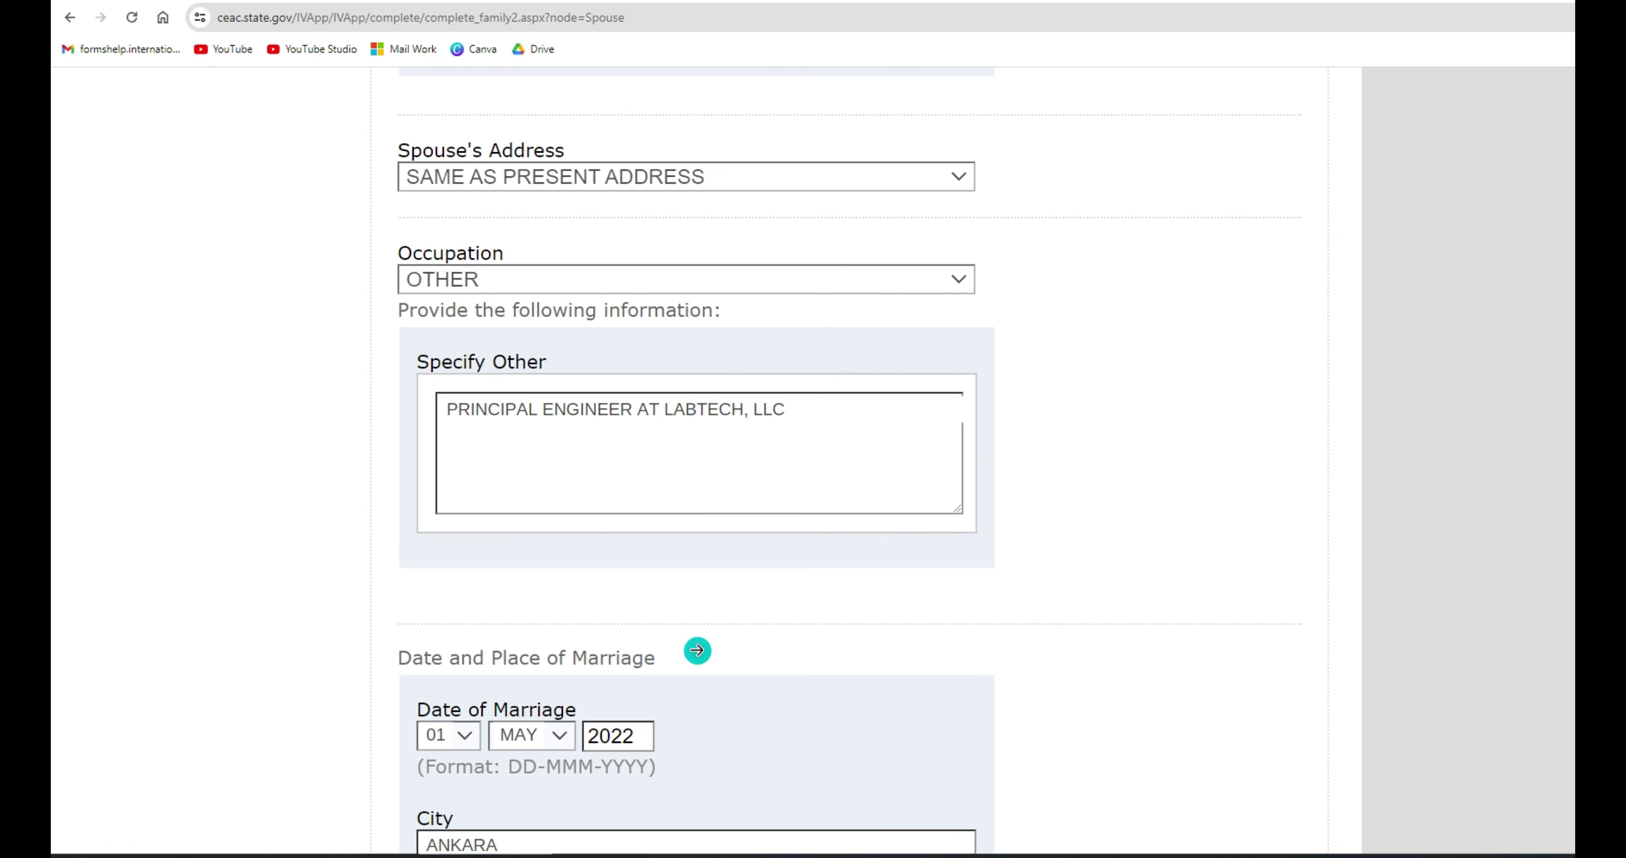
scroll(690, 649, "down", 8)
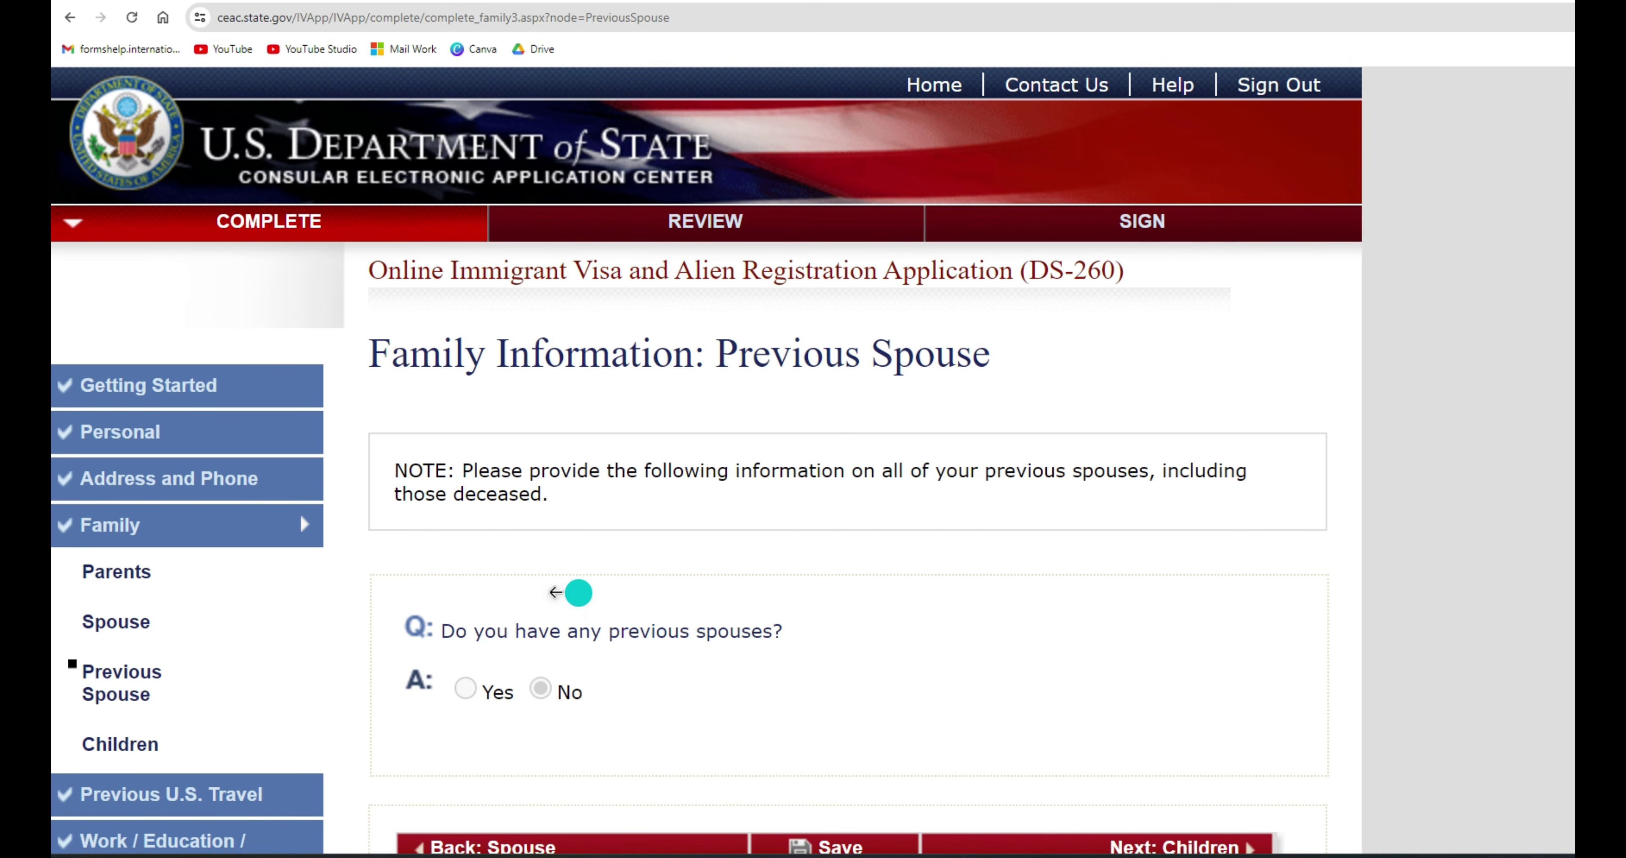
- Answer Yes to having previous spouses, check the former spouse's marriage and divorce details, and continue to the Children page
left_click(465, 688)
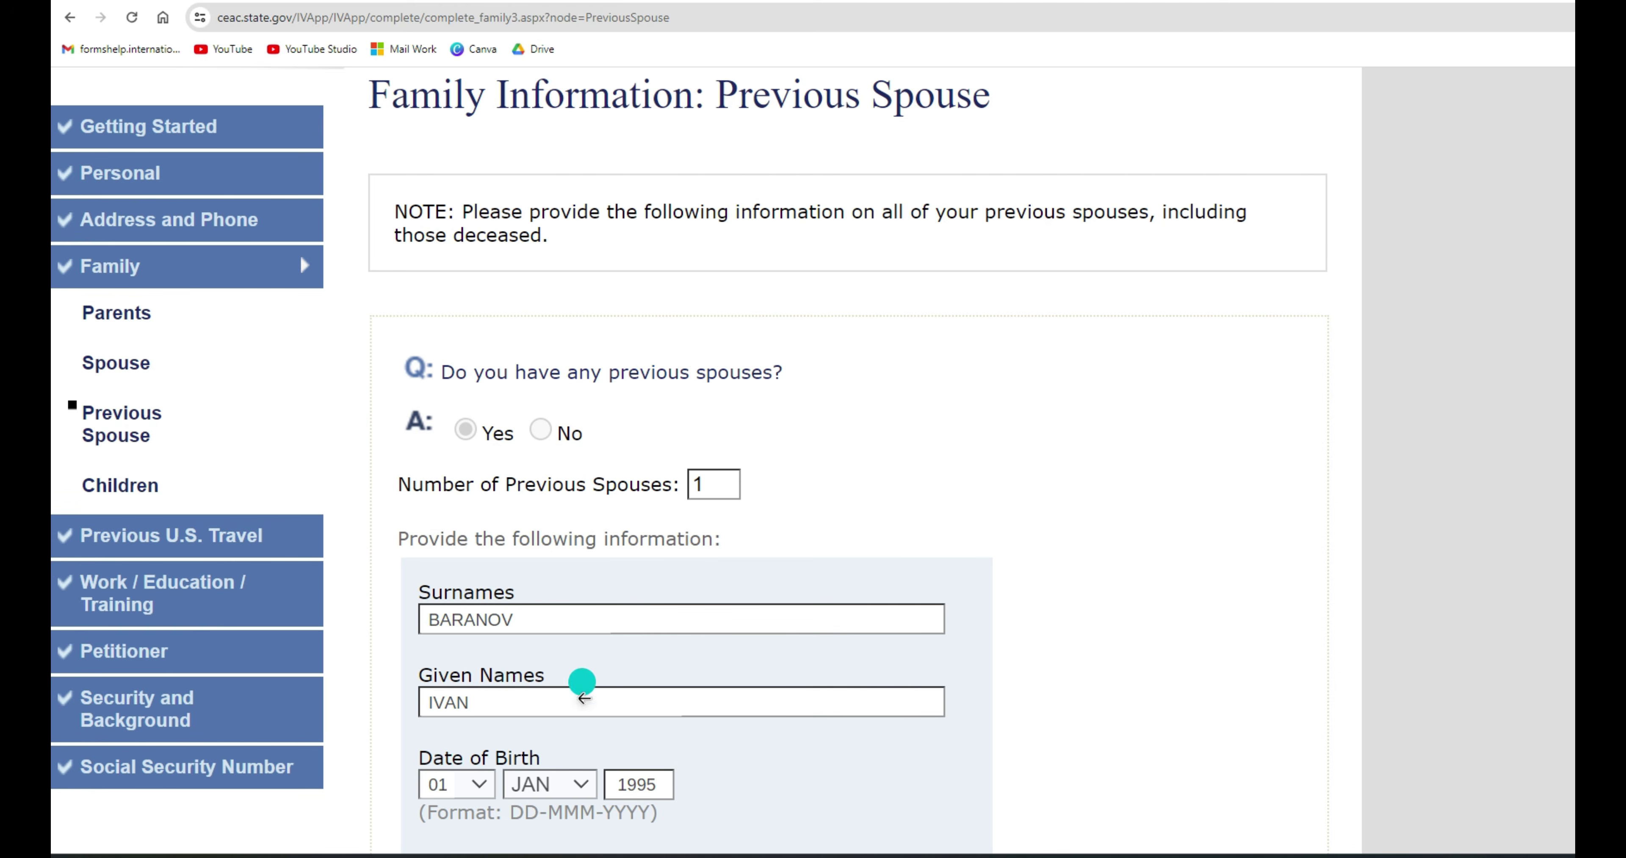
scroll(635, 572, "down", 10)
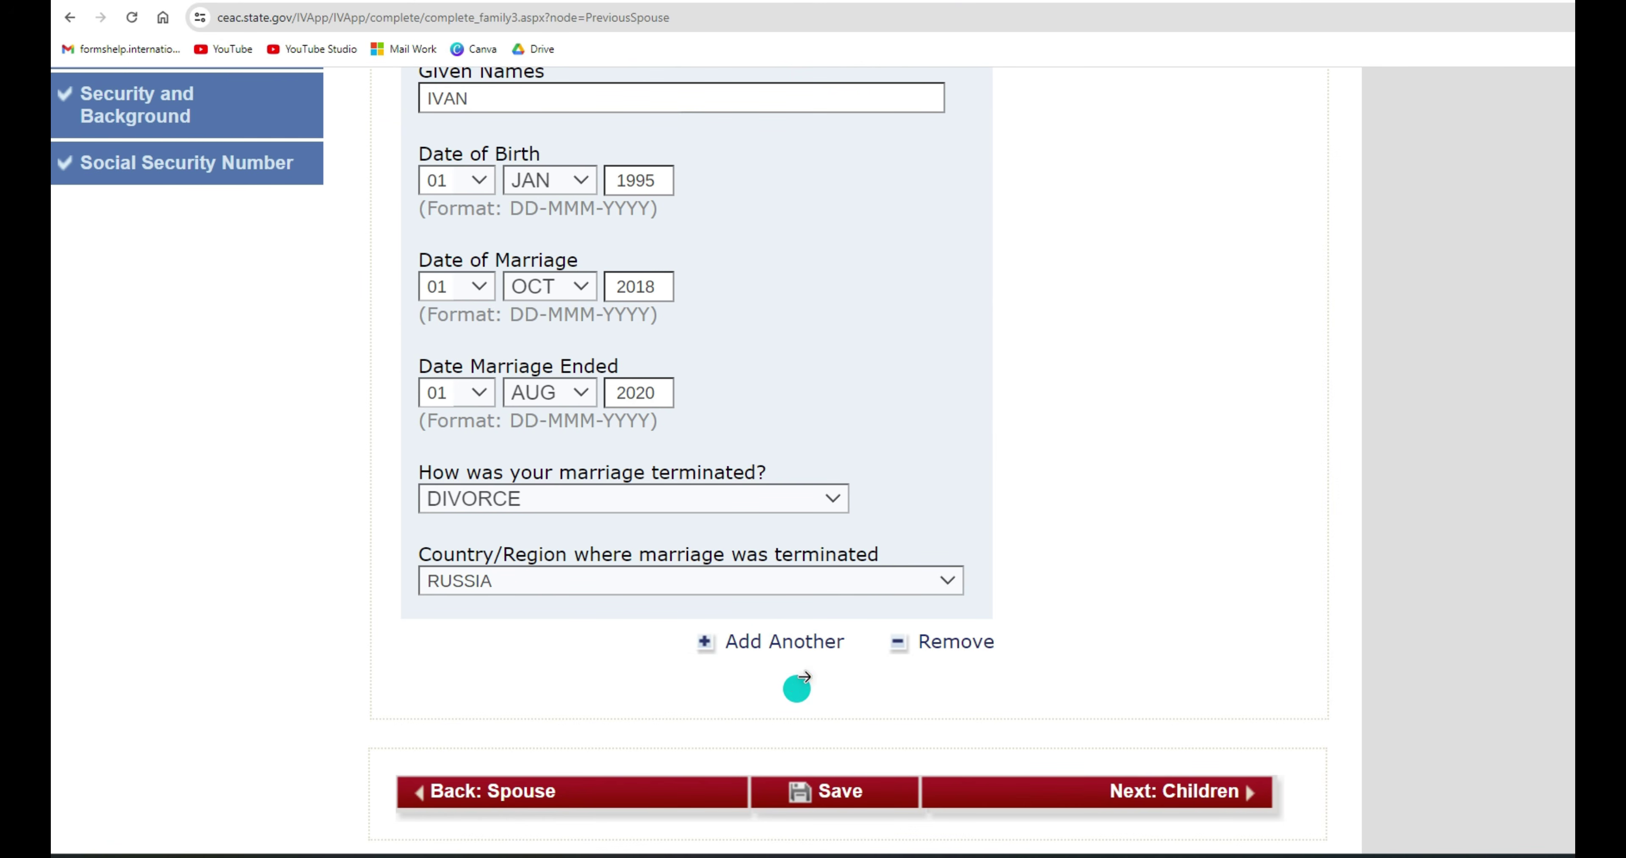
left_click(827, 779)
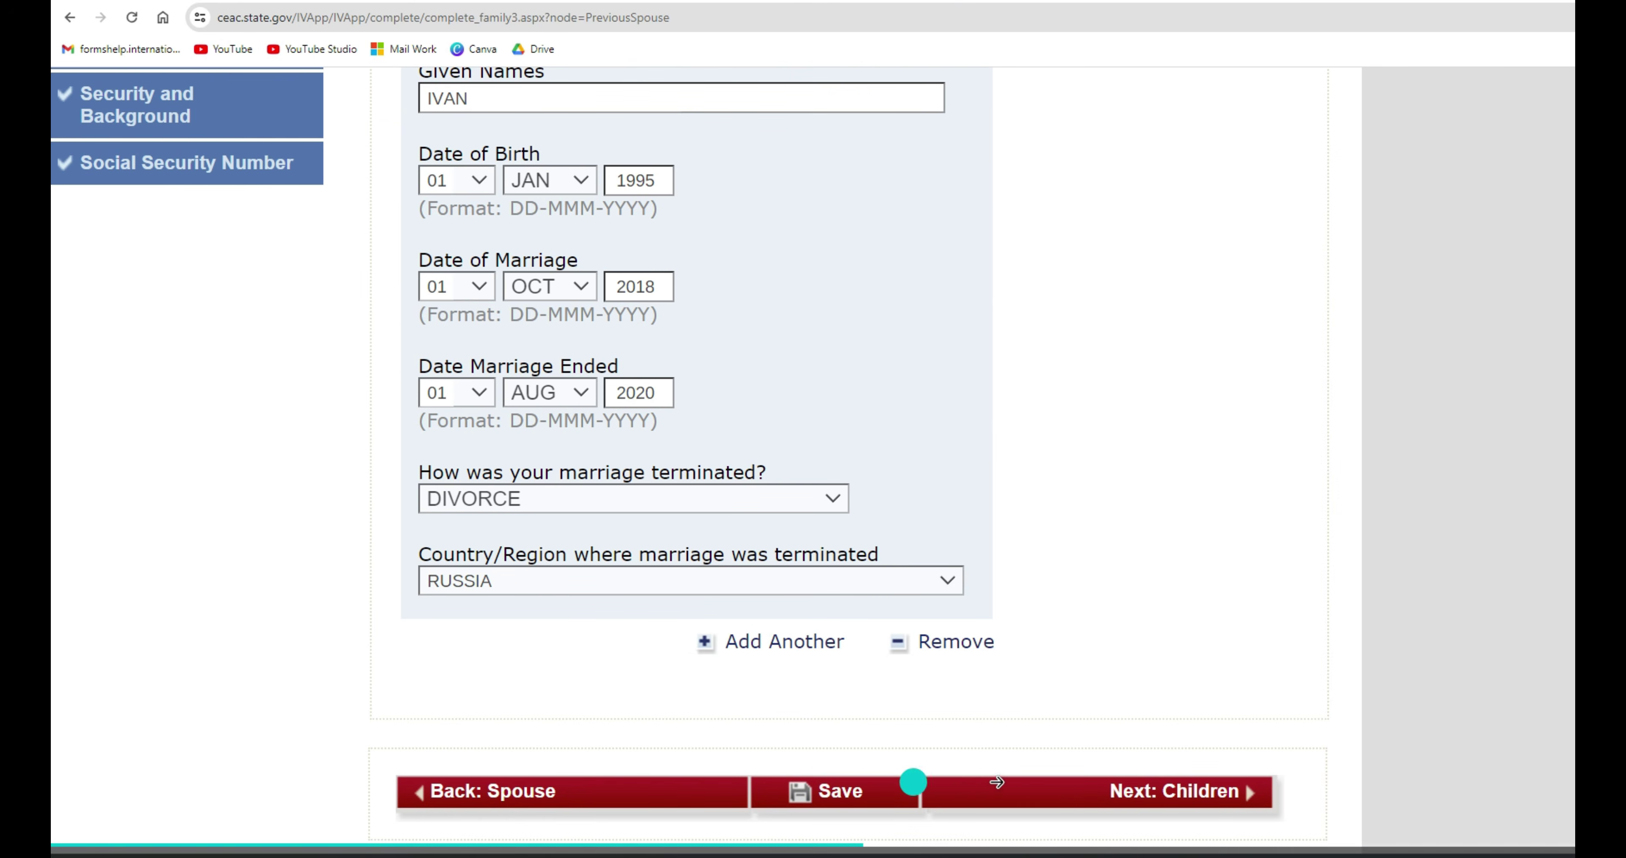
left_click(1016, 789)
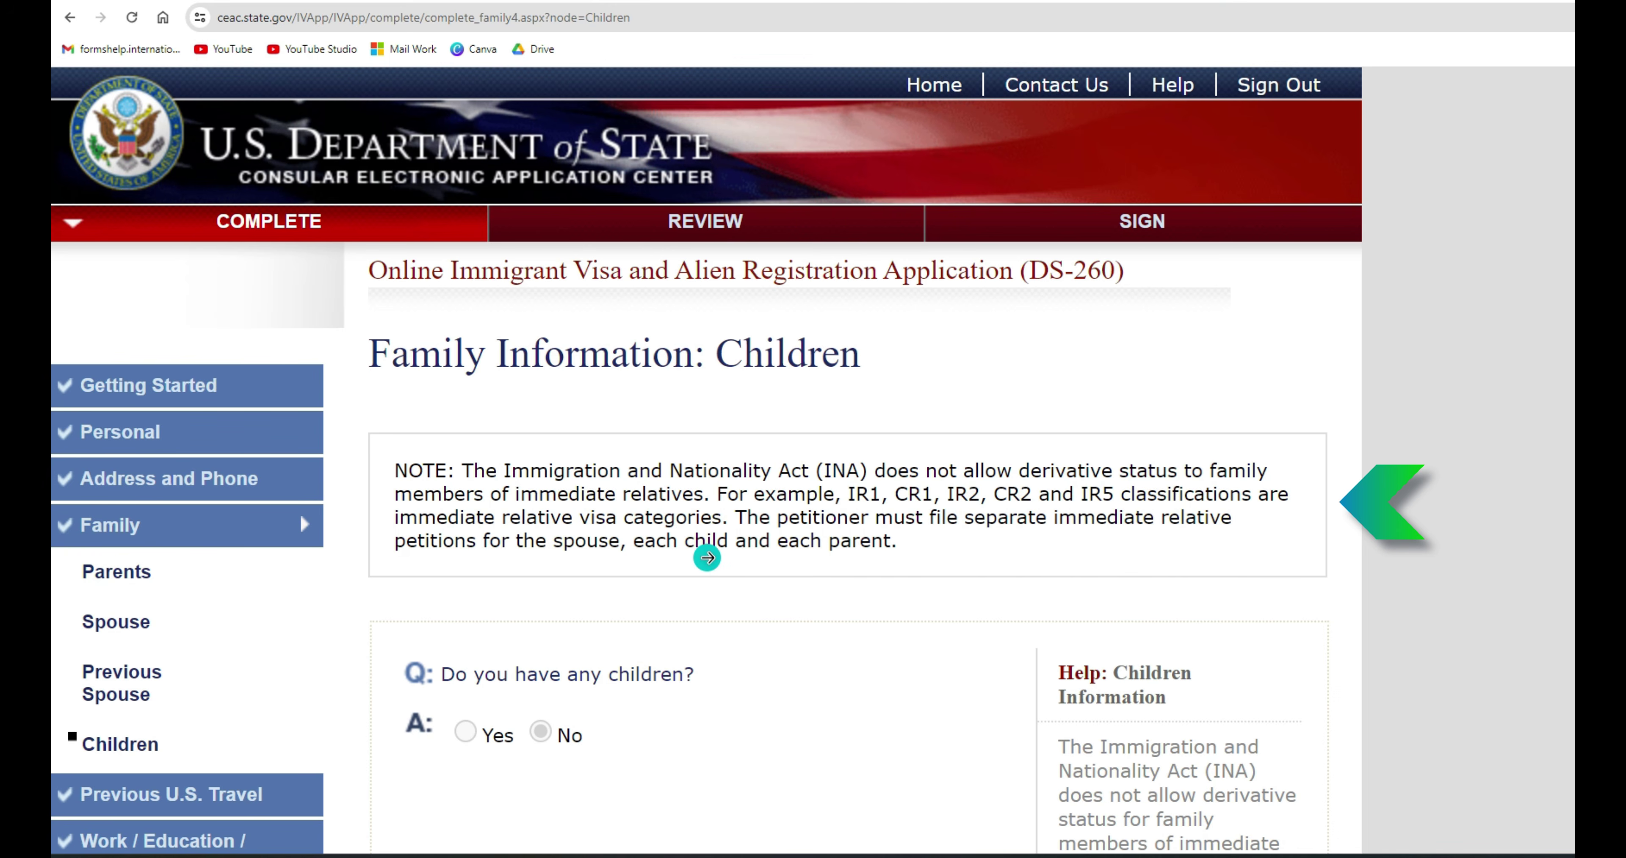
- Answer Yes to having children and examine the Child 1 details and the questions about the child immigrating
scroll(777, 522, "down", 8)
left_click(465, 214)
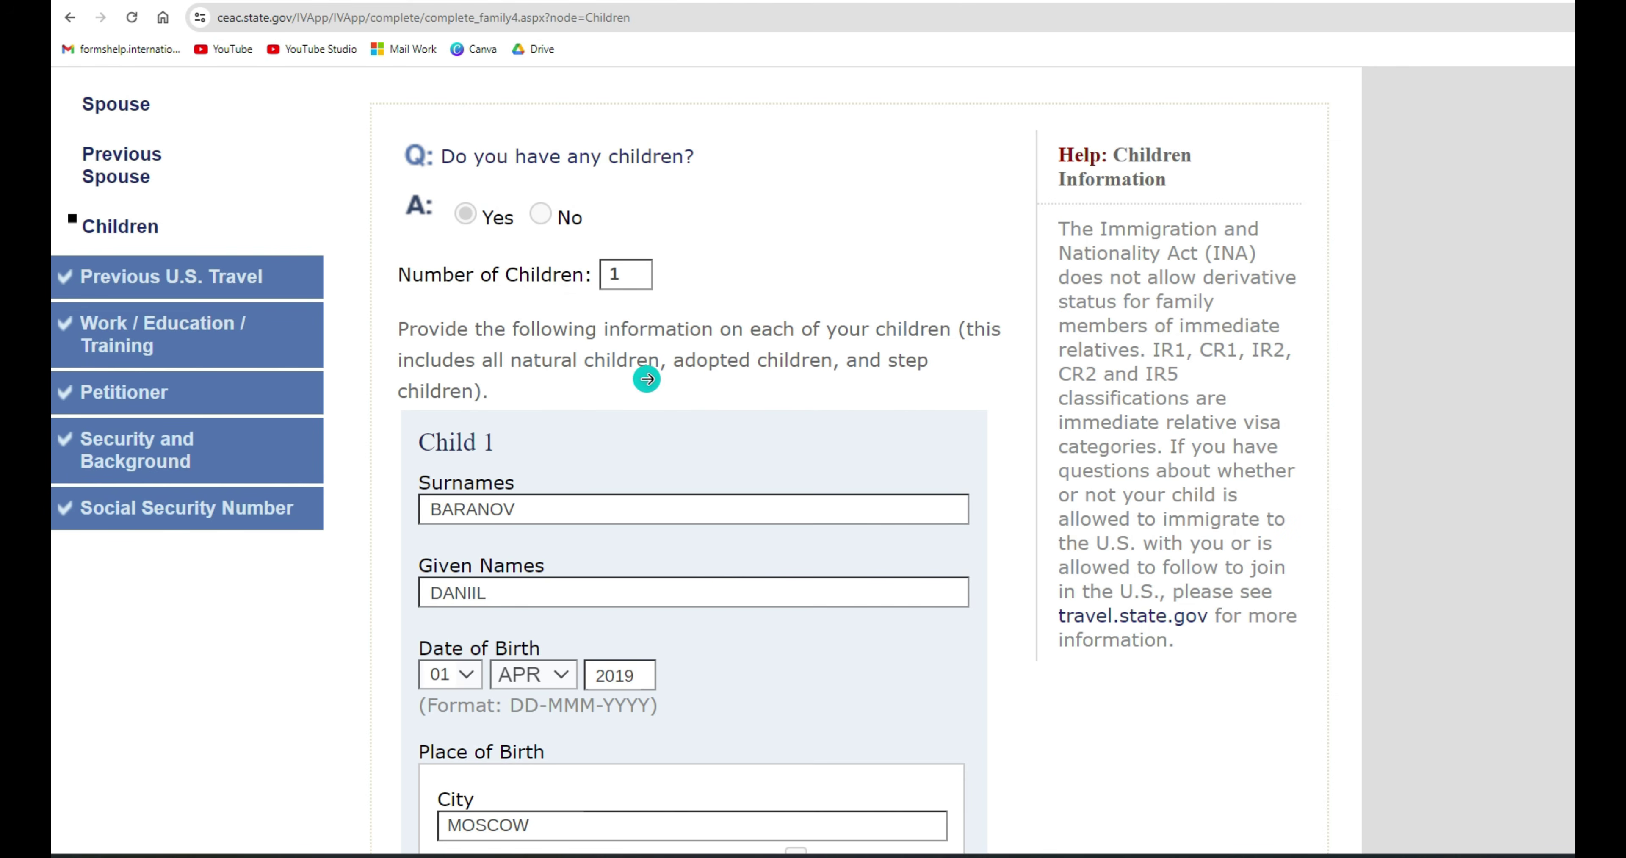
scroll(527, 402, "down", 10)
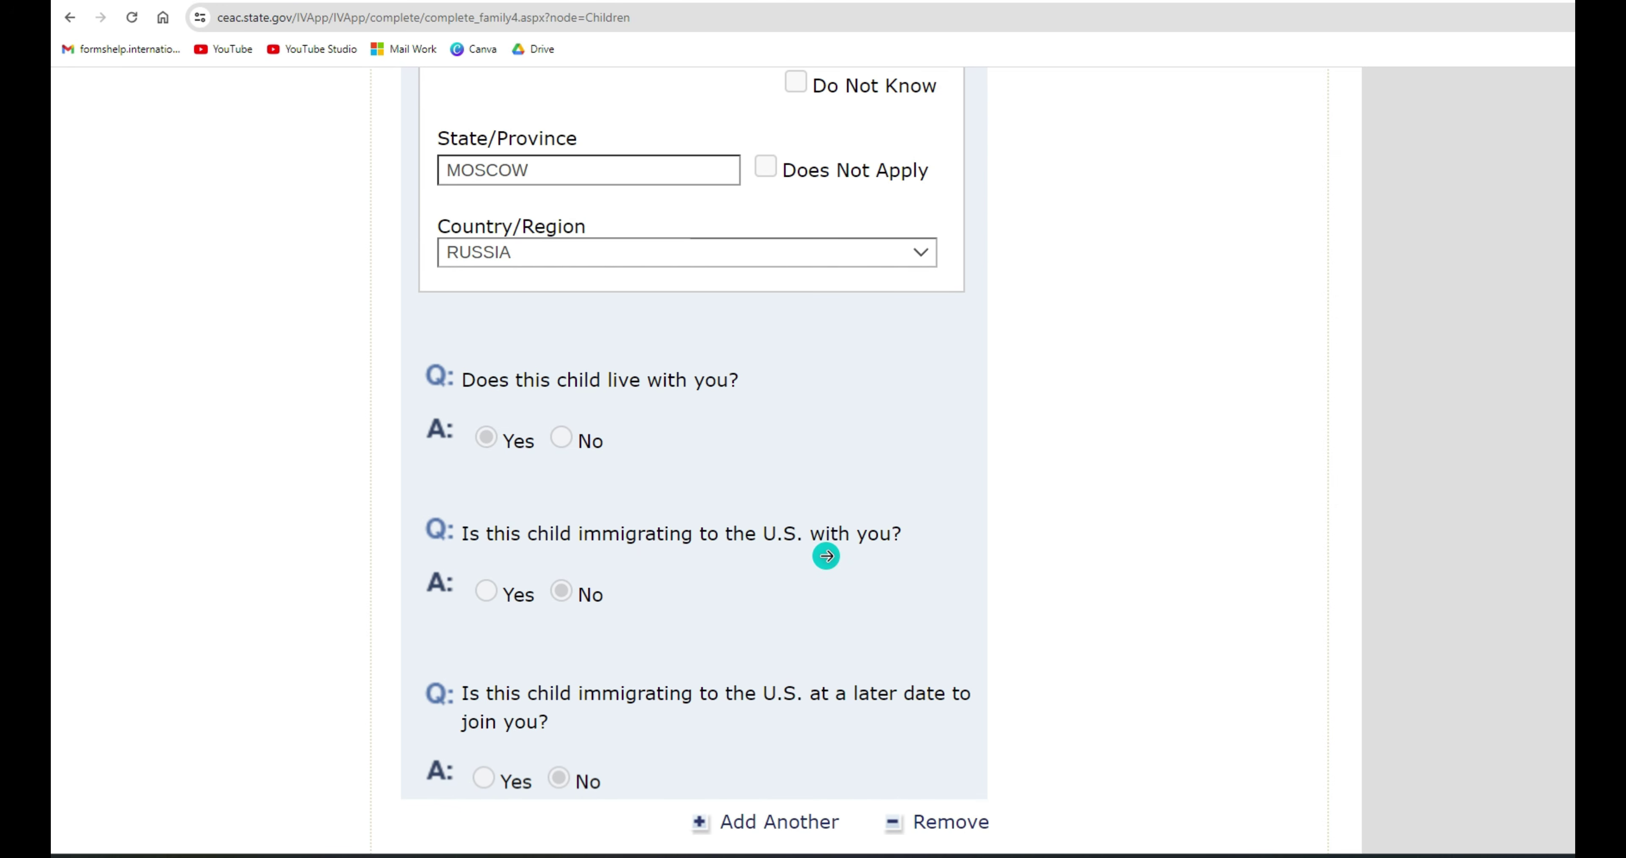
scroll(832, 563, "up", 10)
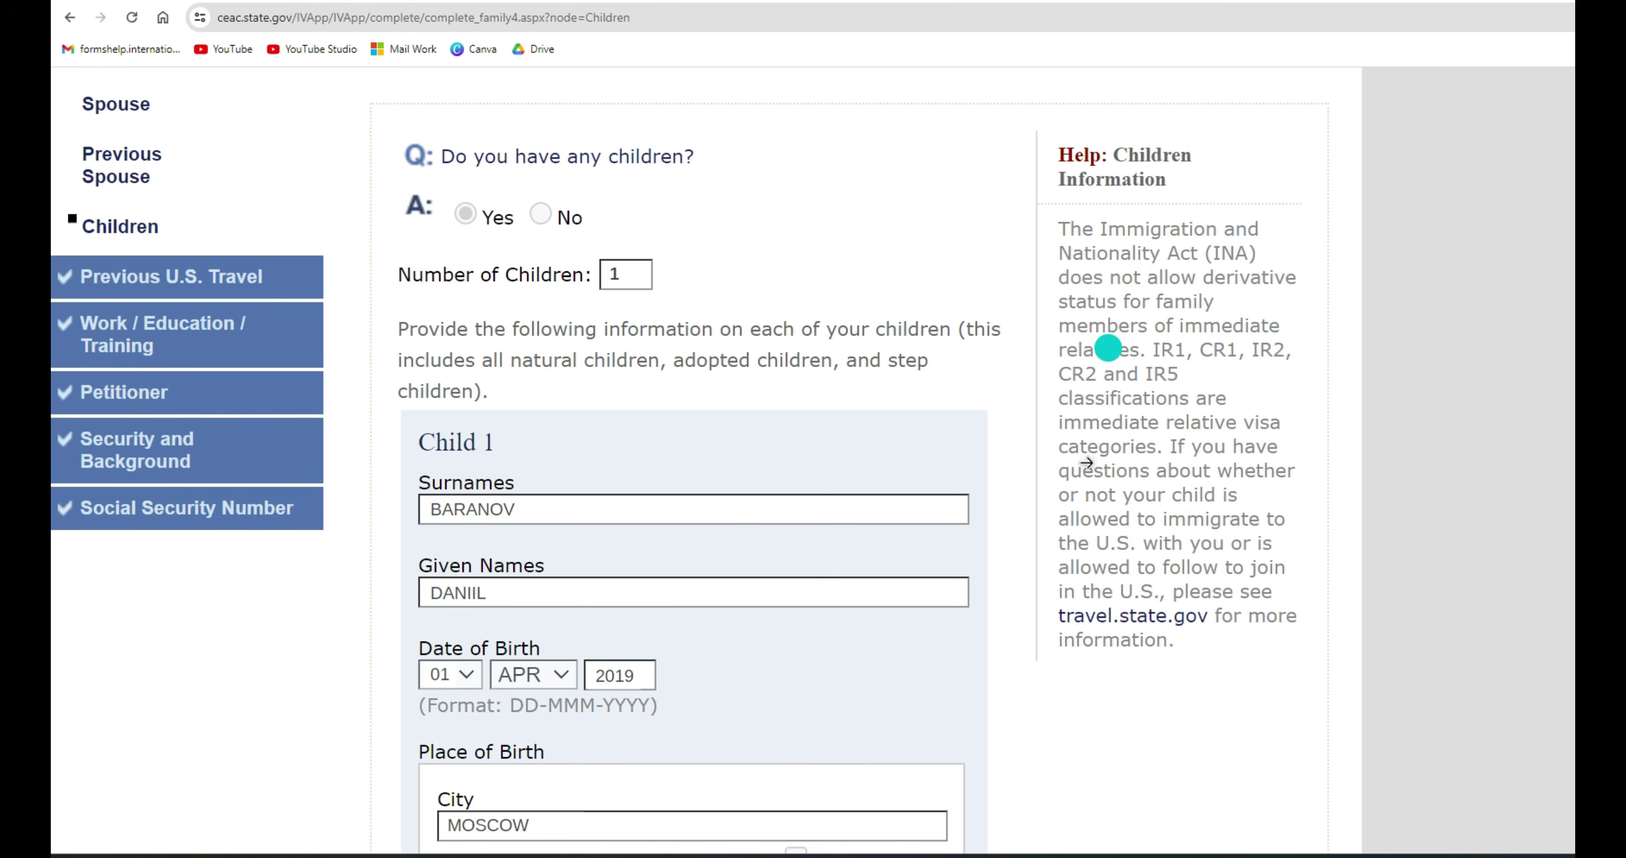
- Answer No to having children and continue to the Previous U.S. Travel section
scroll(1136, 536, "down", 10)
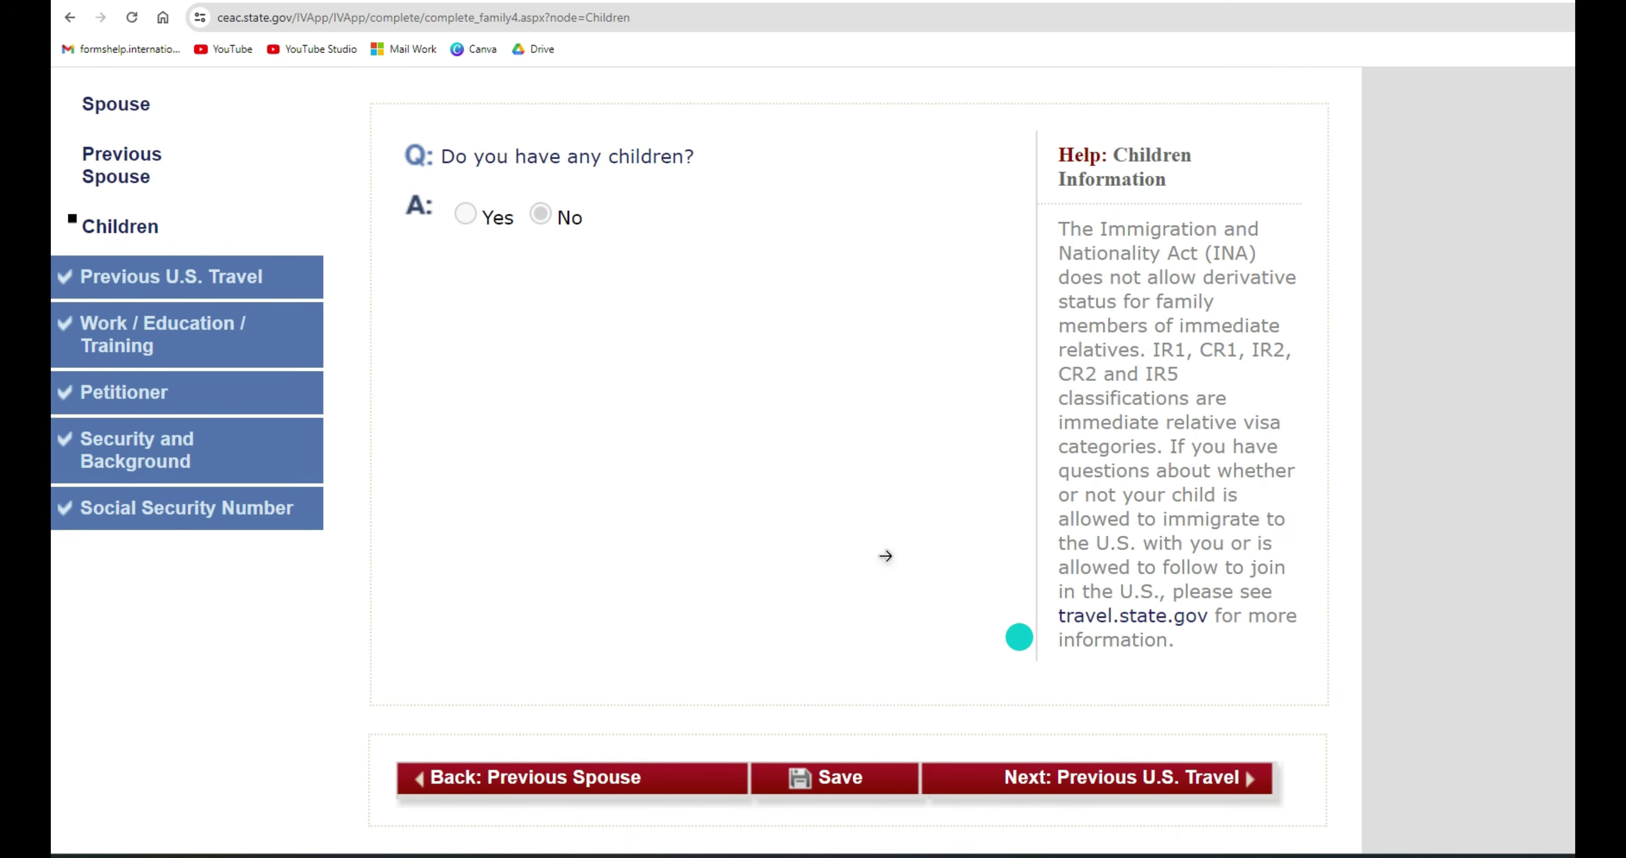
left_click(1025, 665)
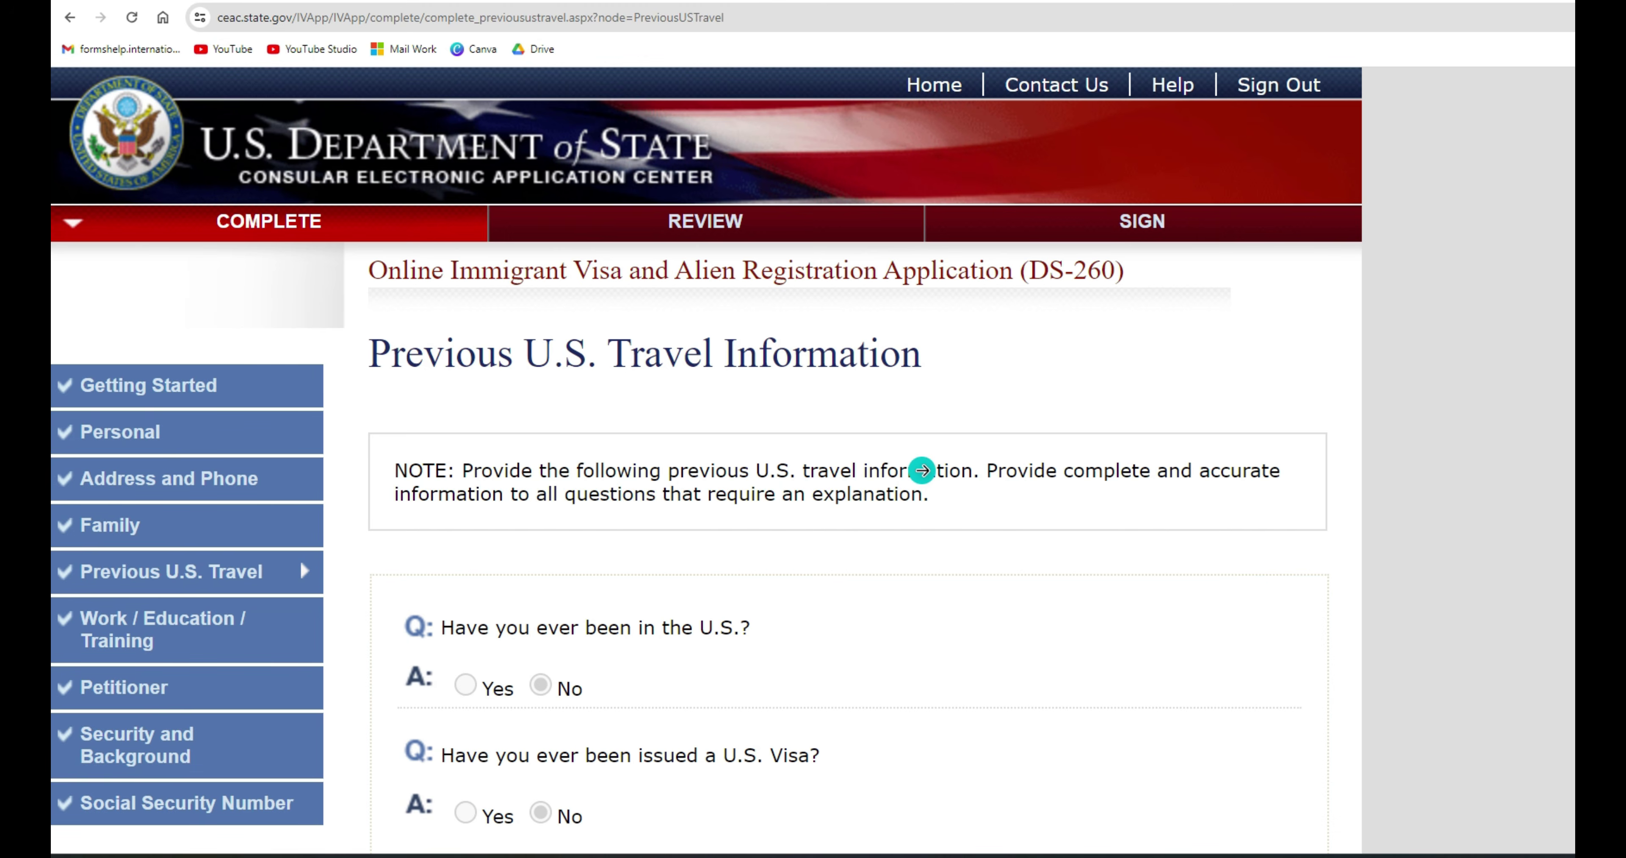
- Answer Yes to ever having been in the U.S. in the previous travel questions
scroll(921, 470, "down", 5)
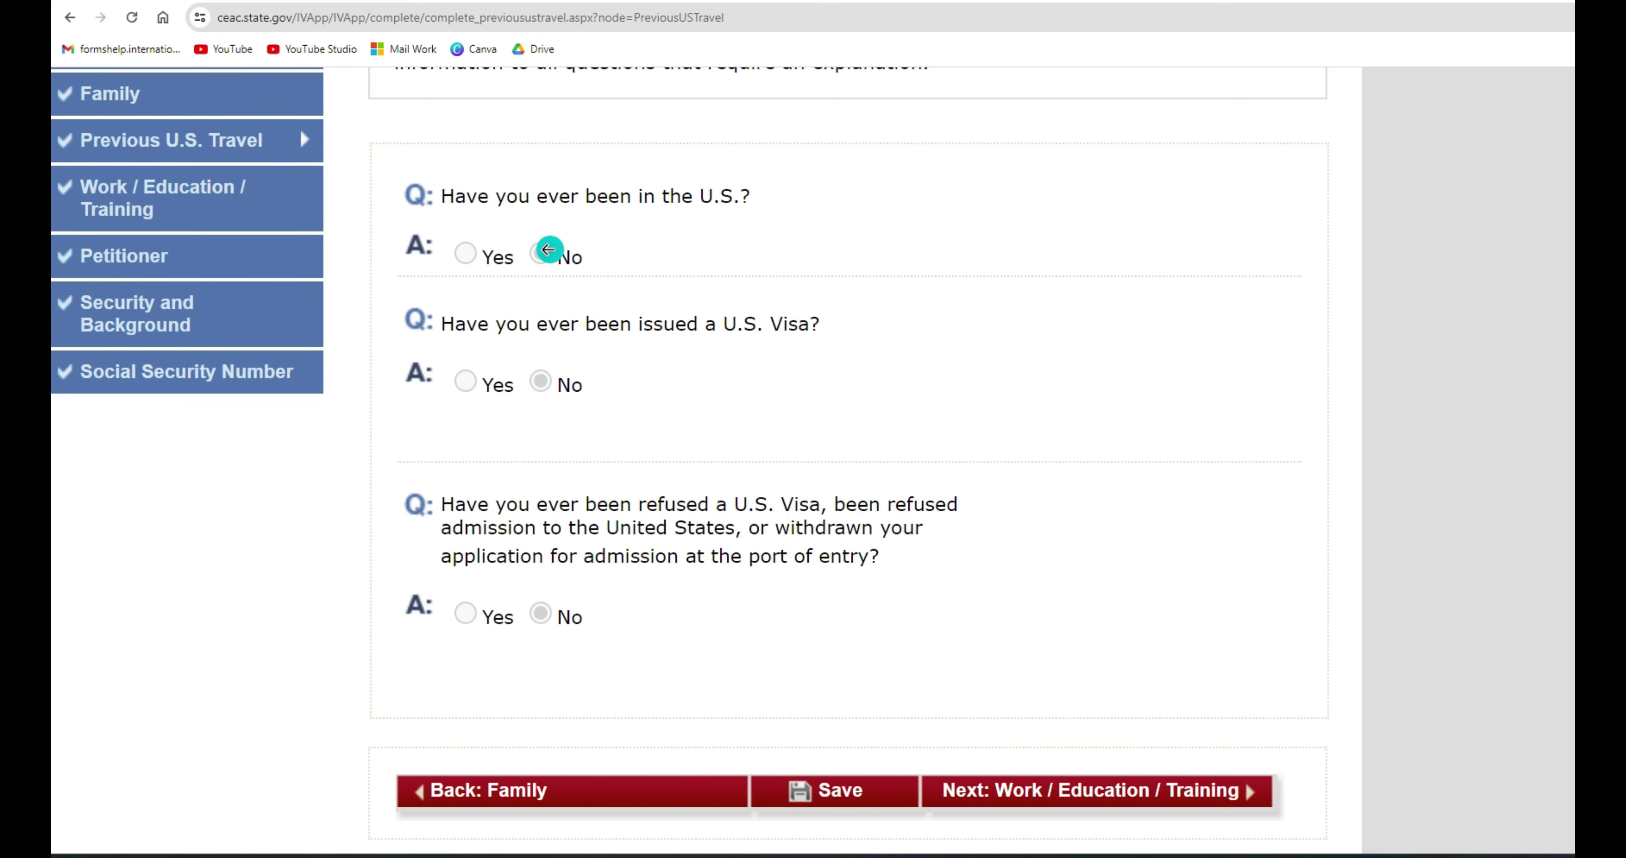
left_click(465, 252)
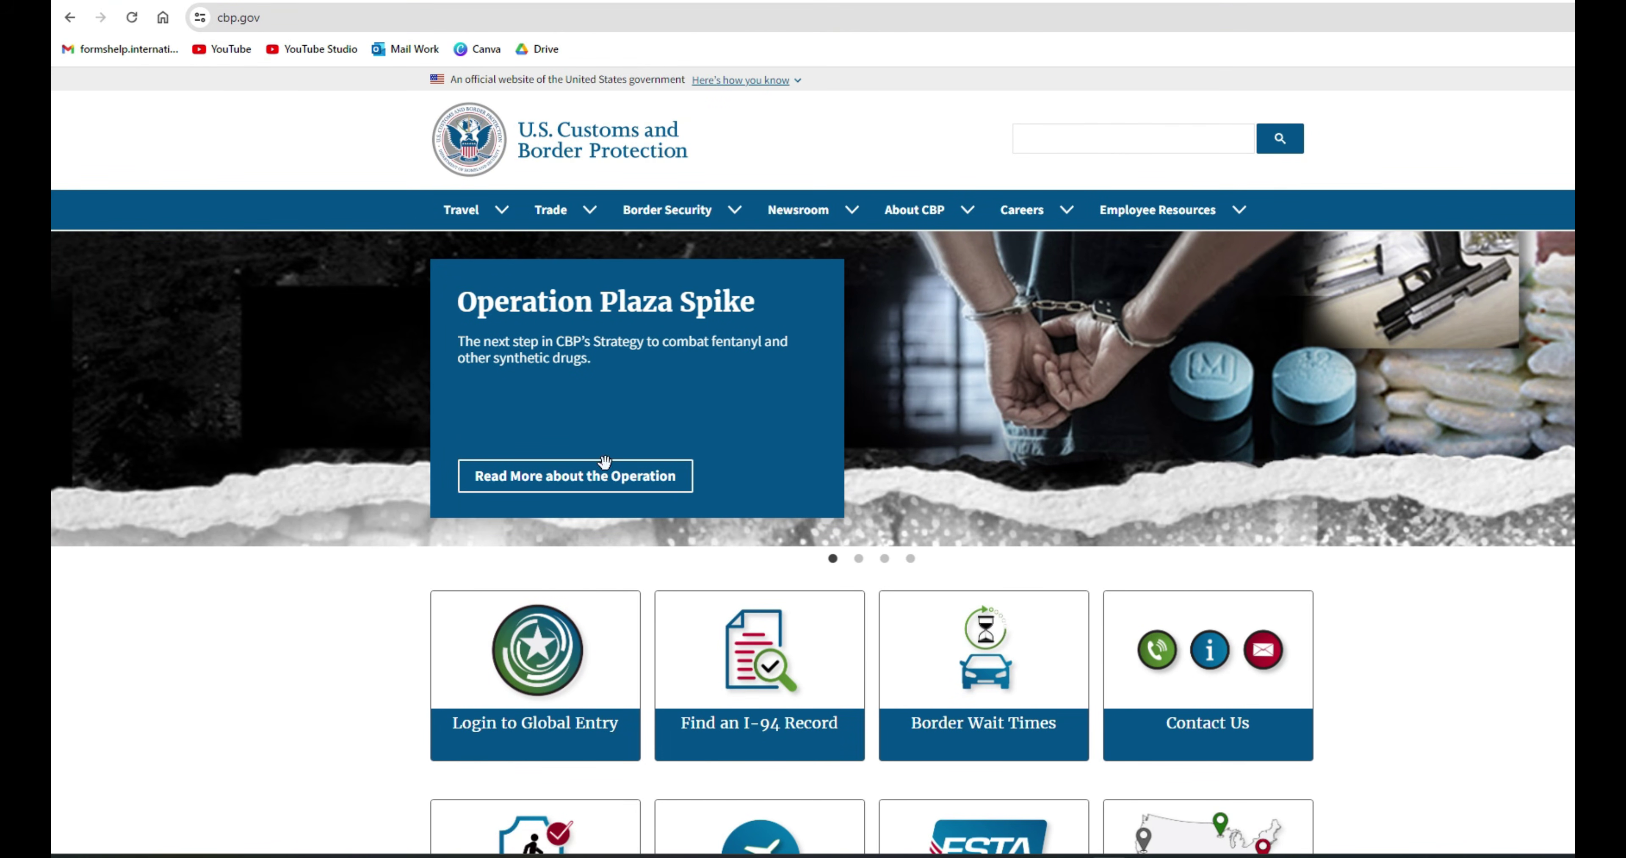
- On the CBP website, open the most recent I-94 record lookup and accept its terms of service
left_click(745, 673)
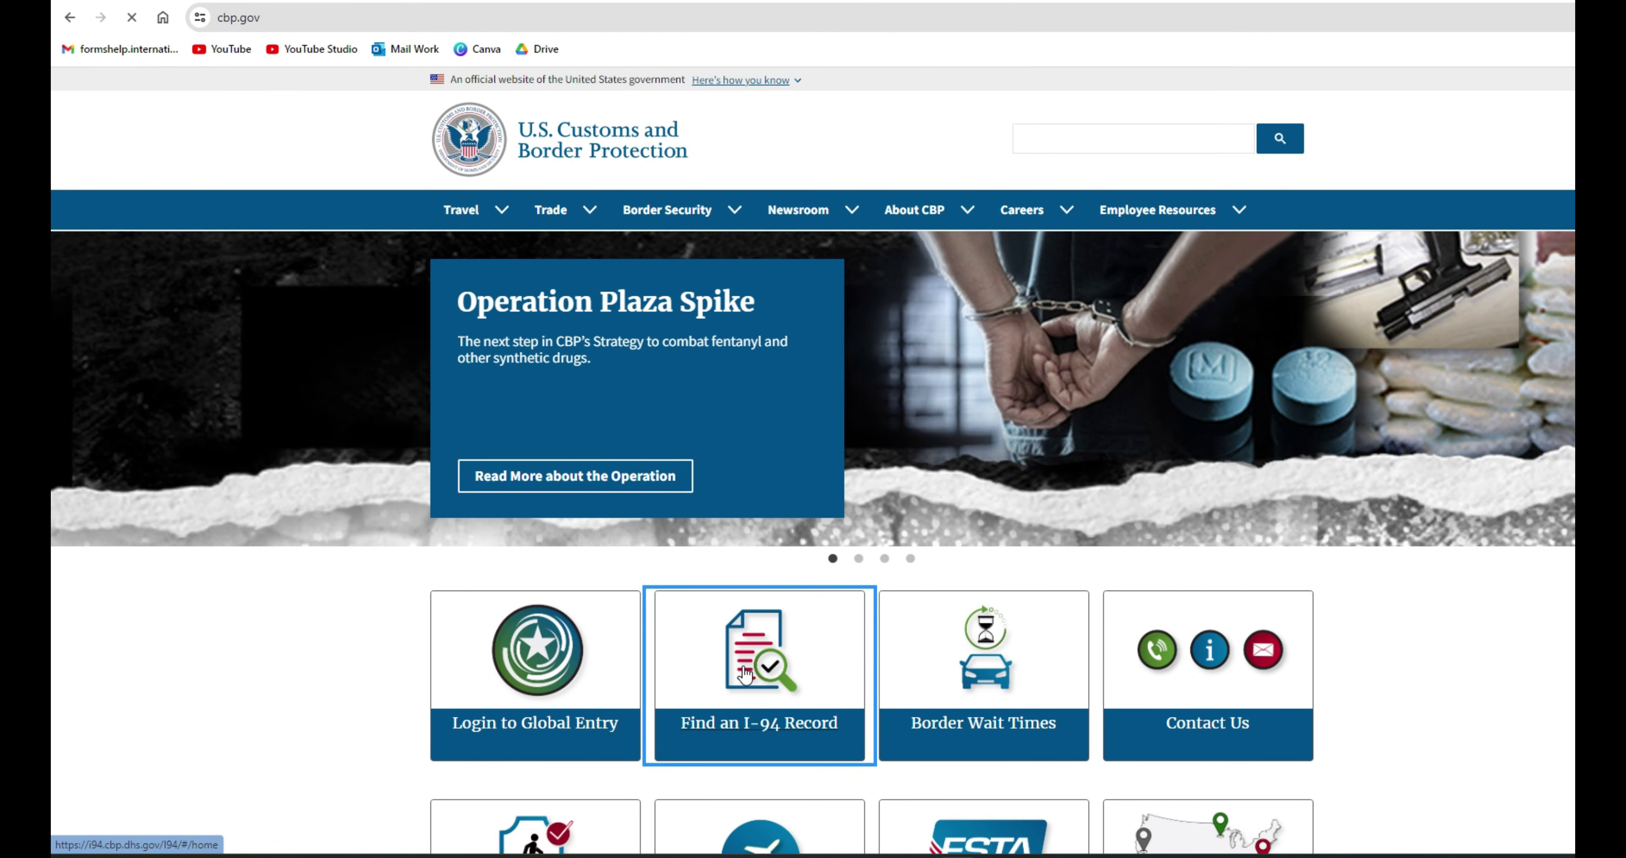
scroll(743, 653, "down", 8)
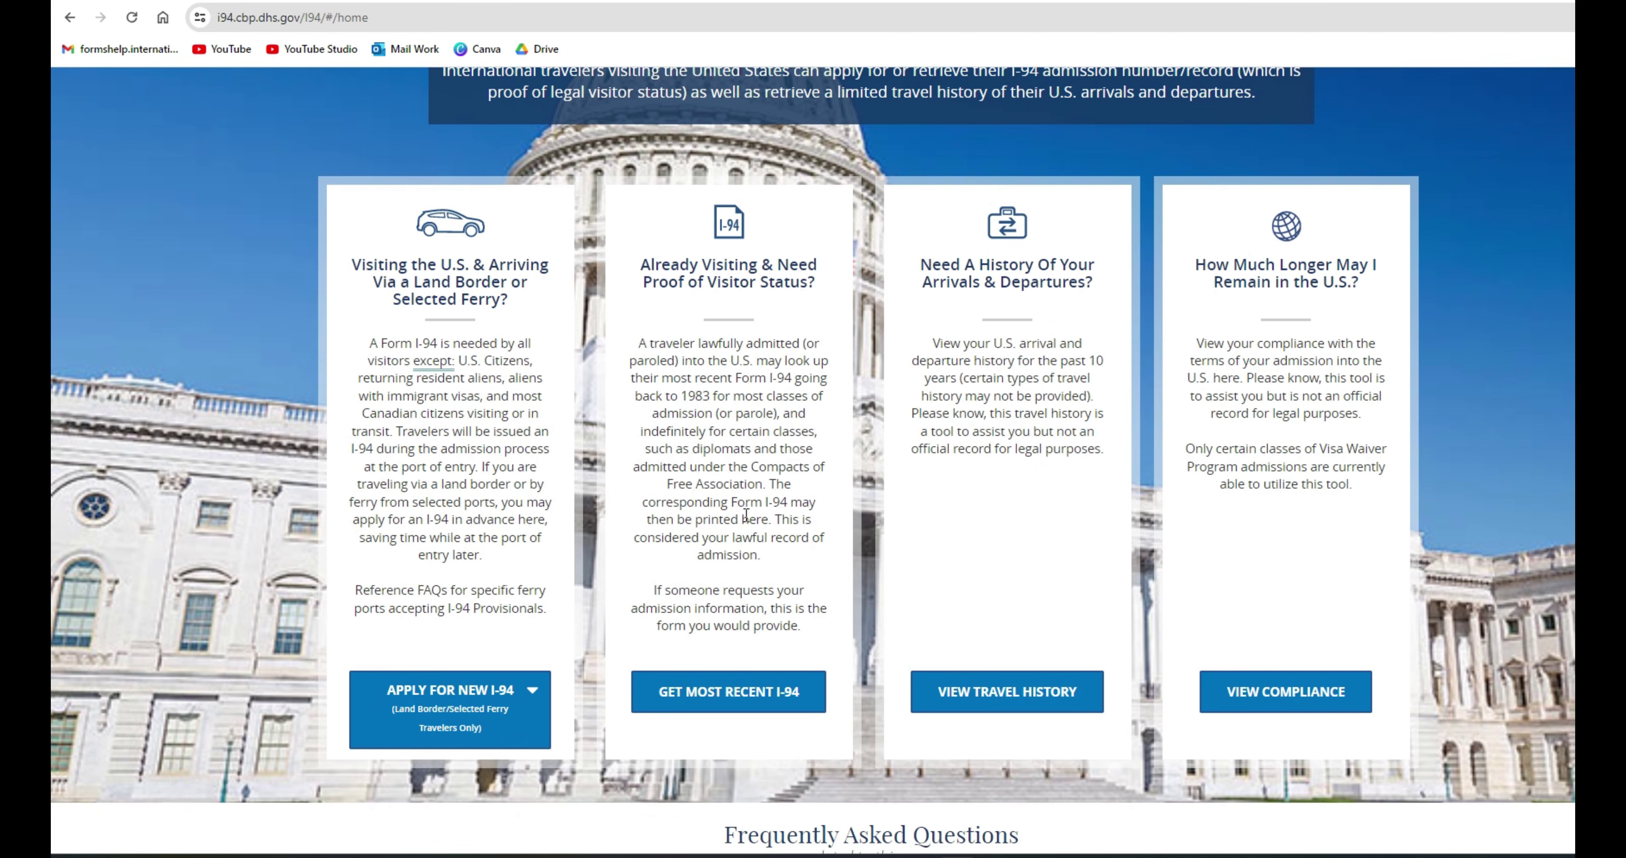
left_click(736, 702)
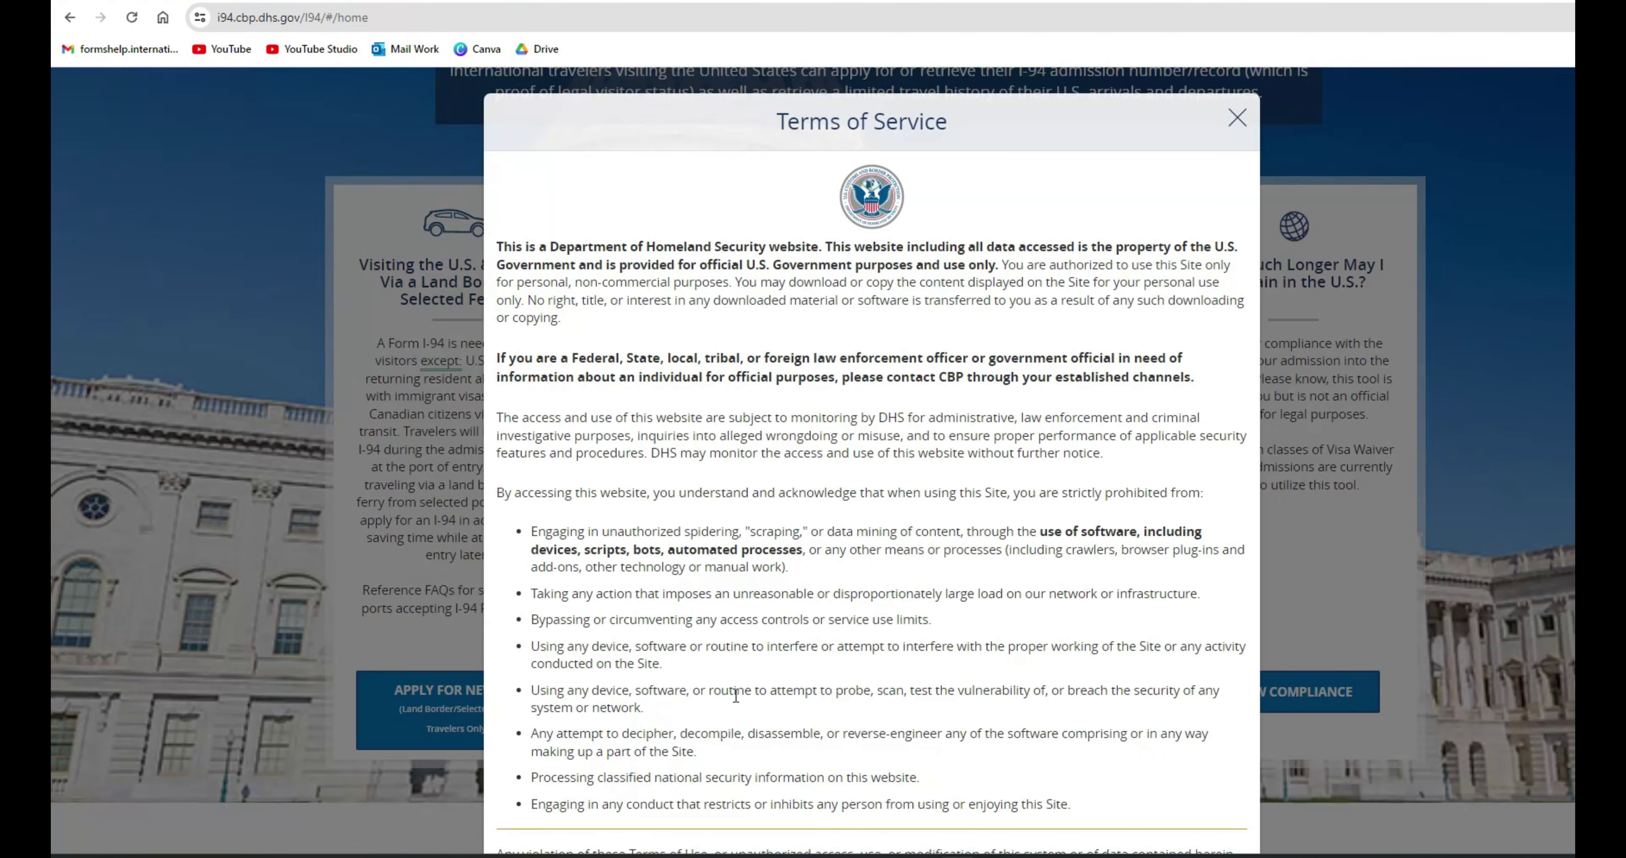
scroll(991, 530, "down", 3)
left_click(1085, 793)
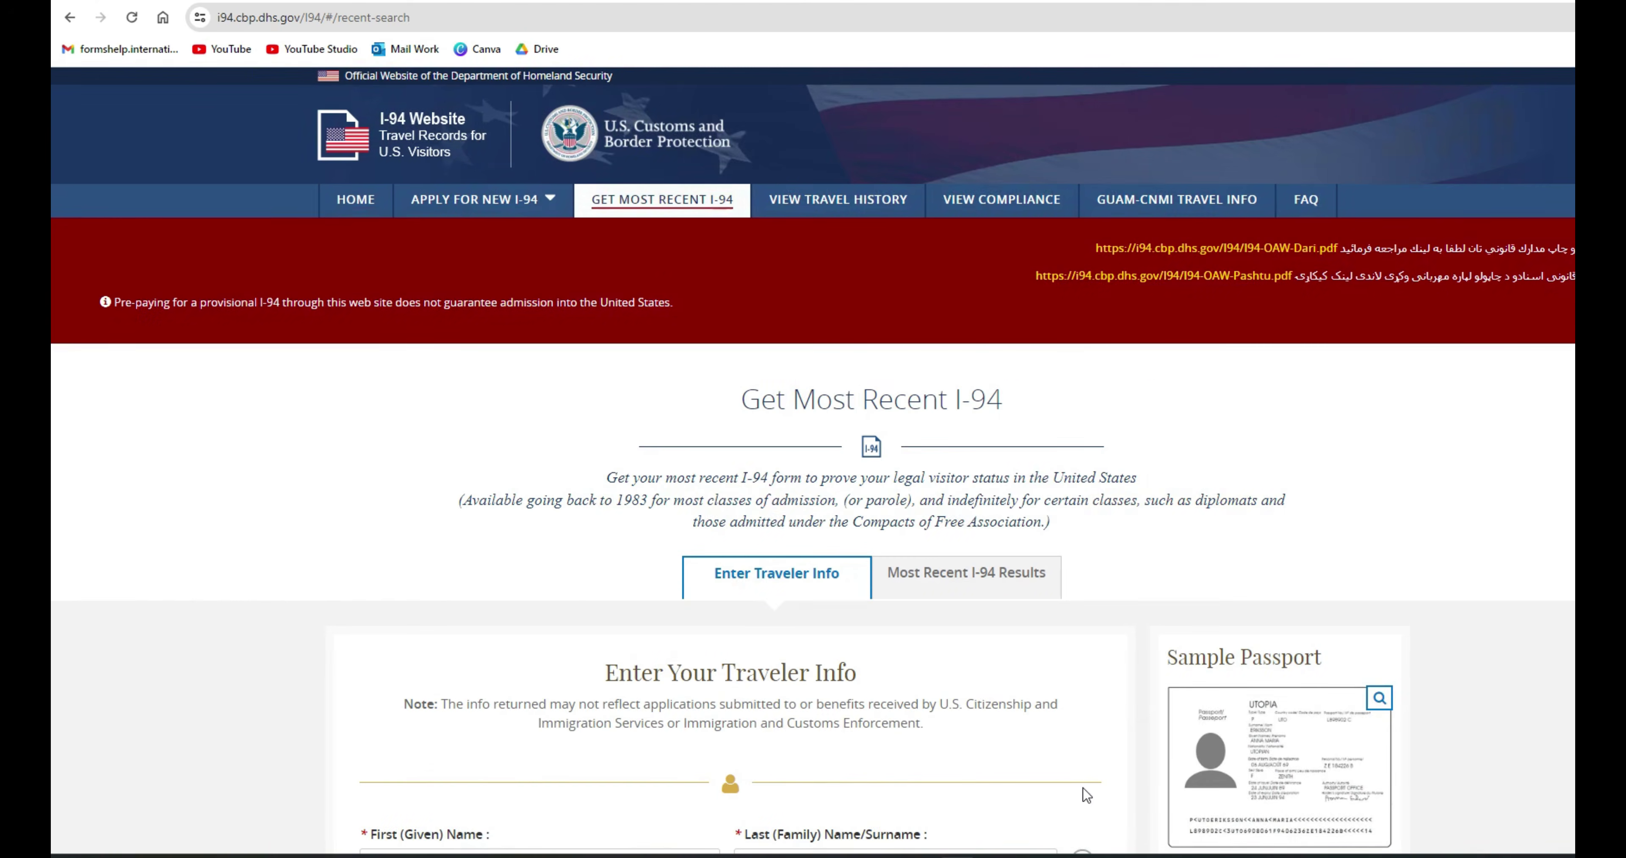
- Examine the traveler name, birth date, document number and citizenship fields required to retrieve the I-94
scroll(761, 339, "down", 8)
scroll(762, 340, "up", 3)
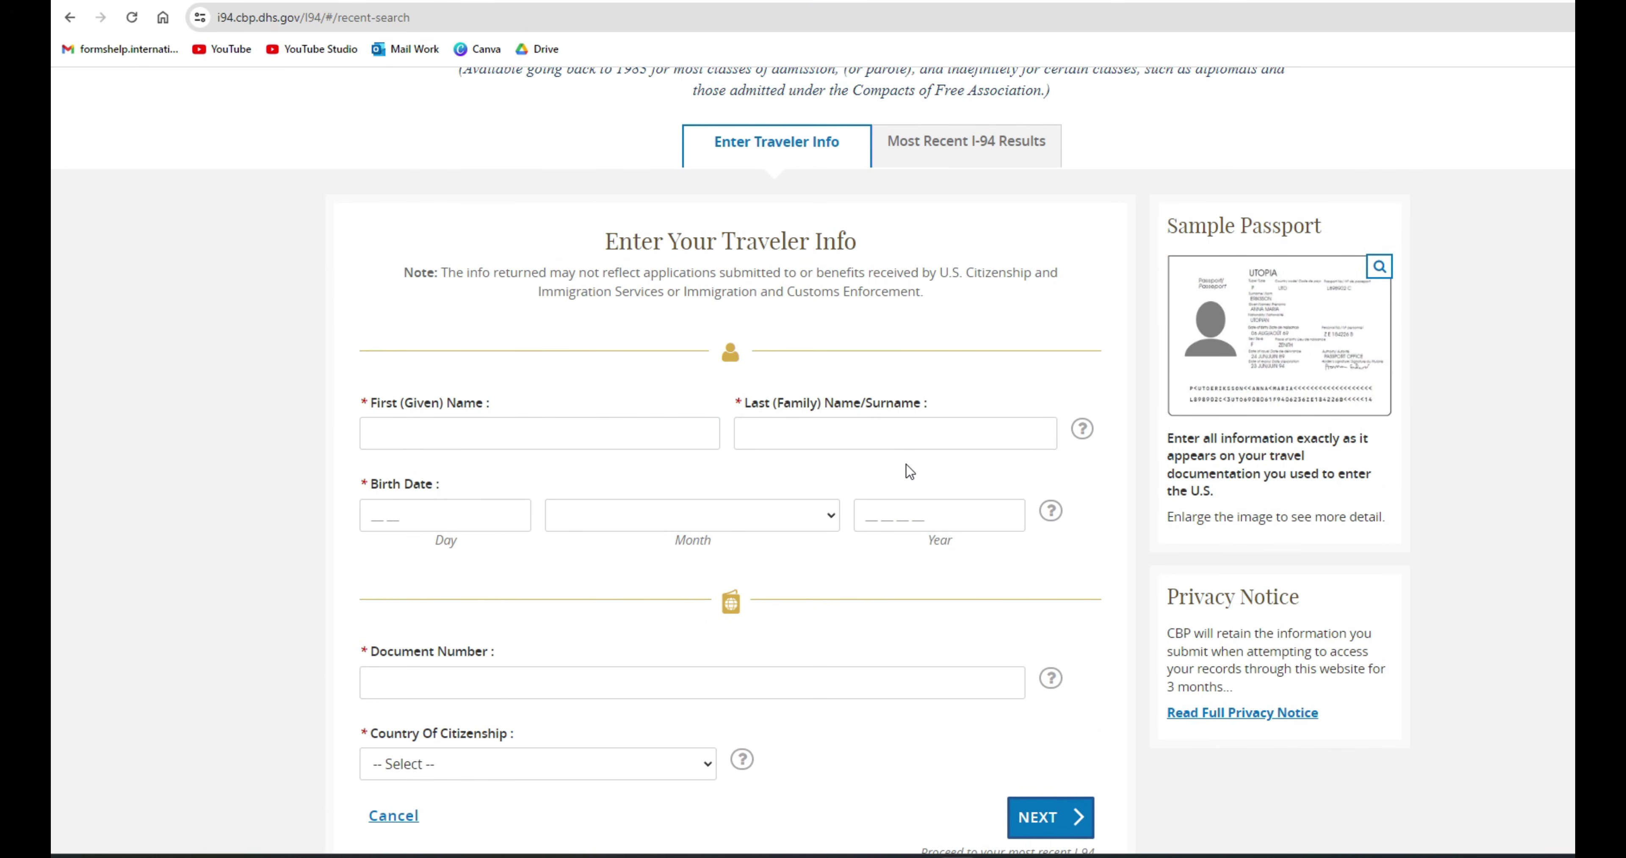
scroll(909, 472, "down", 1)
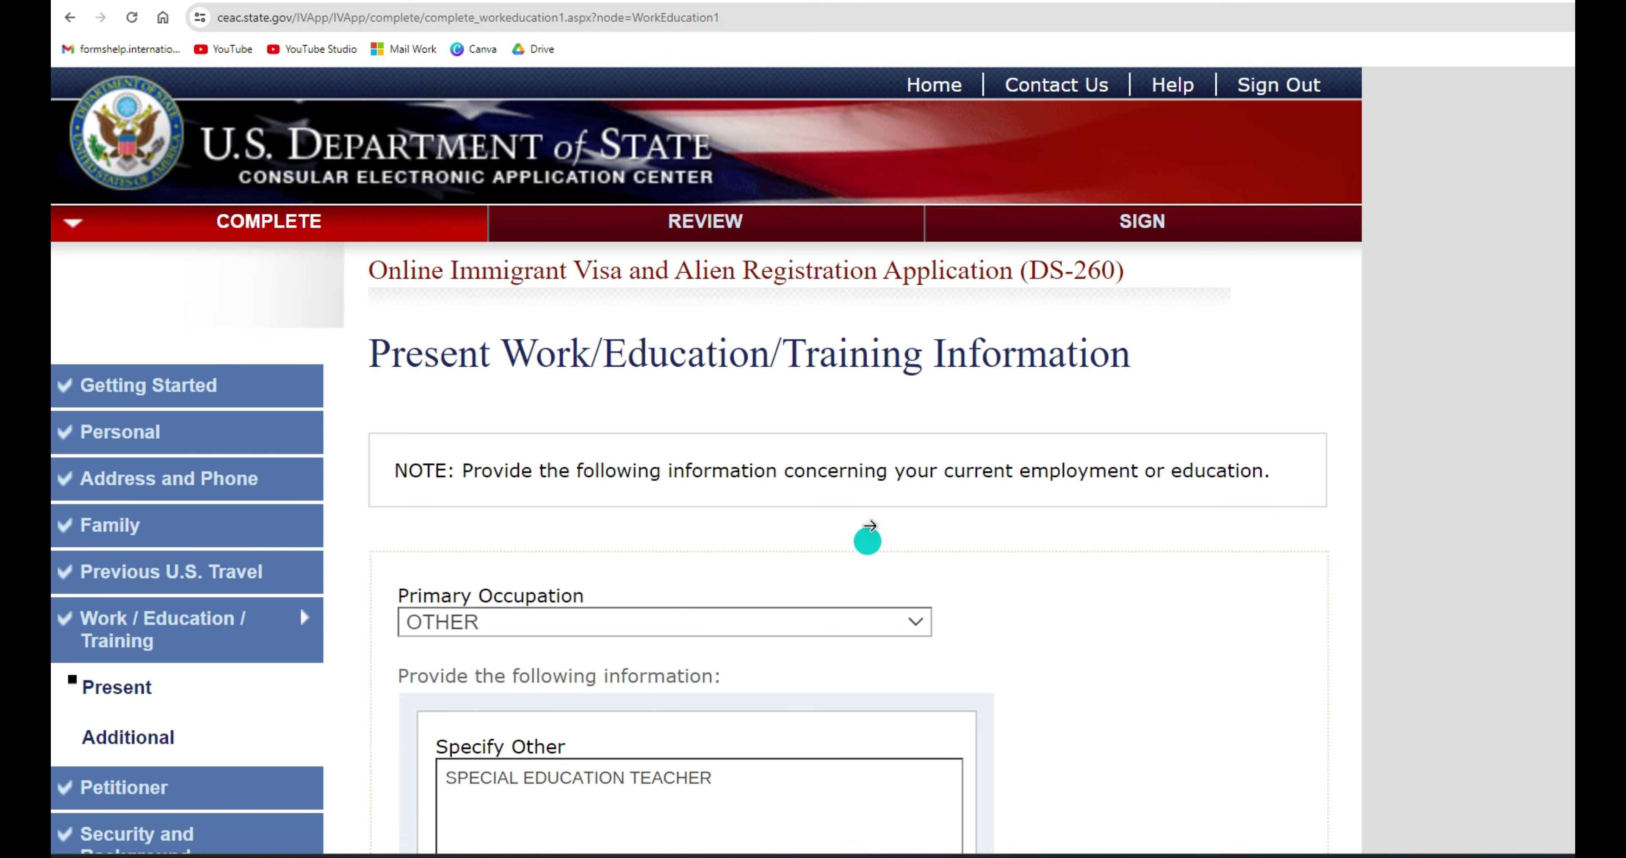
- Review the present occupation, employer address and intended U.S. occupation, and continue to the Additional Work/Education/Training section
scroll(589, 617, "down", 5)
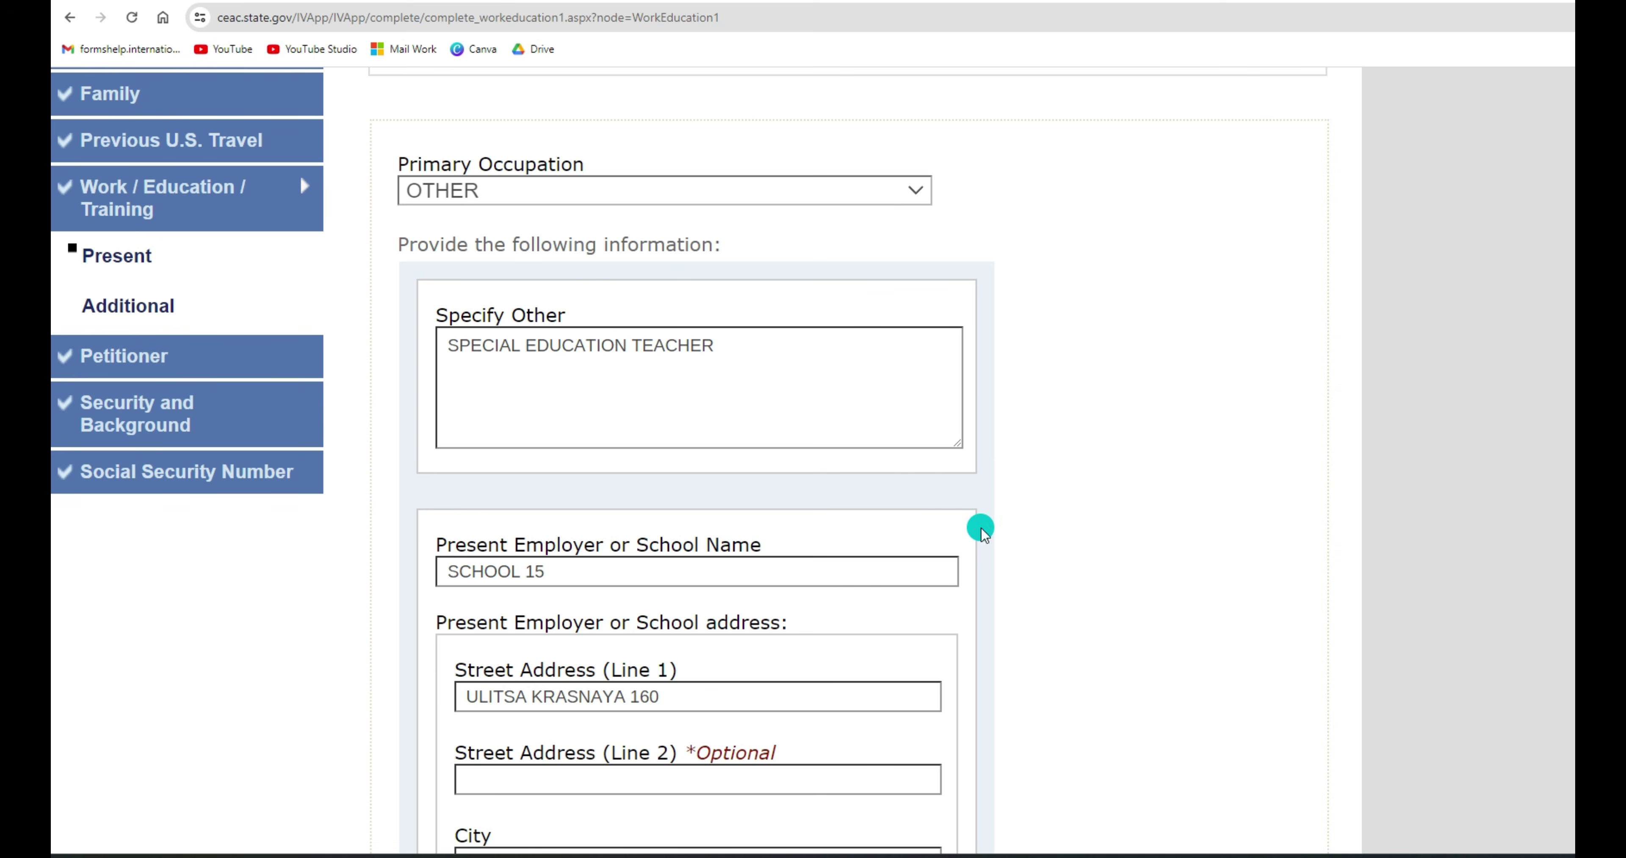
scroll(978, 527, "down", 5)
scroll(940, 602, "down", 5)
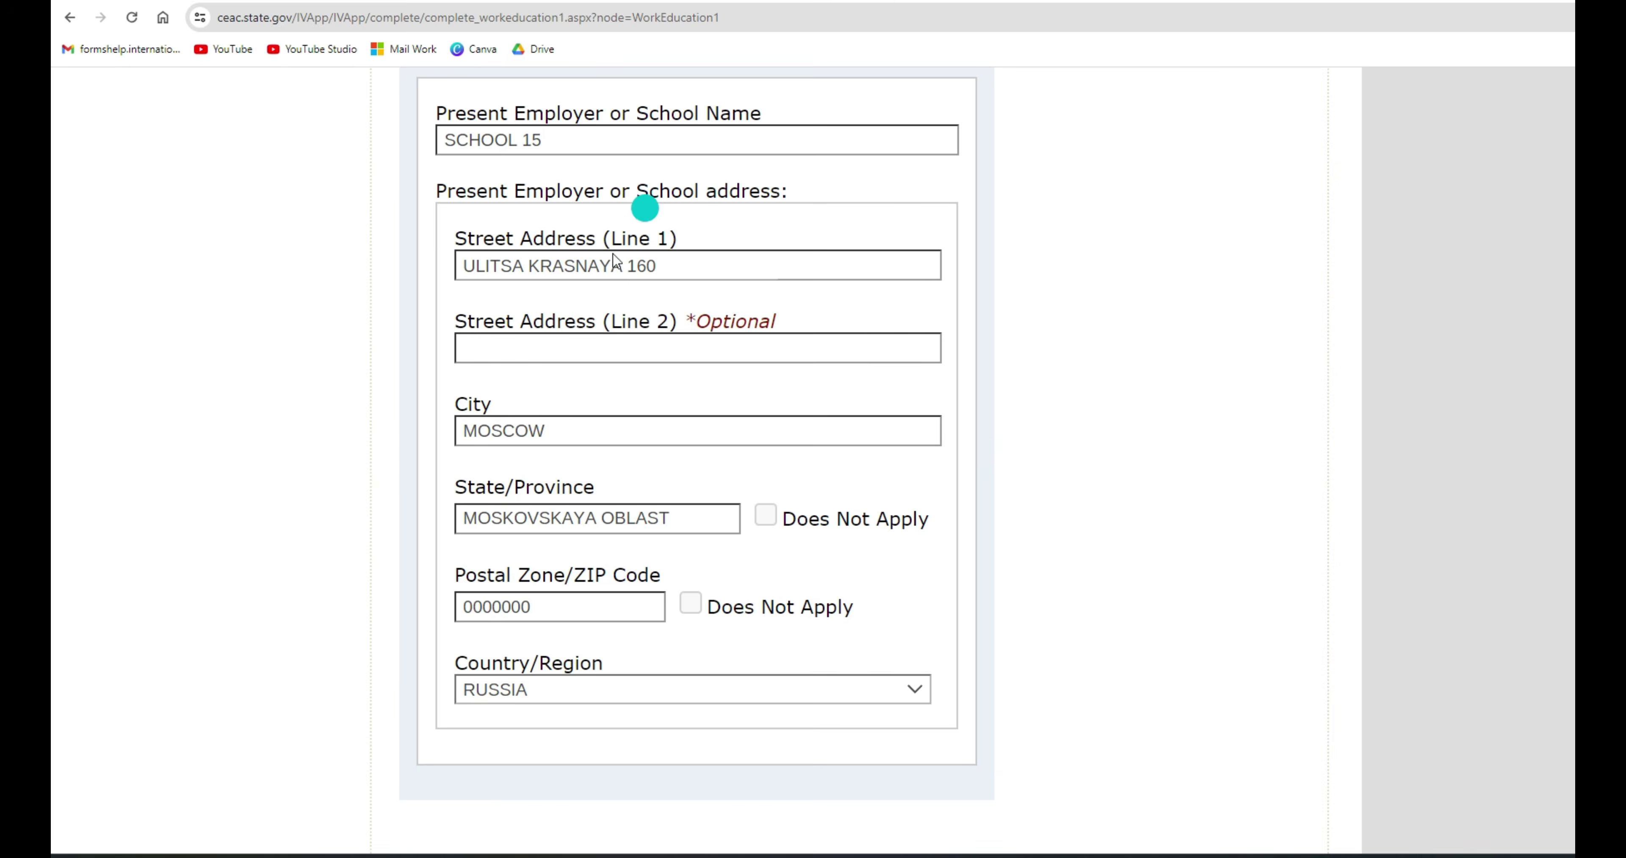
scroll(646, 207, "up", 5)
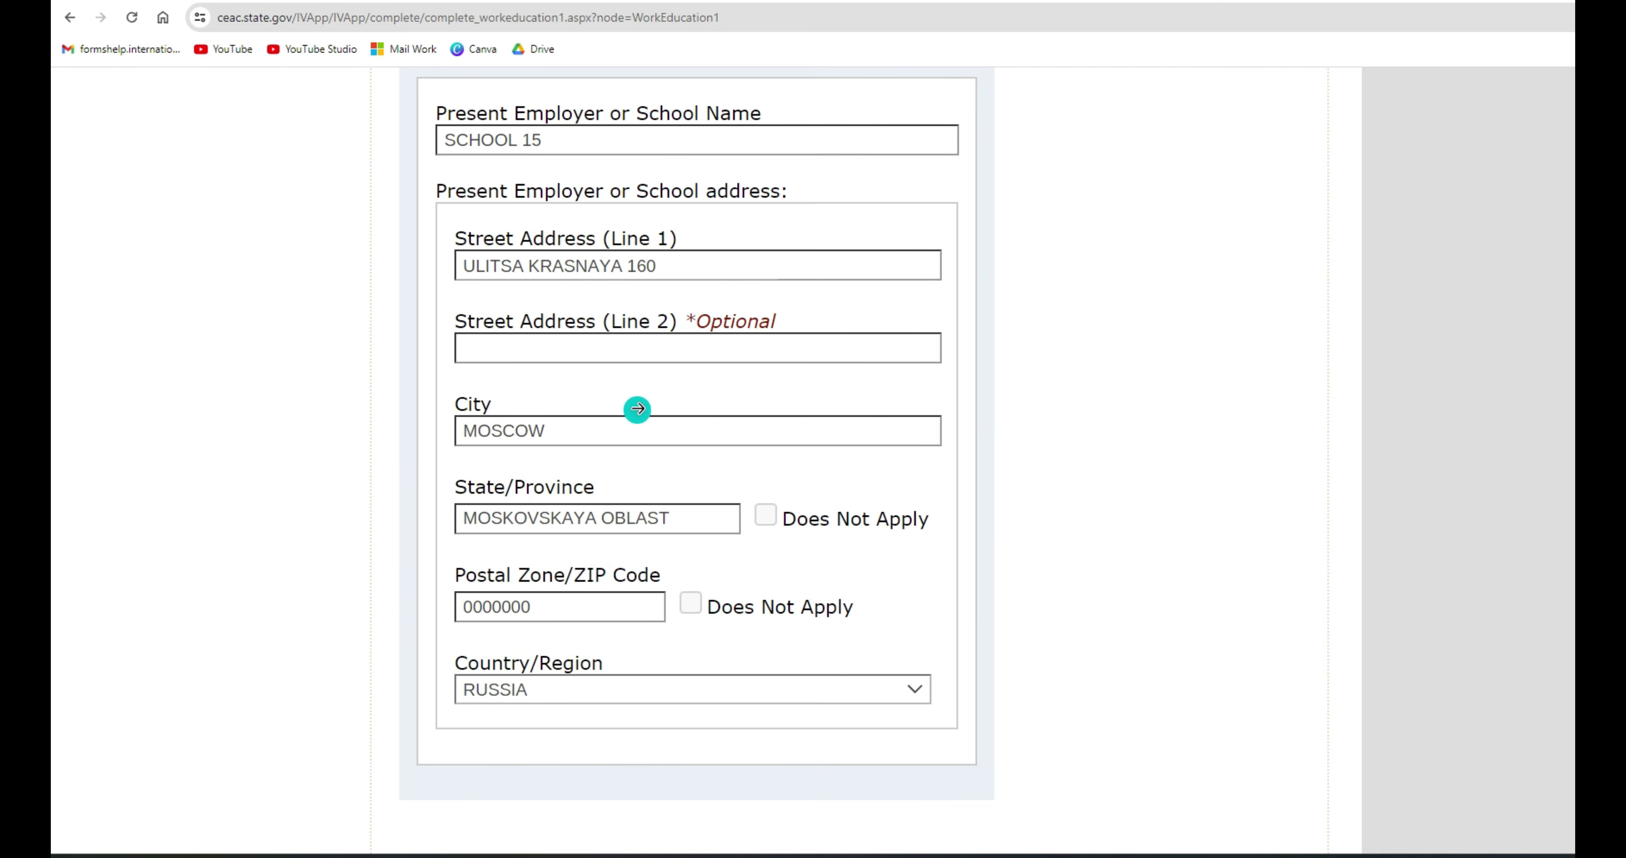
scroll(637, 407, "down", 5)
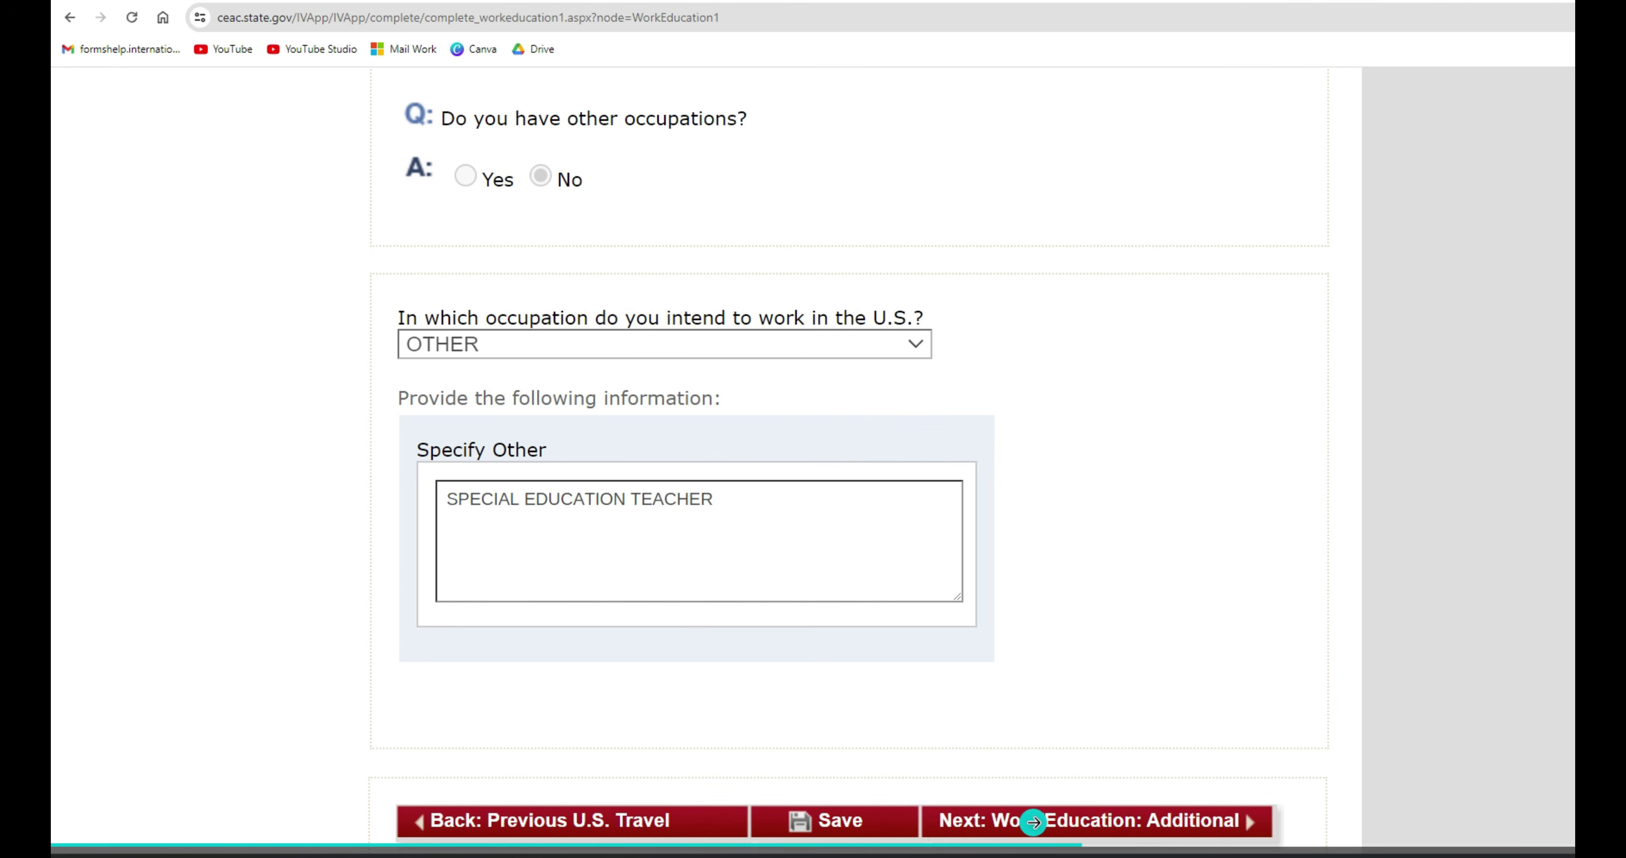
left_click(1035, 821)
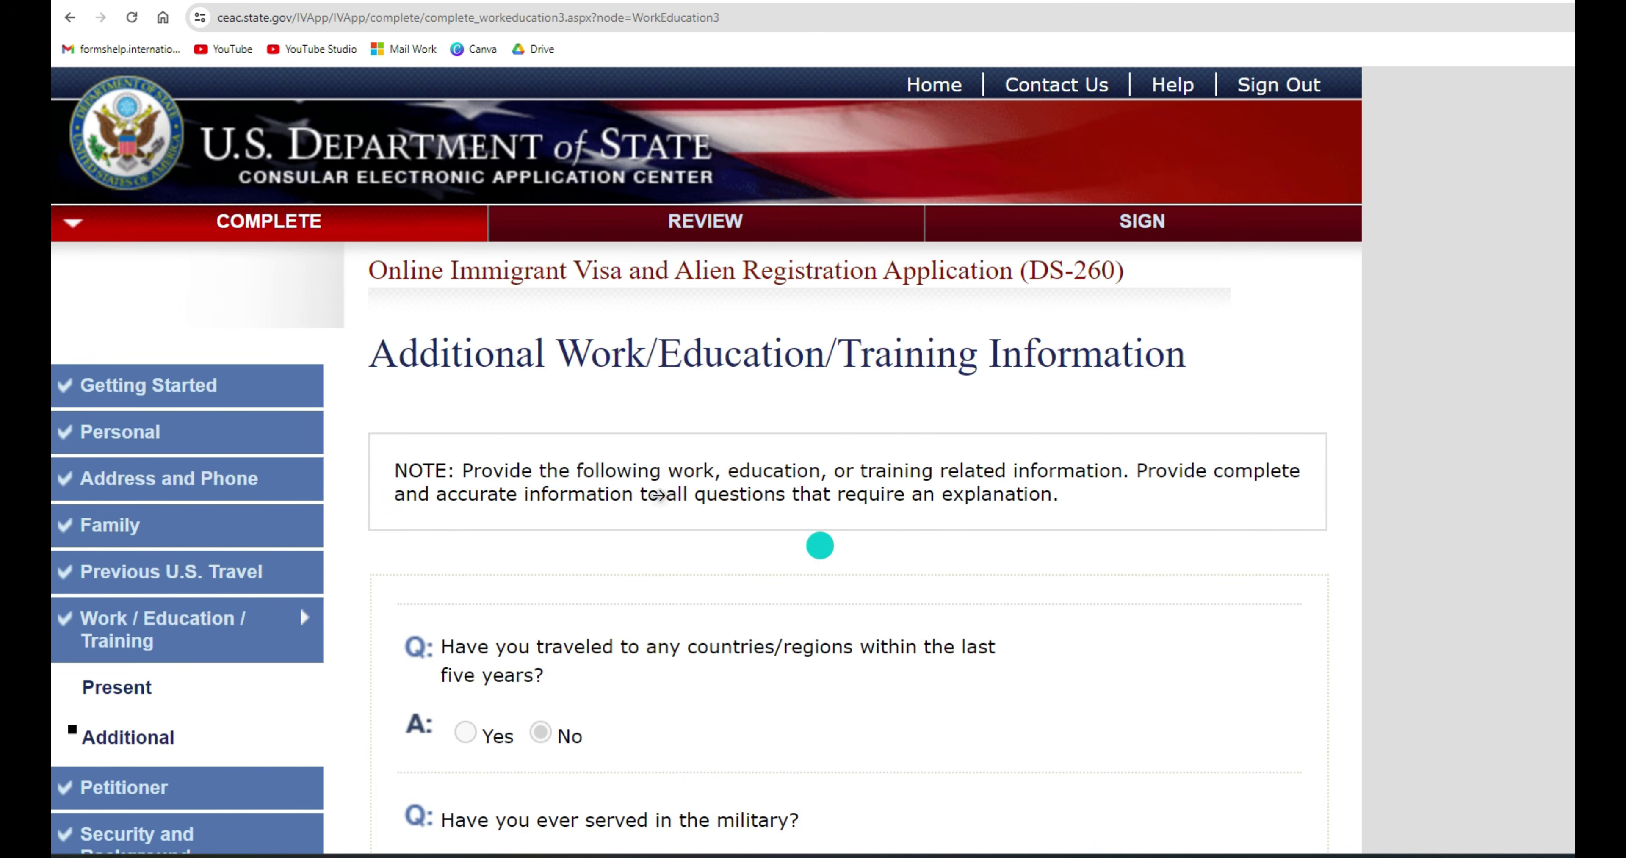
- Answer No to having traveled to any countries or regions within the last five years and continue to the Petitioner section
scroll(789, 479, "down", 5)
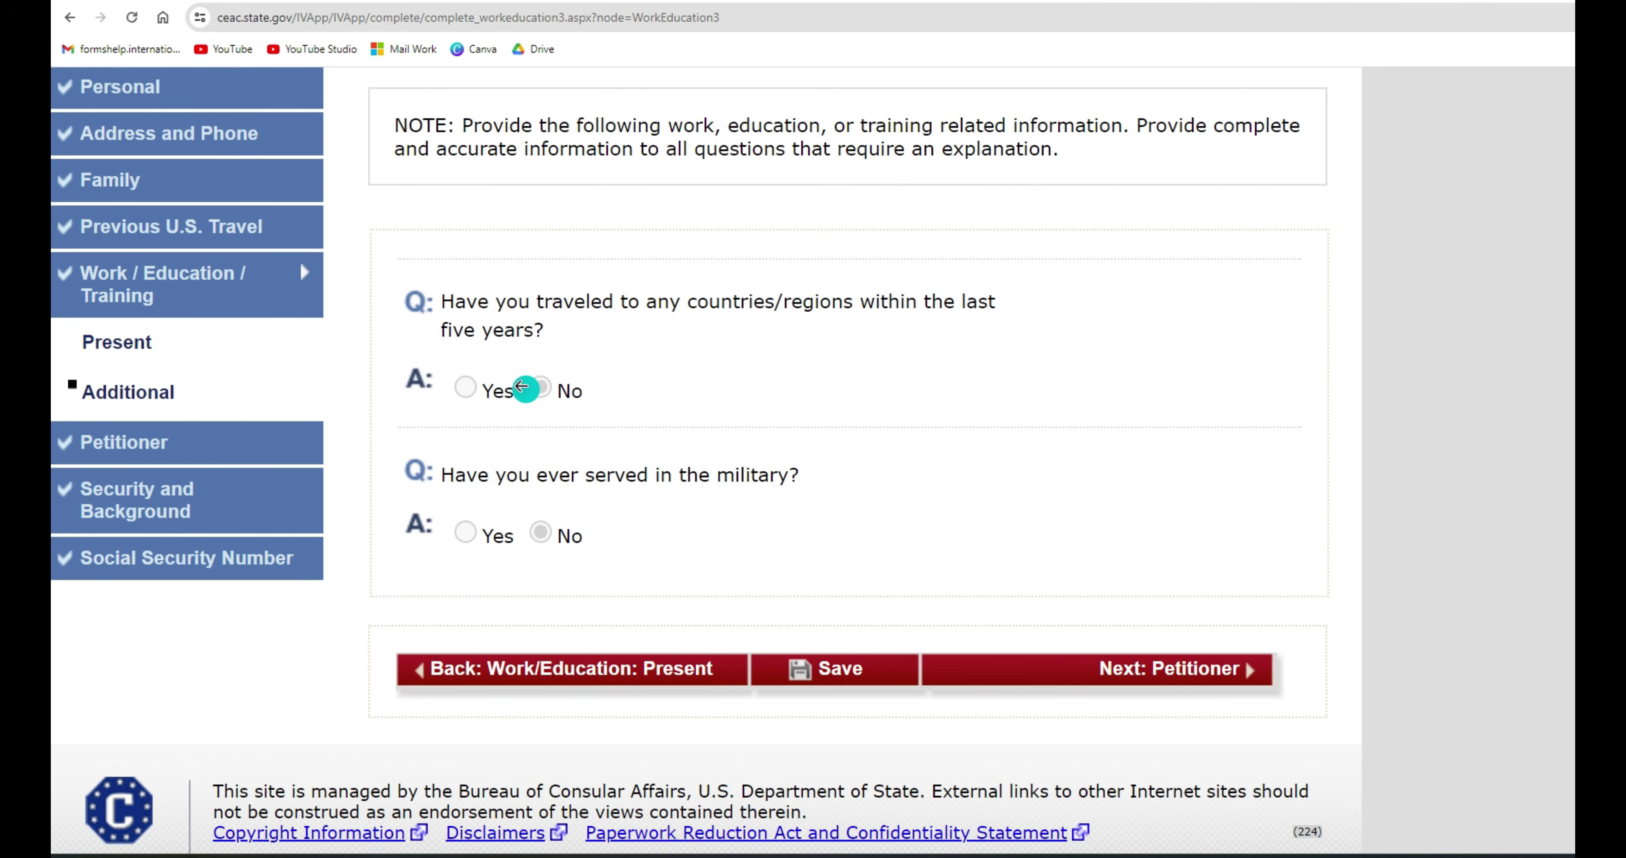
left_click(456, 391)
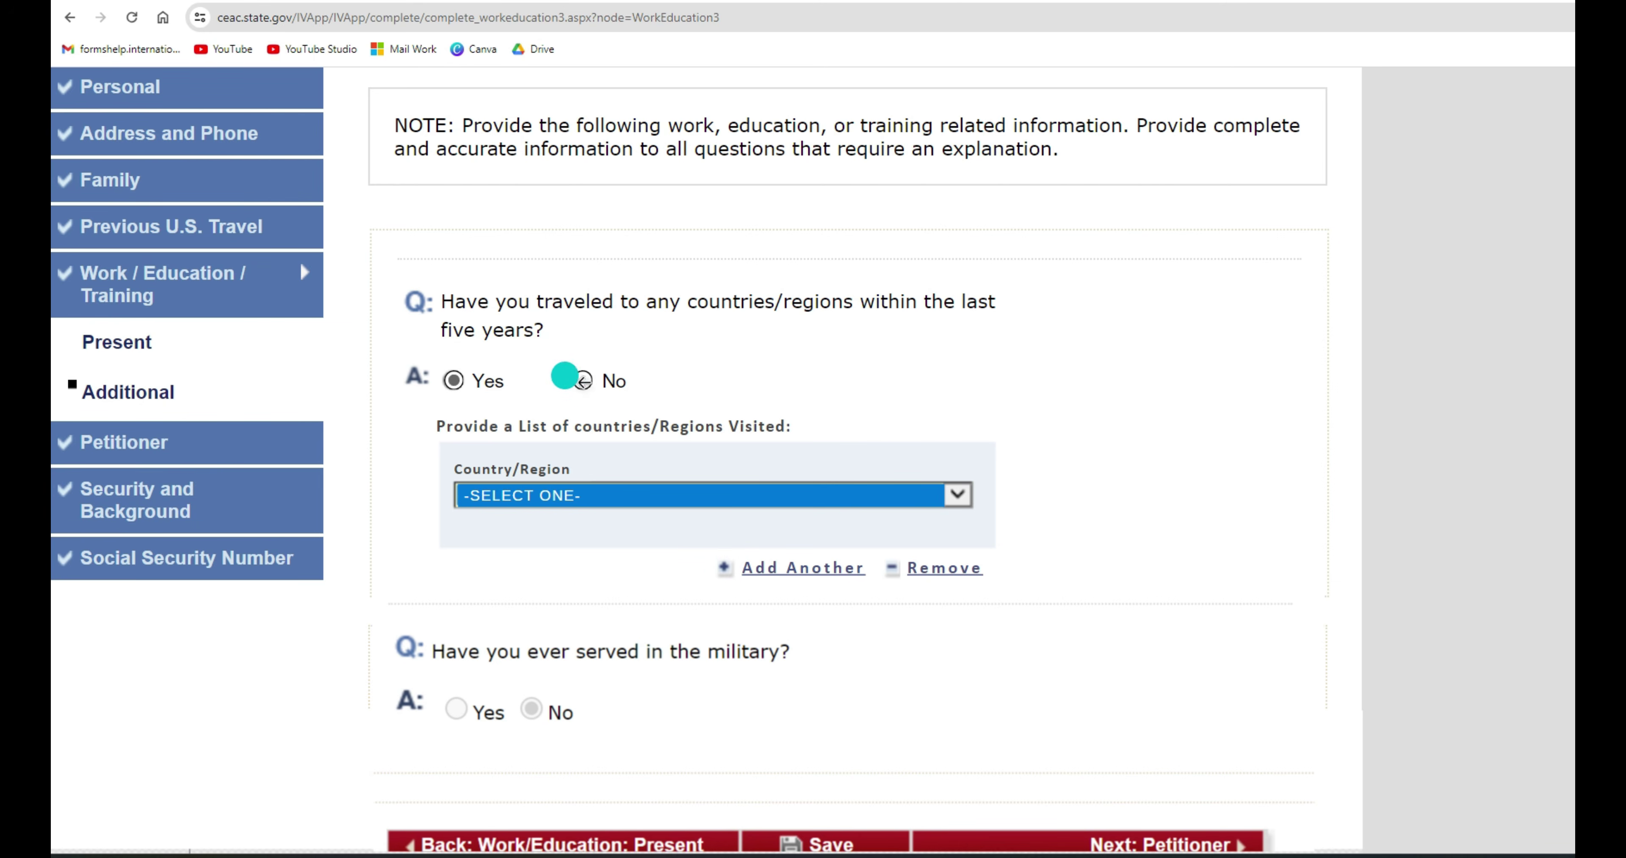
left_click(582, 380)
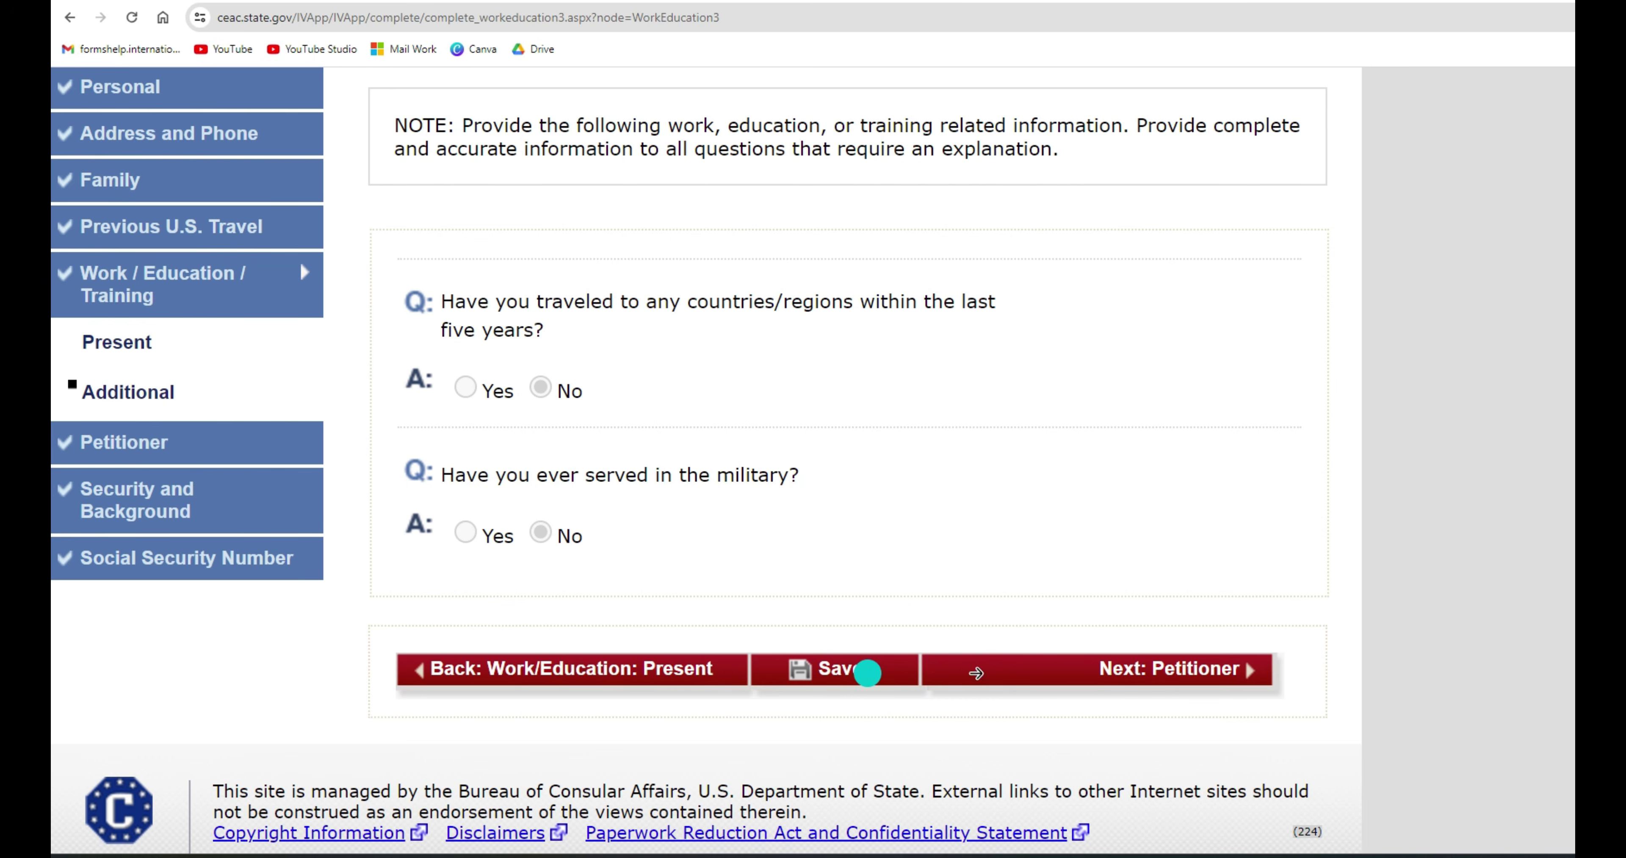
left_click(1047, 673)
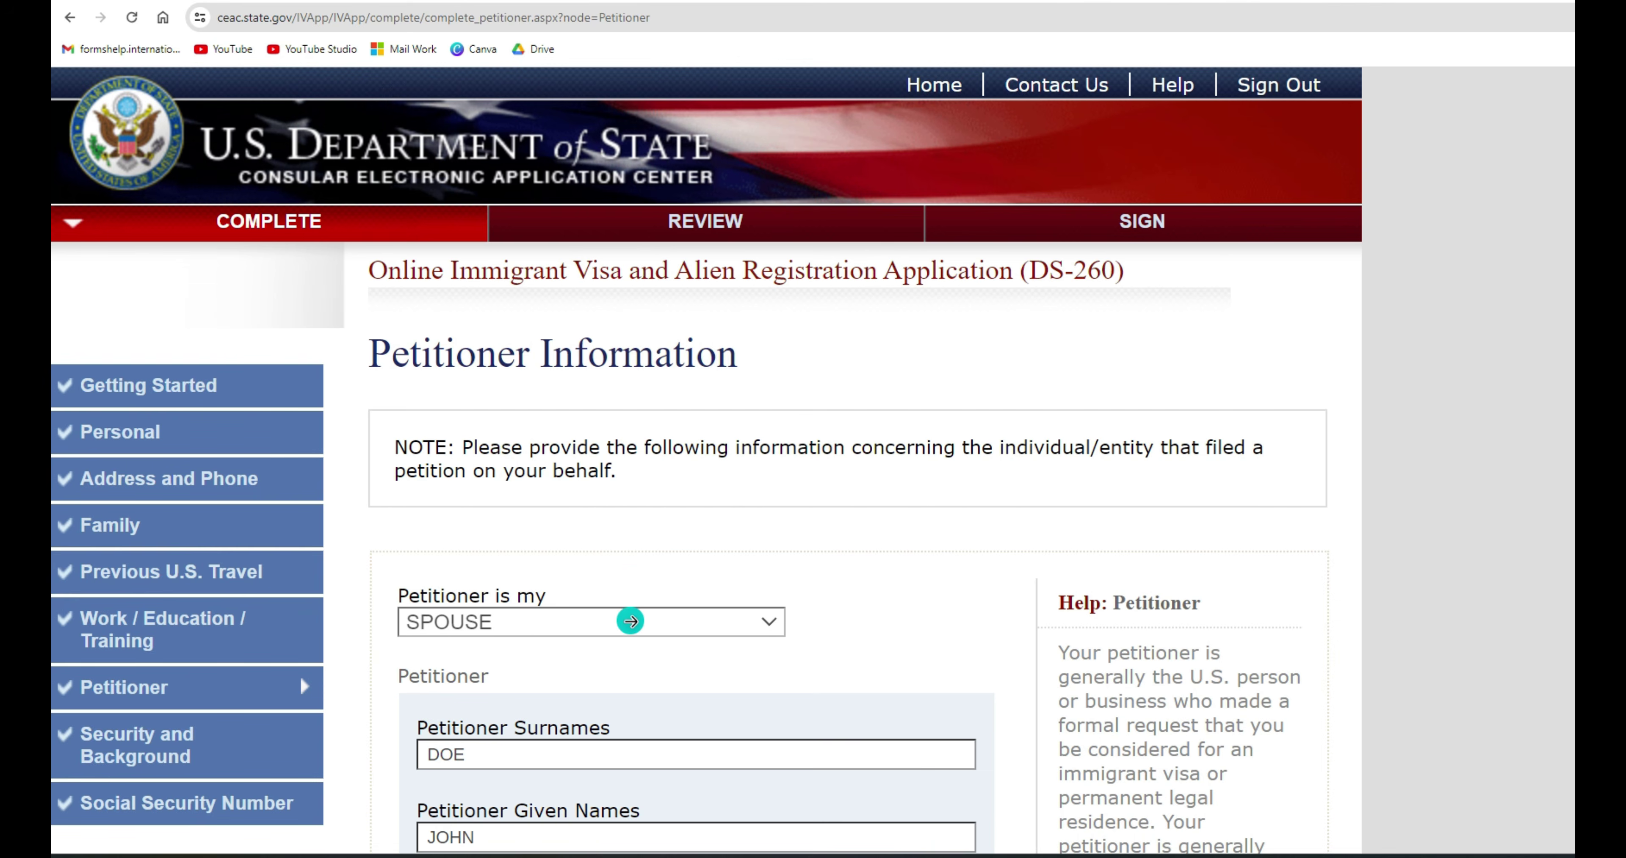
- Review the petitioner's relationship, name, address and contact details, and continue to the Security and Background section
scroll(956, 610, "down", 5)
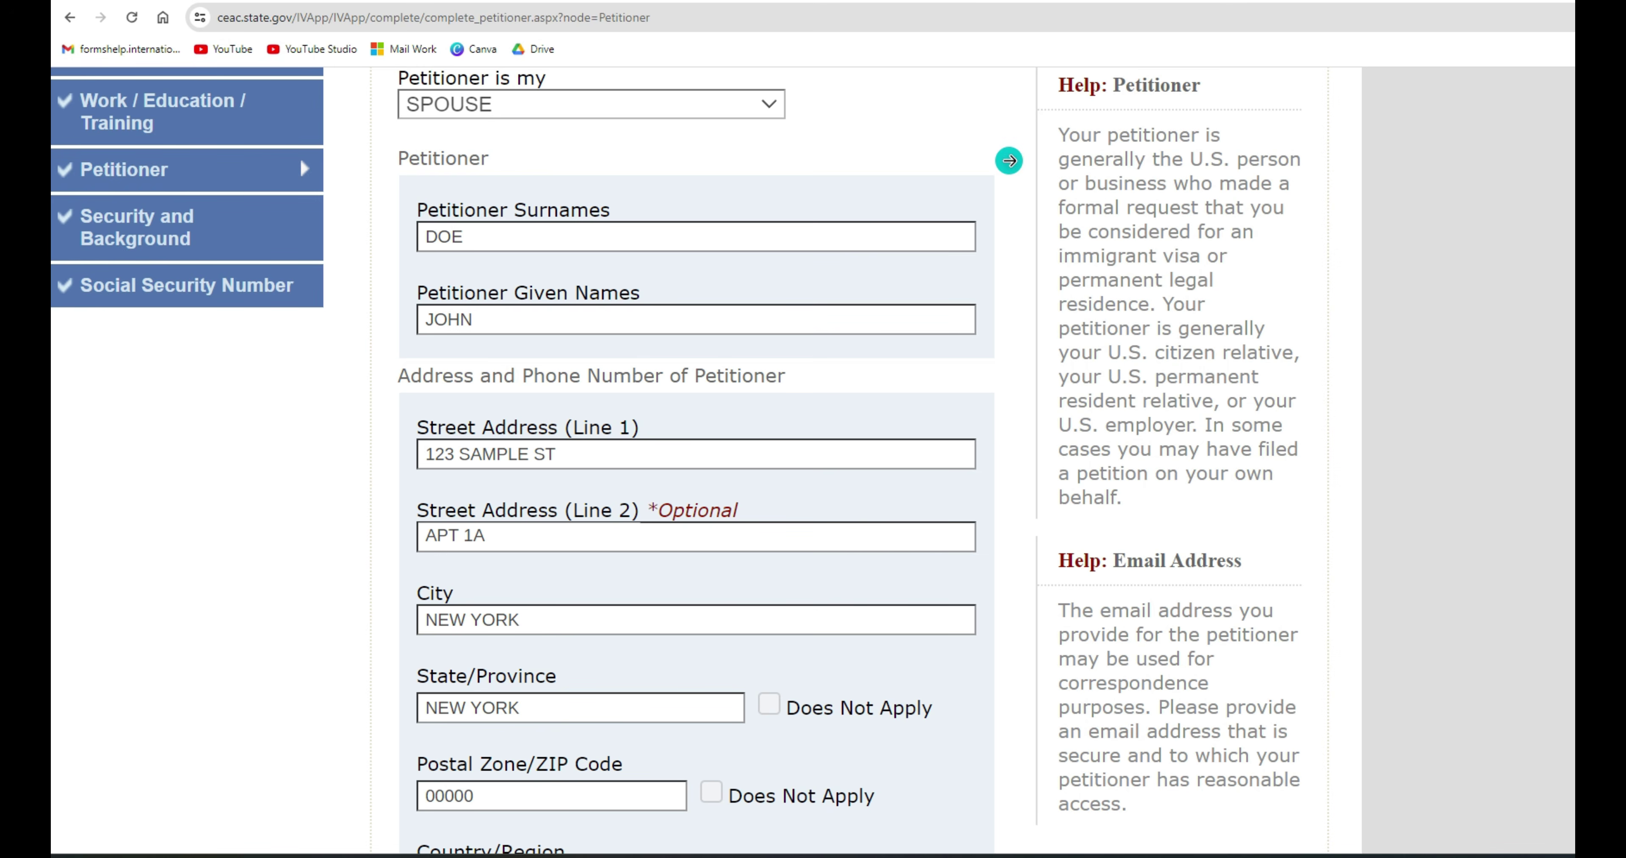
scroll(1017, 130, "down", 6)
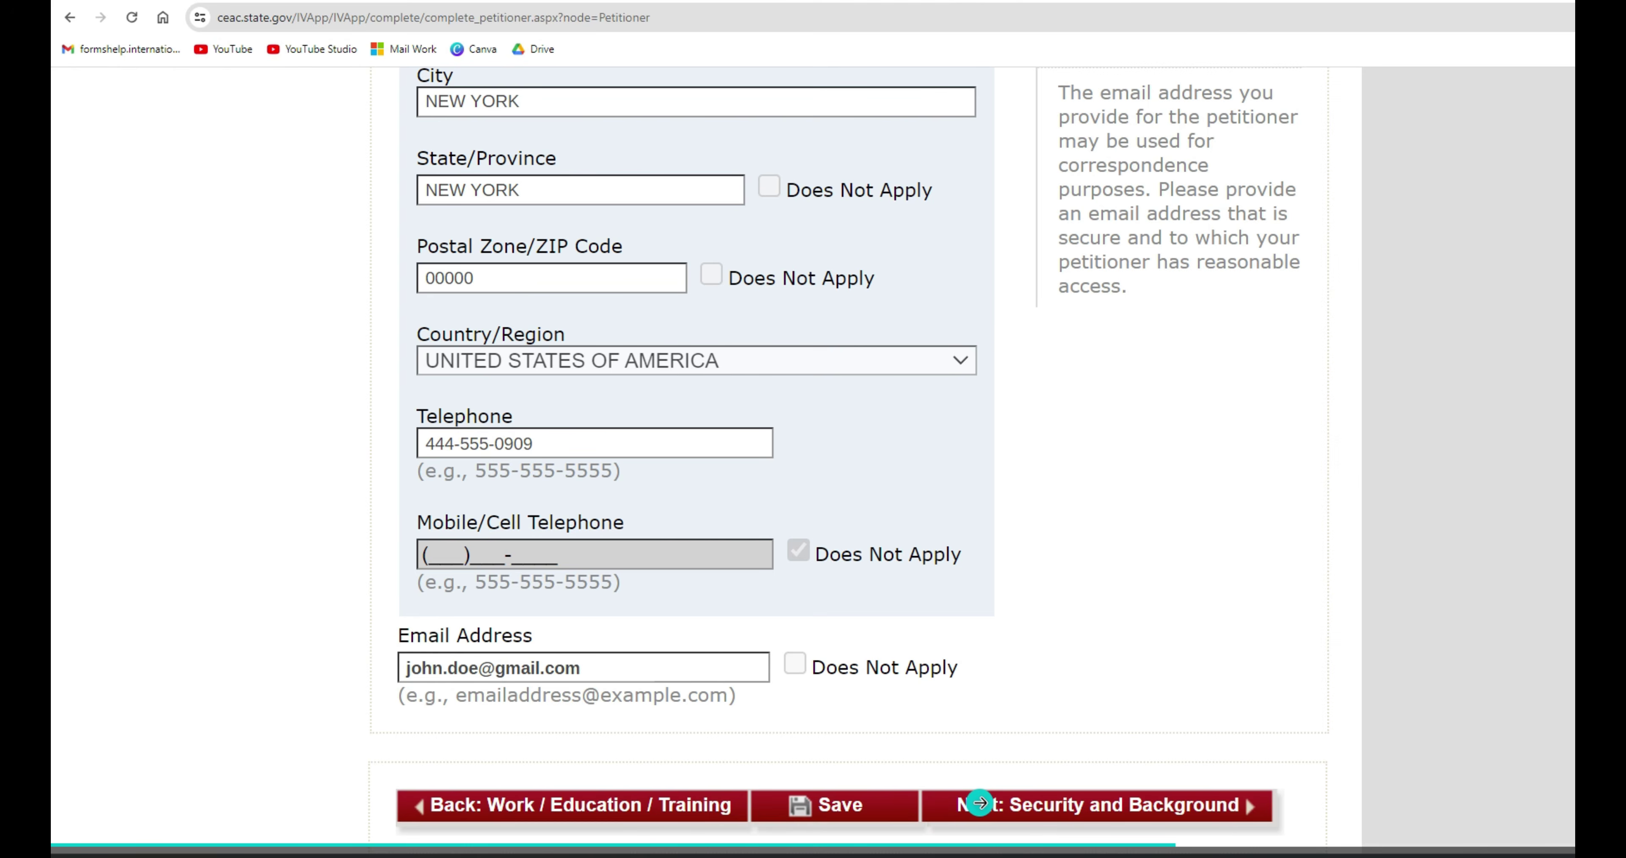
left_click(979, 803)
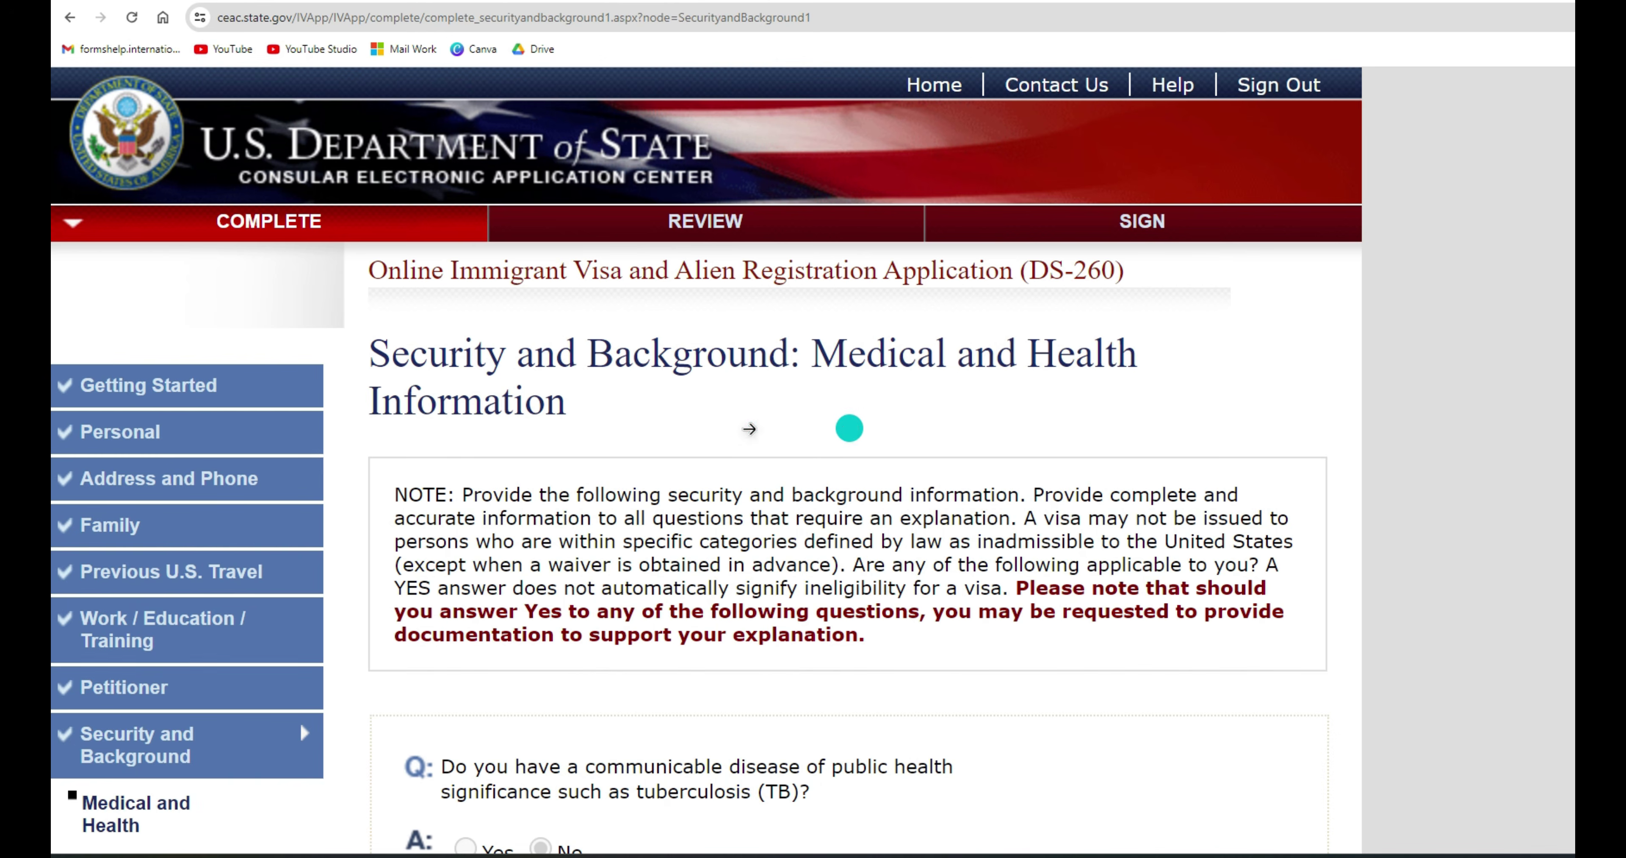
- Examine the list of required vaccinations for immigrant visa applicants on the Travel.State.Gov Vaccinations page
scroll(846, 427, "down", 10)
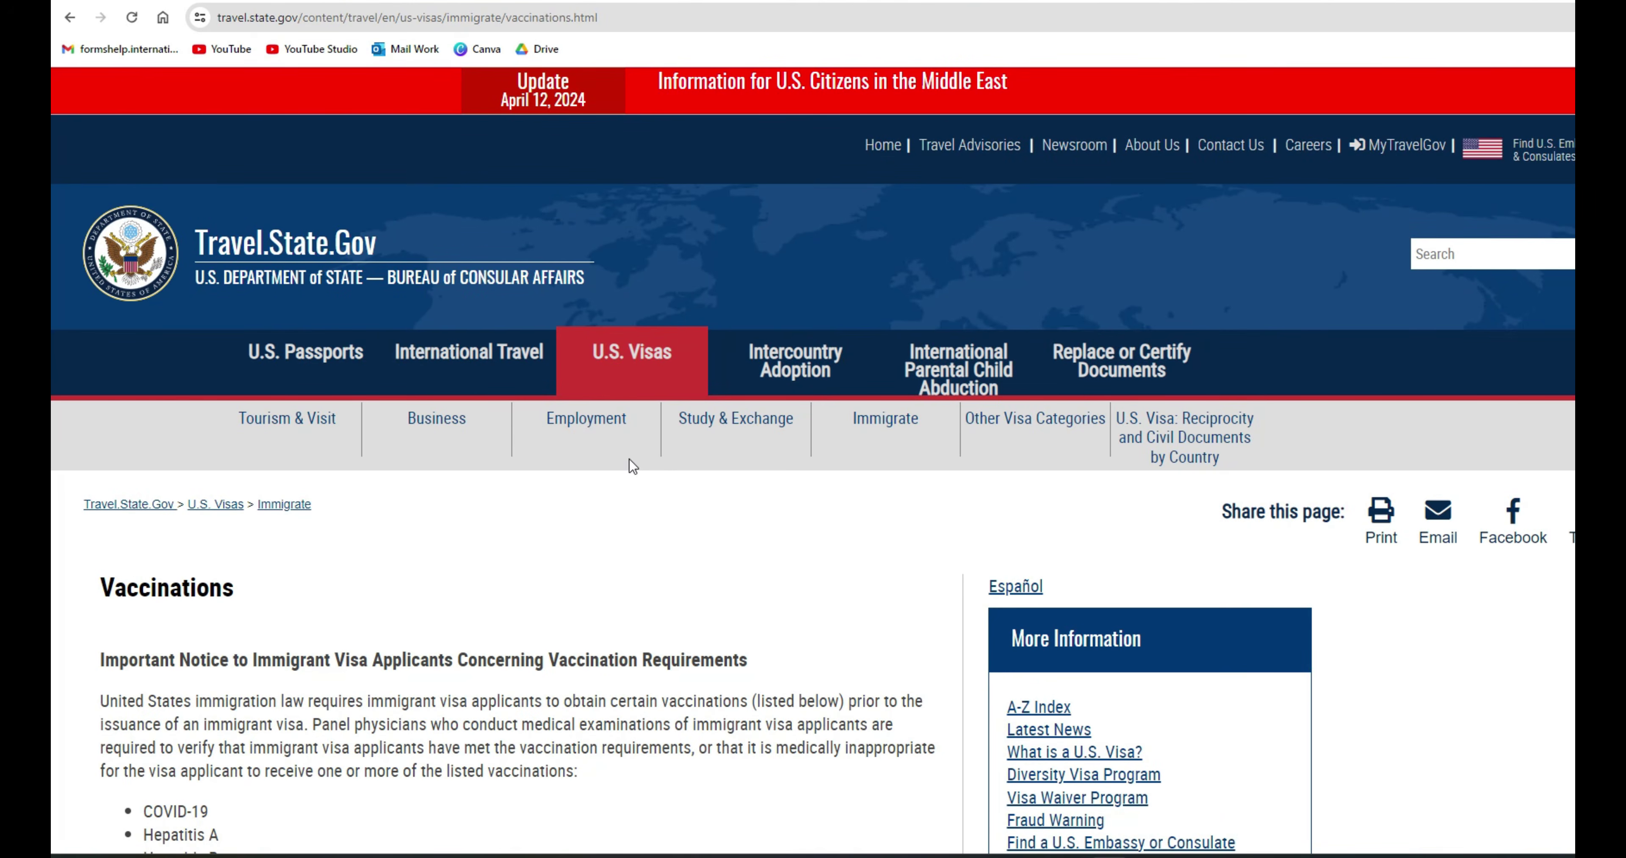
scroll(630, 460, "down", 5)
scroll(629, 459, "down", 2)
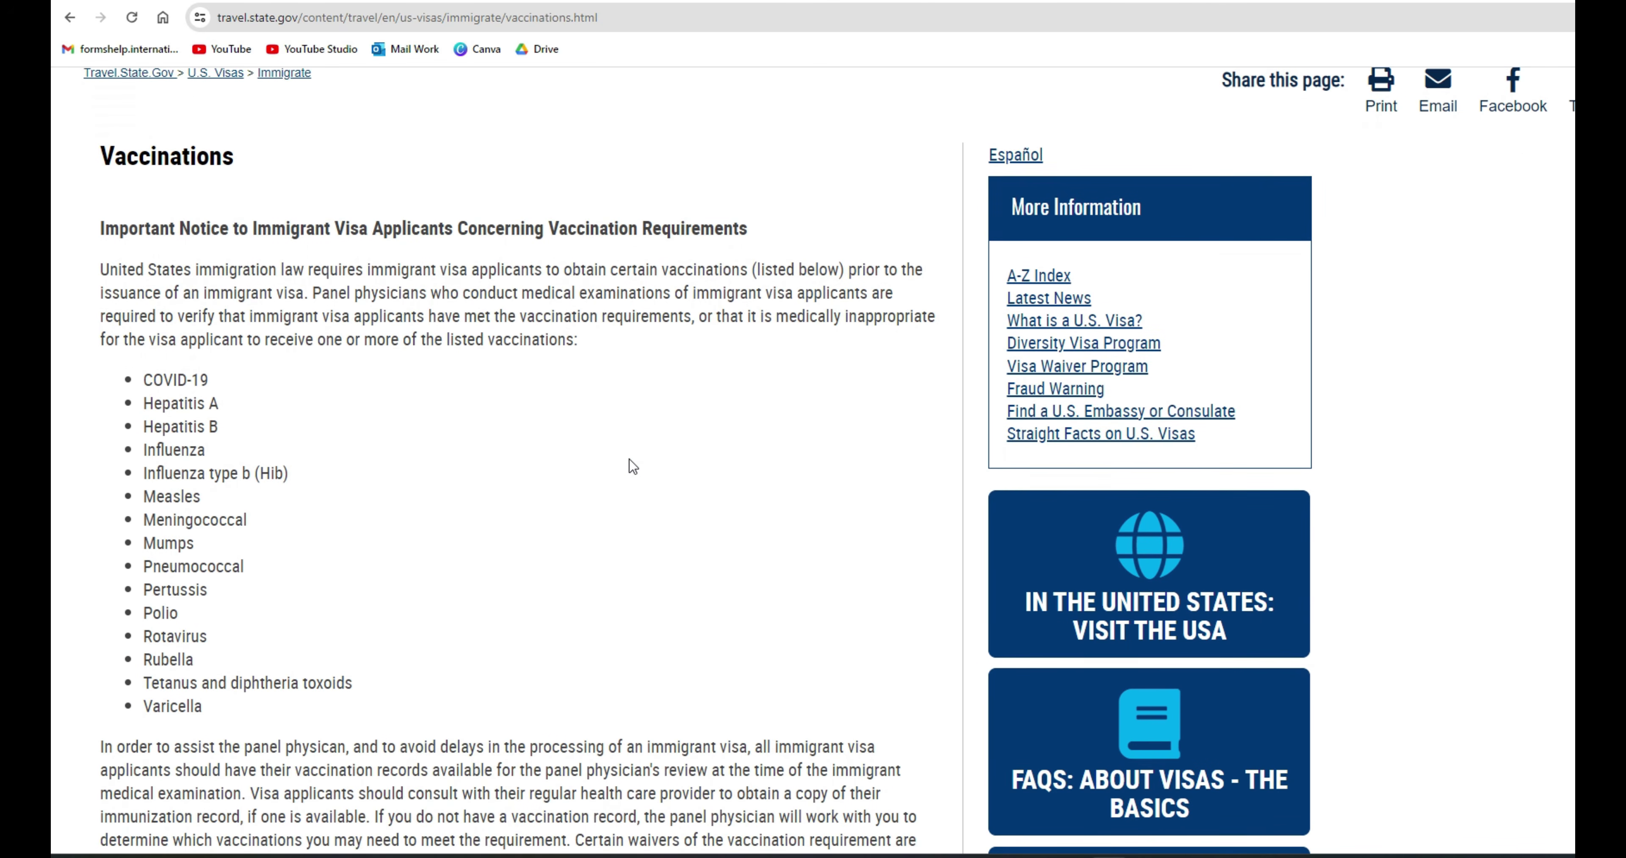
scroll(631, 460, "down", 4)
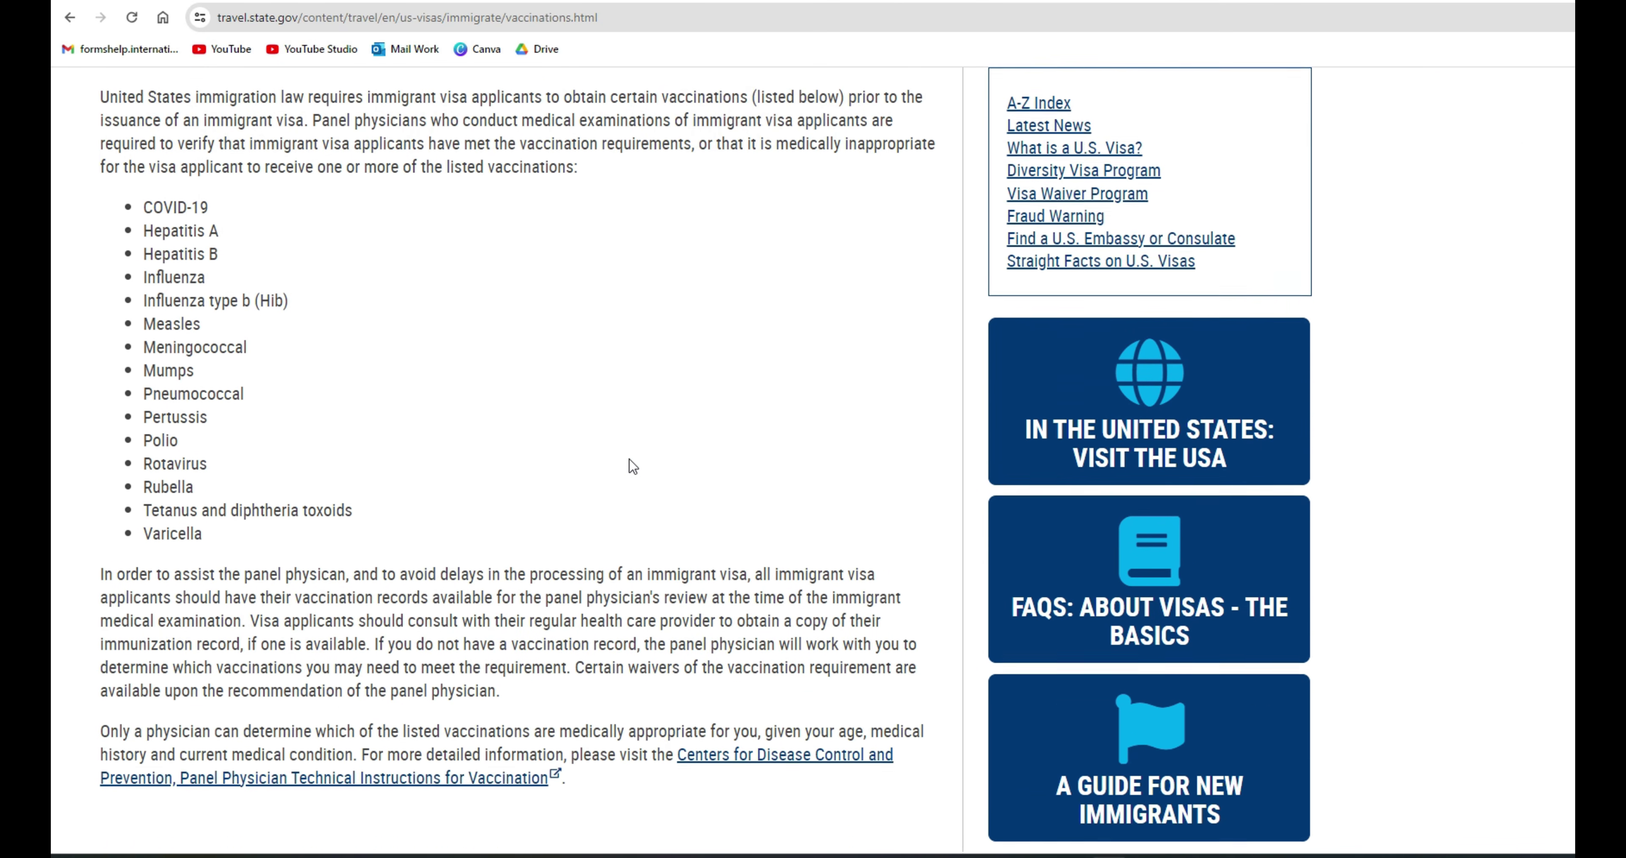
scroll(630, 459, "up", 4)
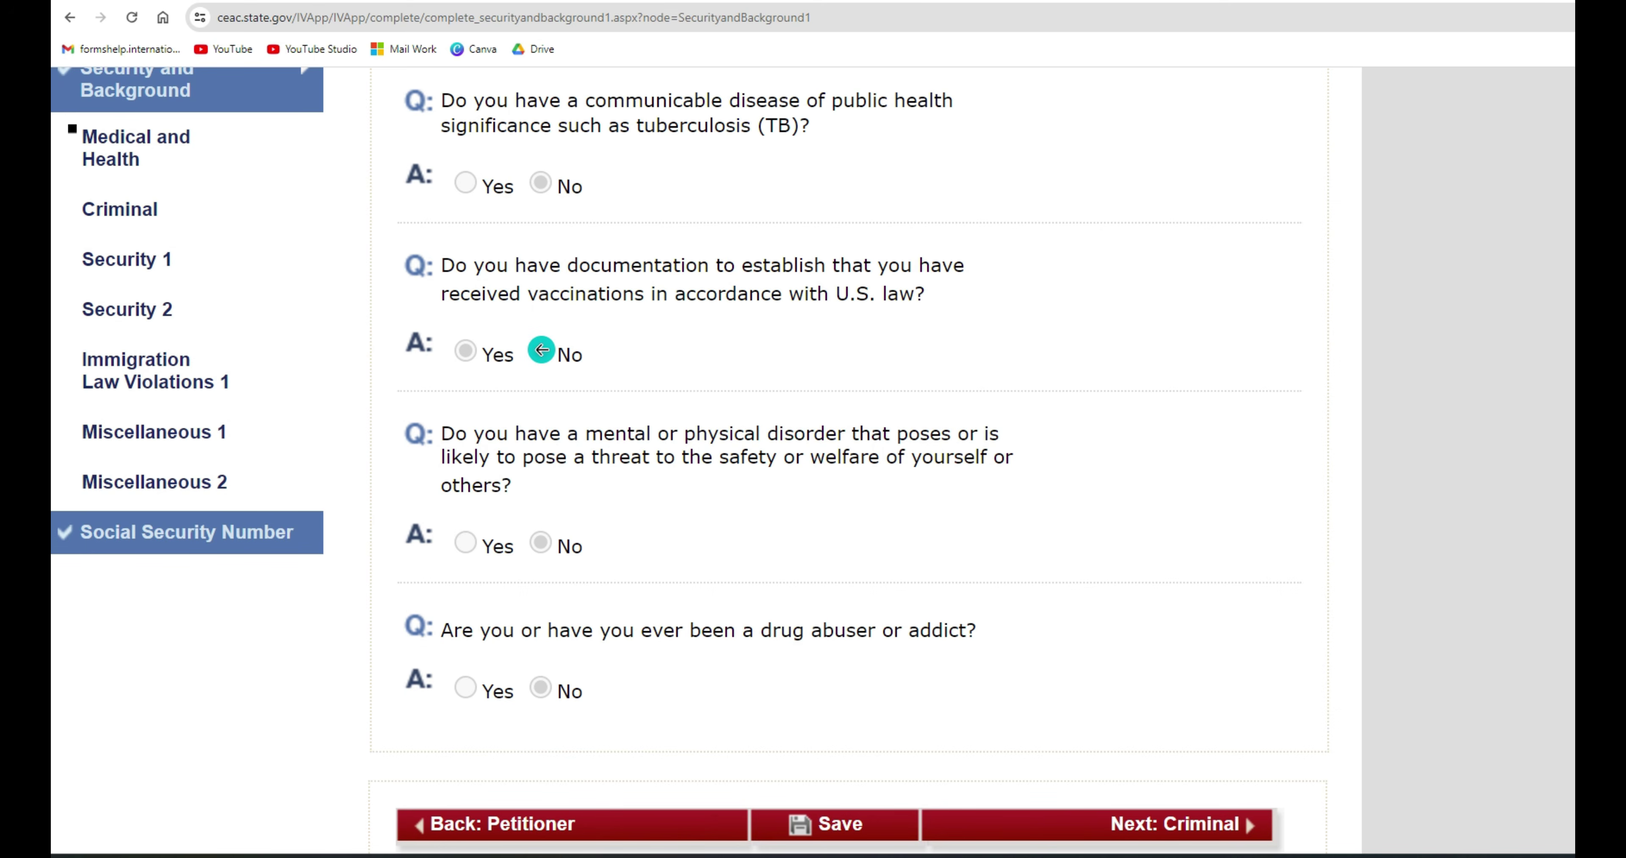
- Answer No to having vaccination documentation, explaining that records are not available and all necessary vaccinations will be received during the pre-interview medical examination
left_click(540, 351)
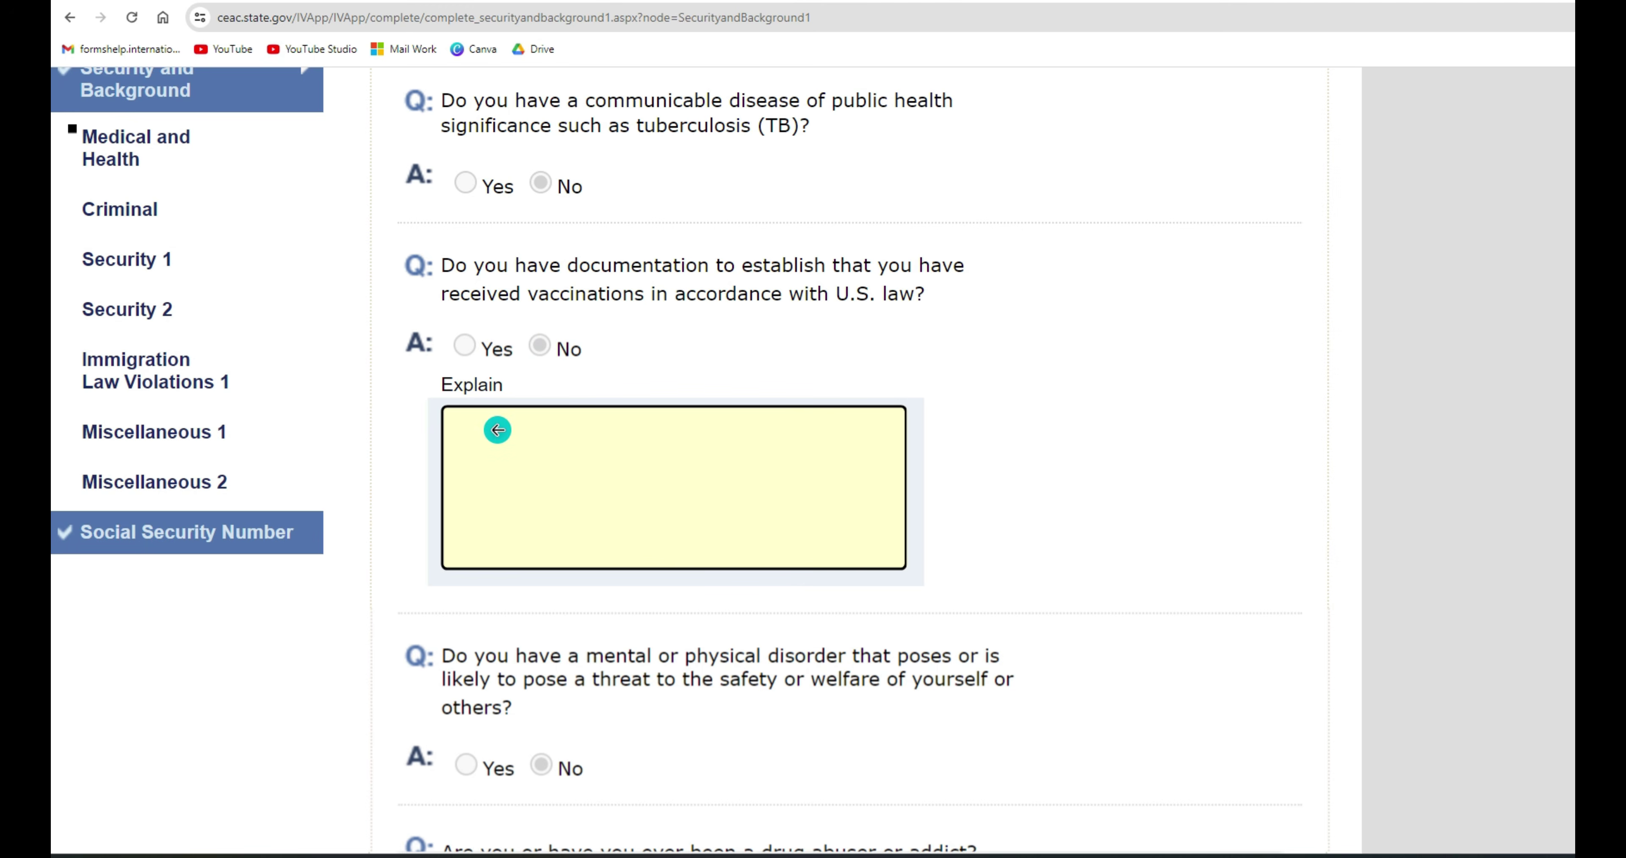
left_click(497, 429)
type("Records of vaccinations are not available. Applicant will receive all necessary vaccinations during the pre-interview medical examination.")
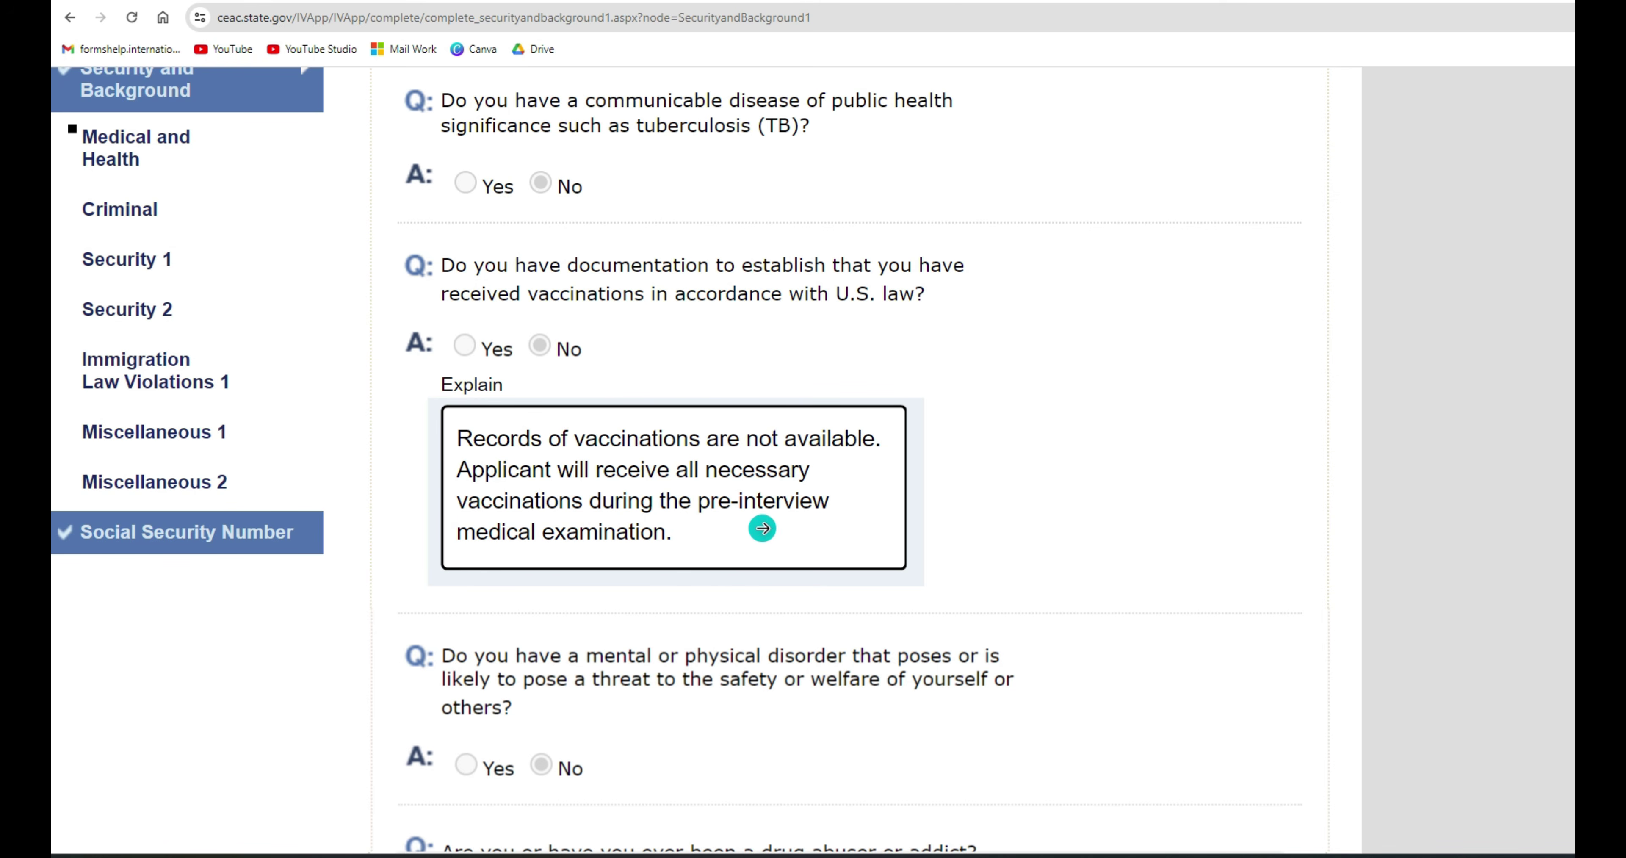
- Answer Yes to having vaccination documentation, save the Medical and Health page and continue to Criminal Information
left_click(466, 346)
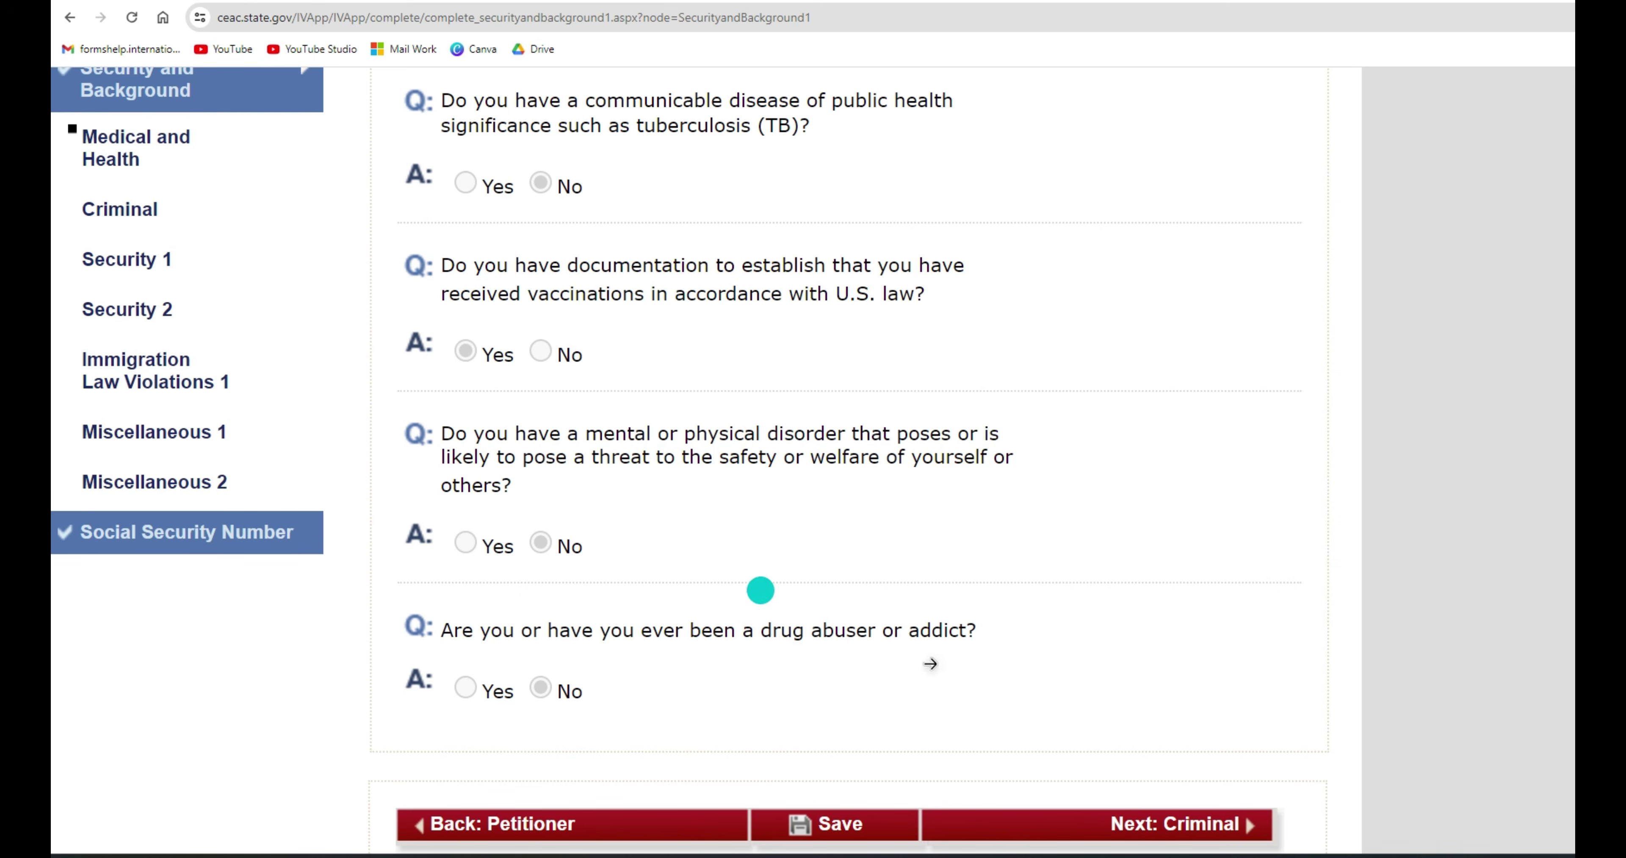
left_click(855, 823)
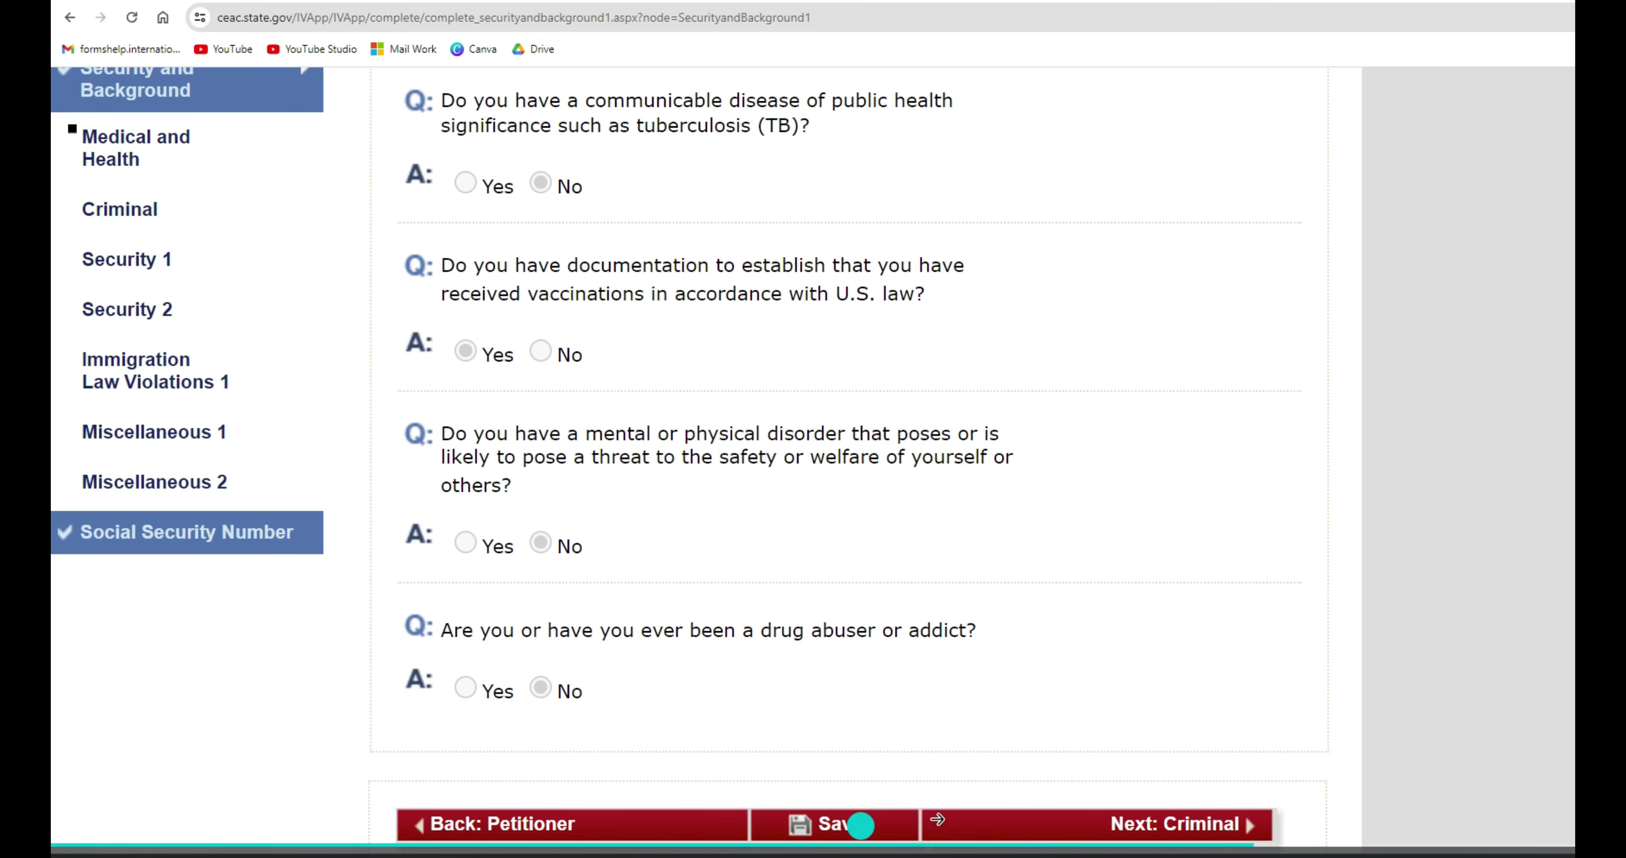
left_click(1060, 822)
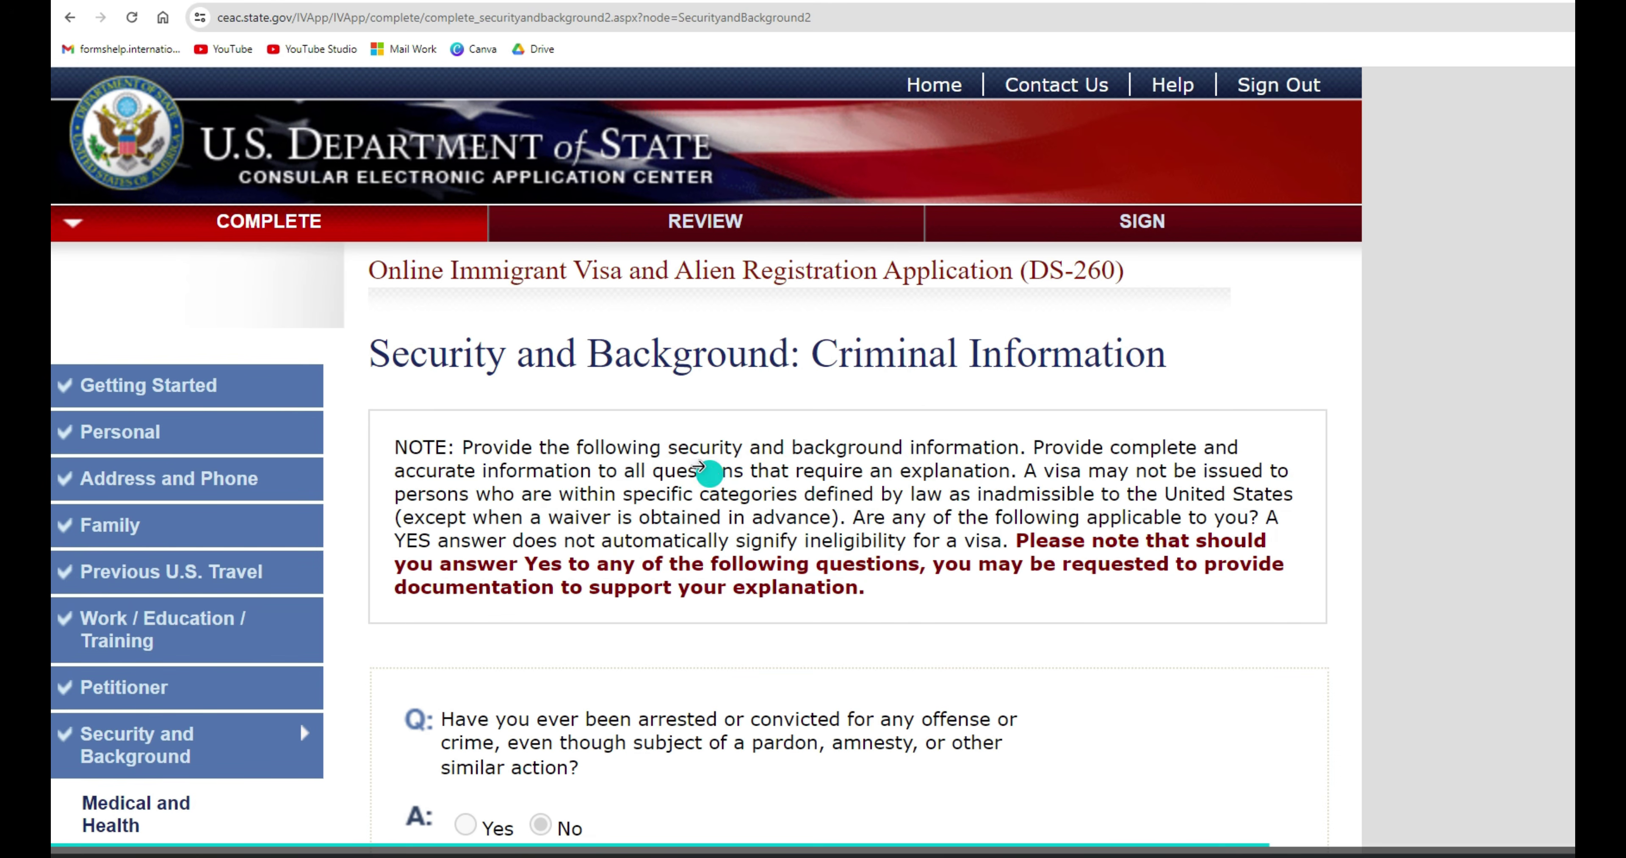
- Review all the Criminal Information questions and their answers
scroll(657, 429, "down", 5)
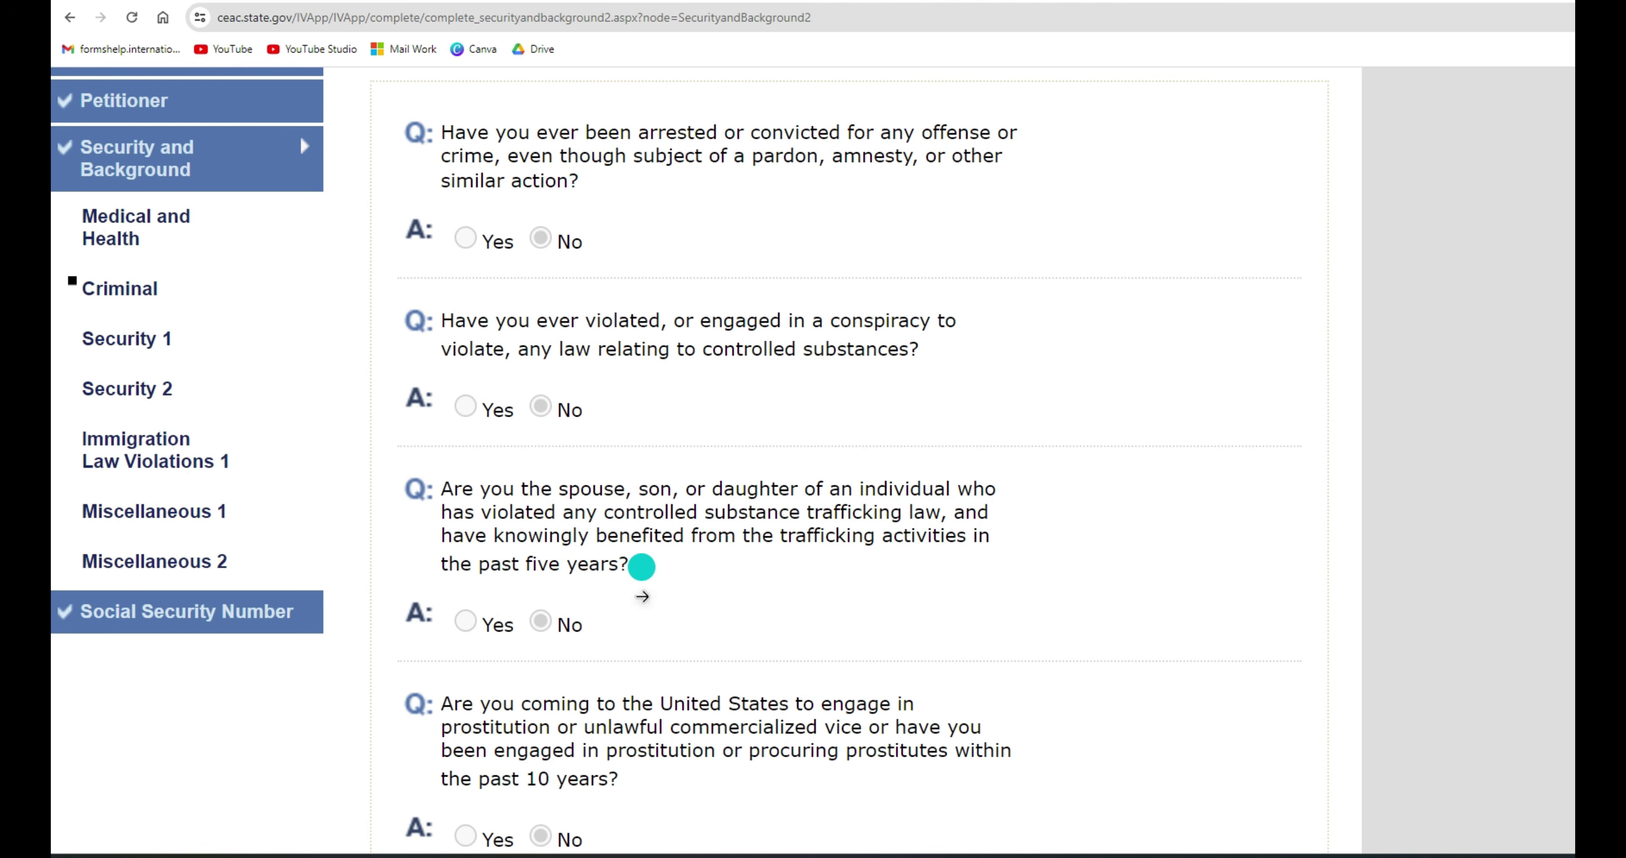
scroll(646, 559, "down", 6)
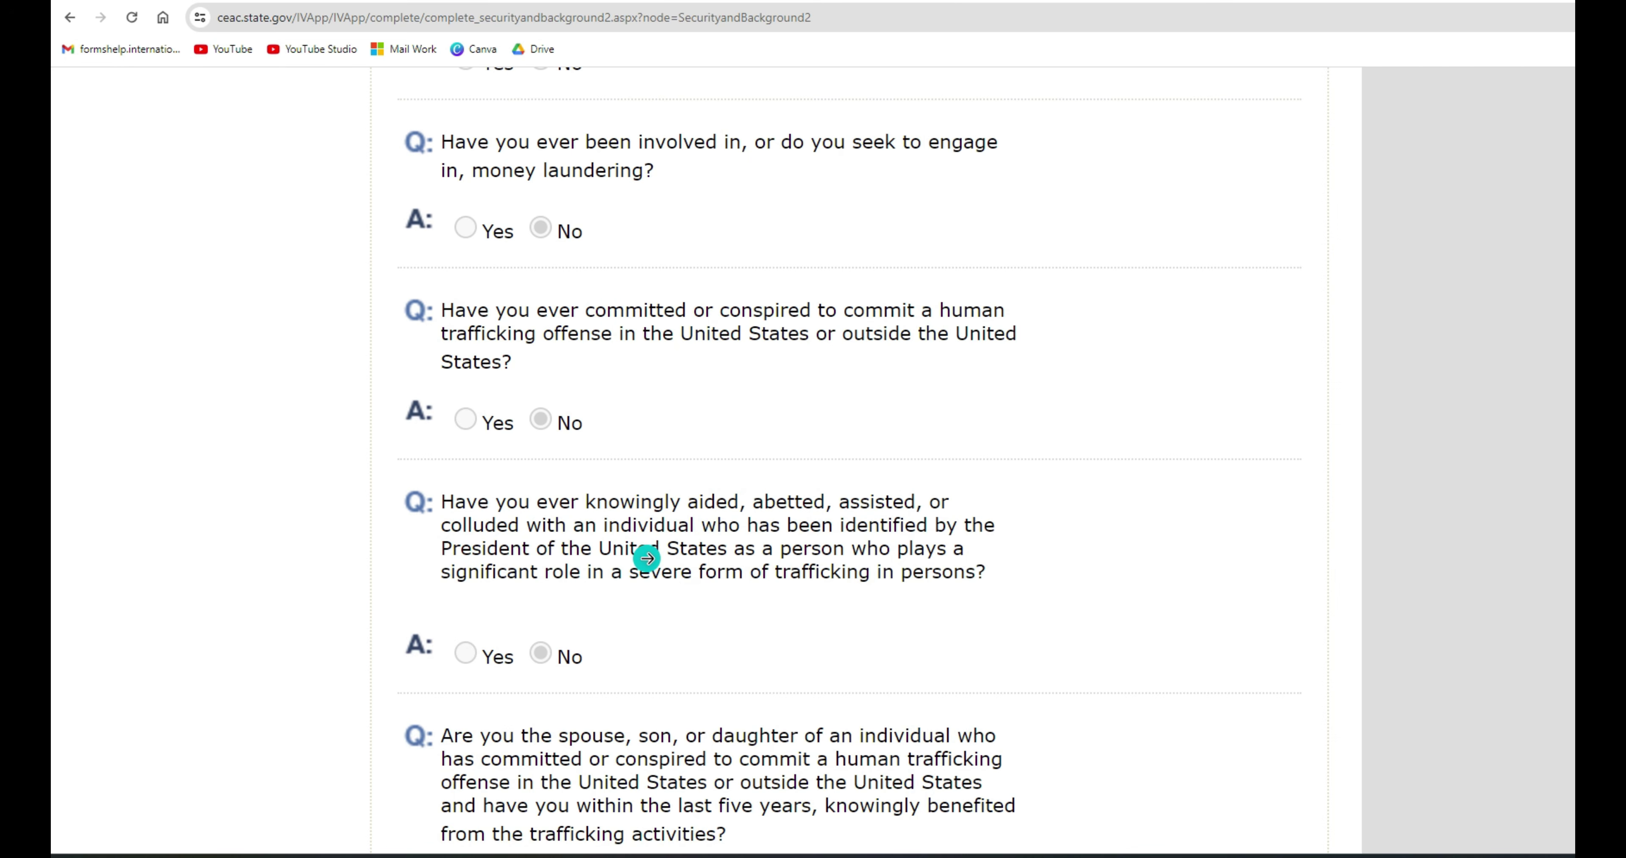
scroll(666, 528, "down", 4)
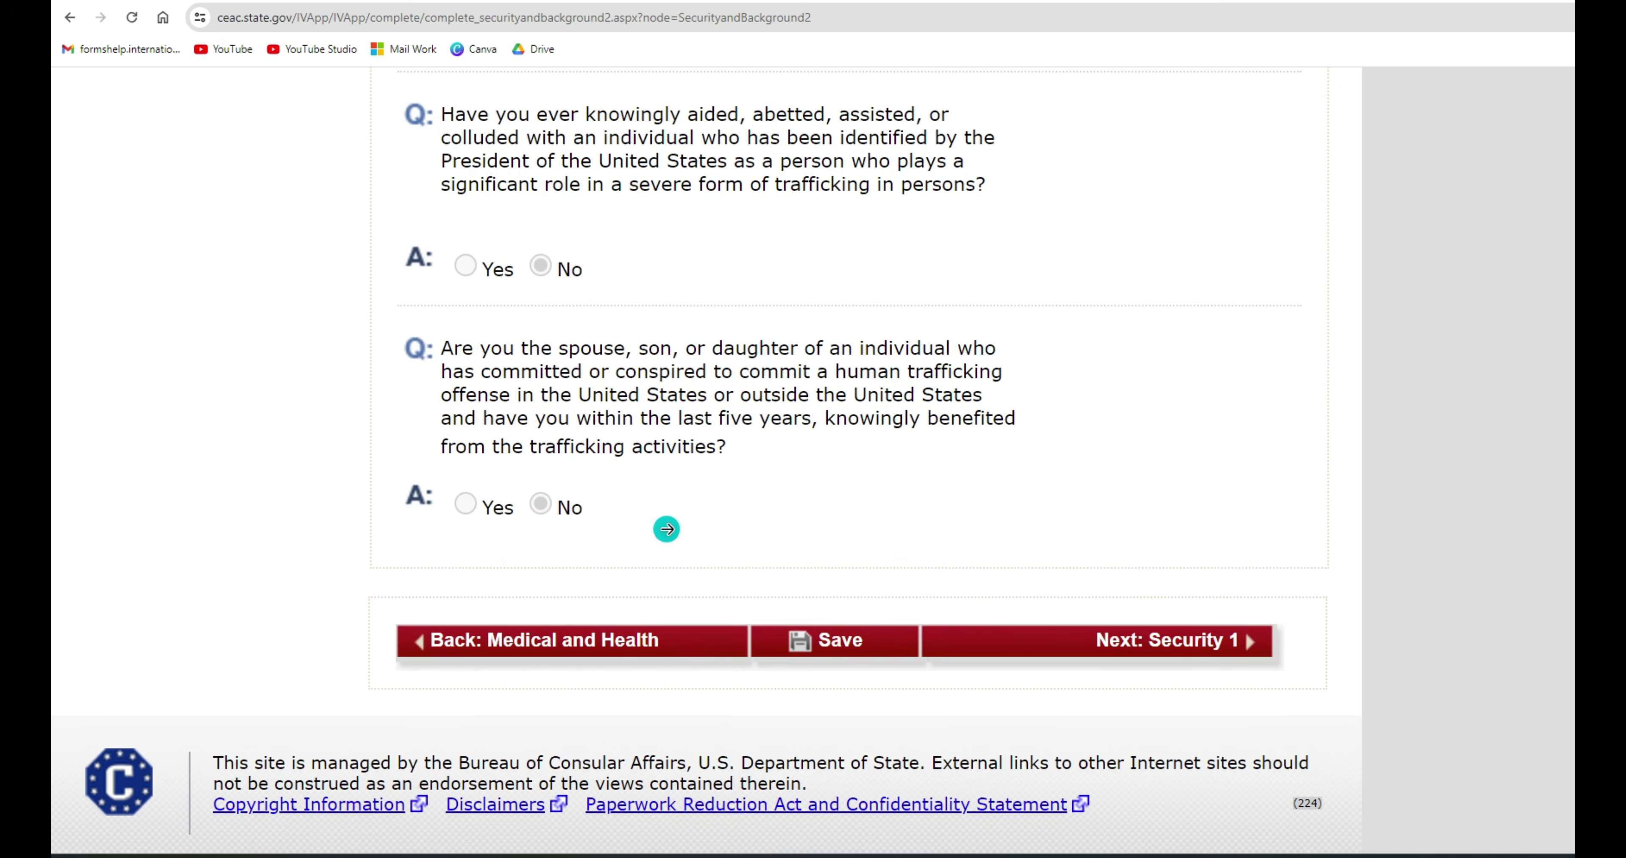
scroll(1038, 401, "up", 15)
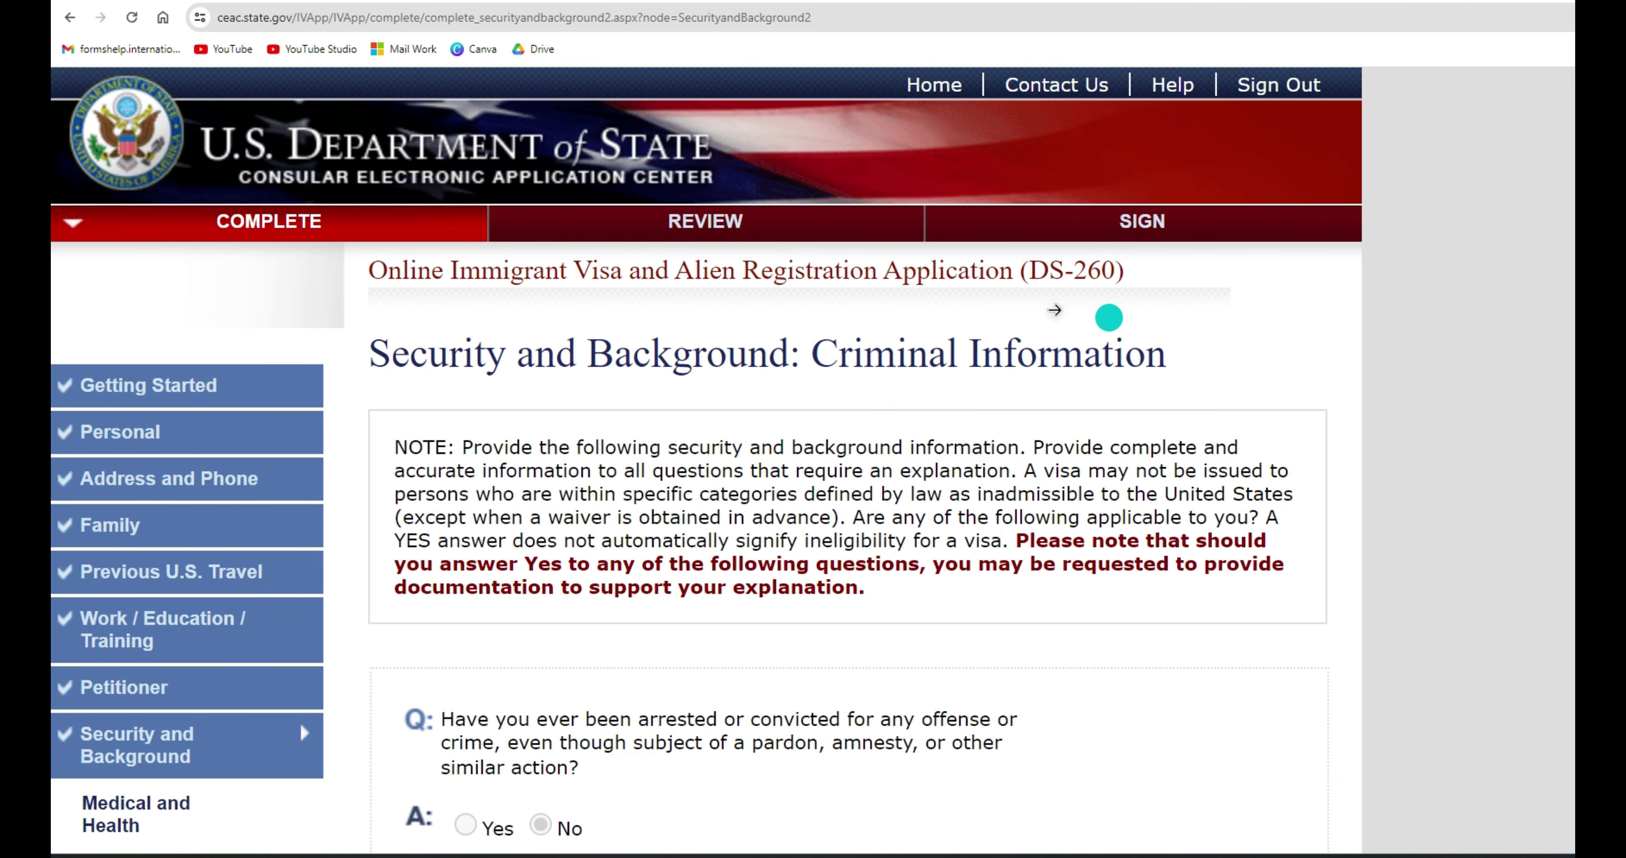
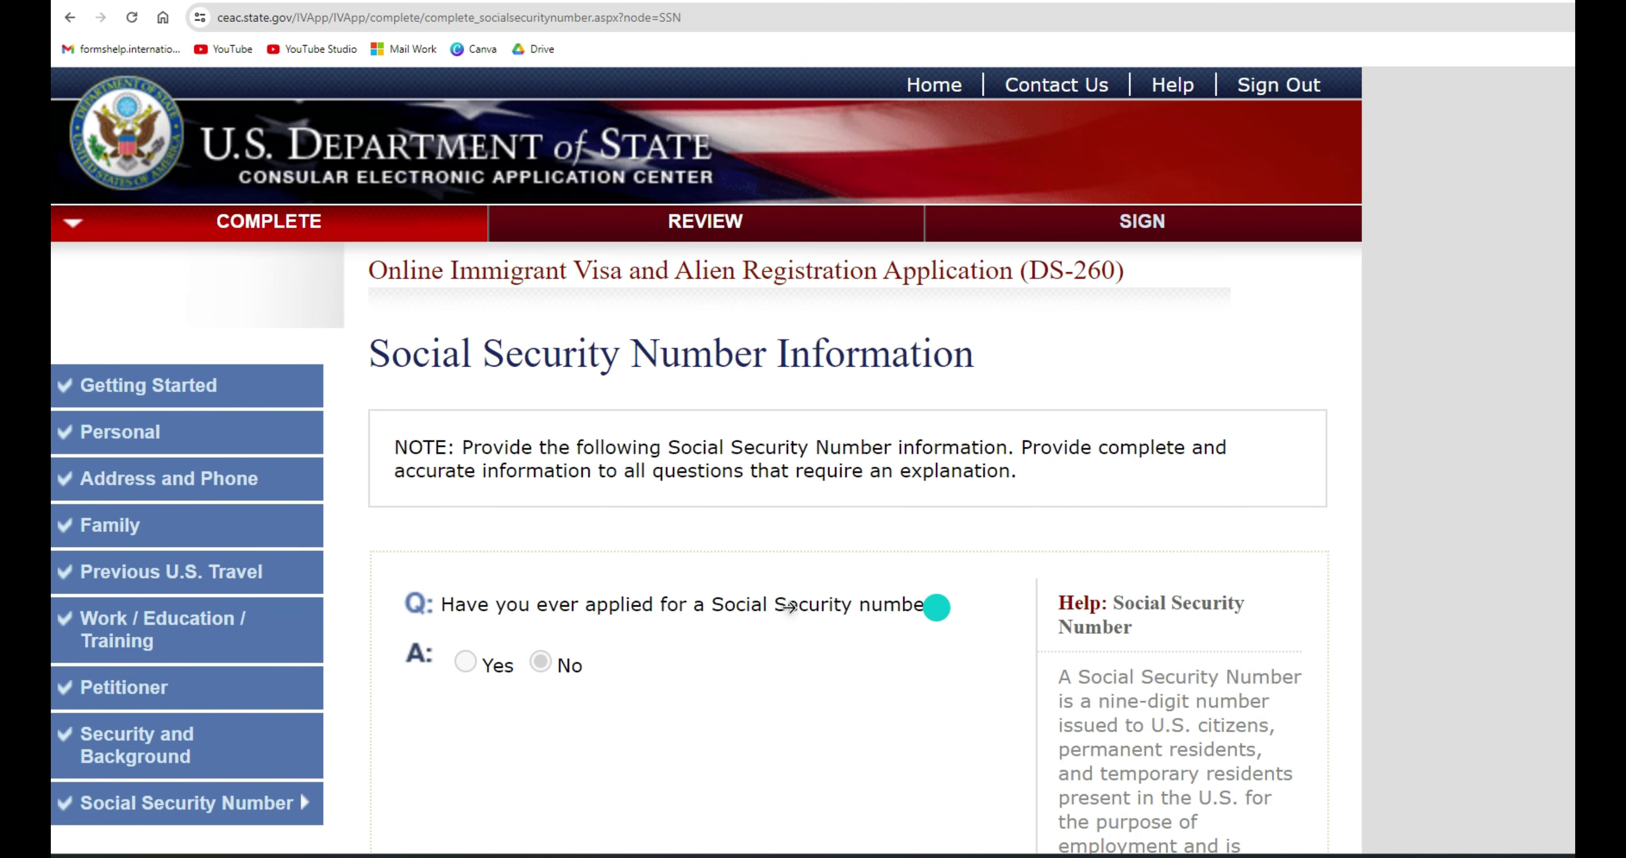
- Check the Social Security number application and disclosure consent answers, and continue to the Review stage
scroll(569, 601, "down", 5)
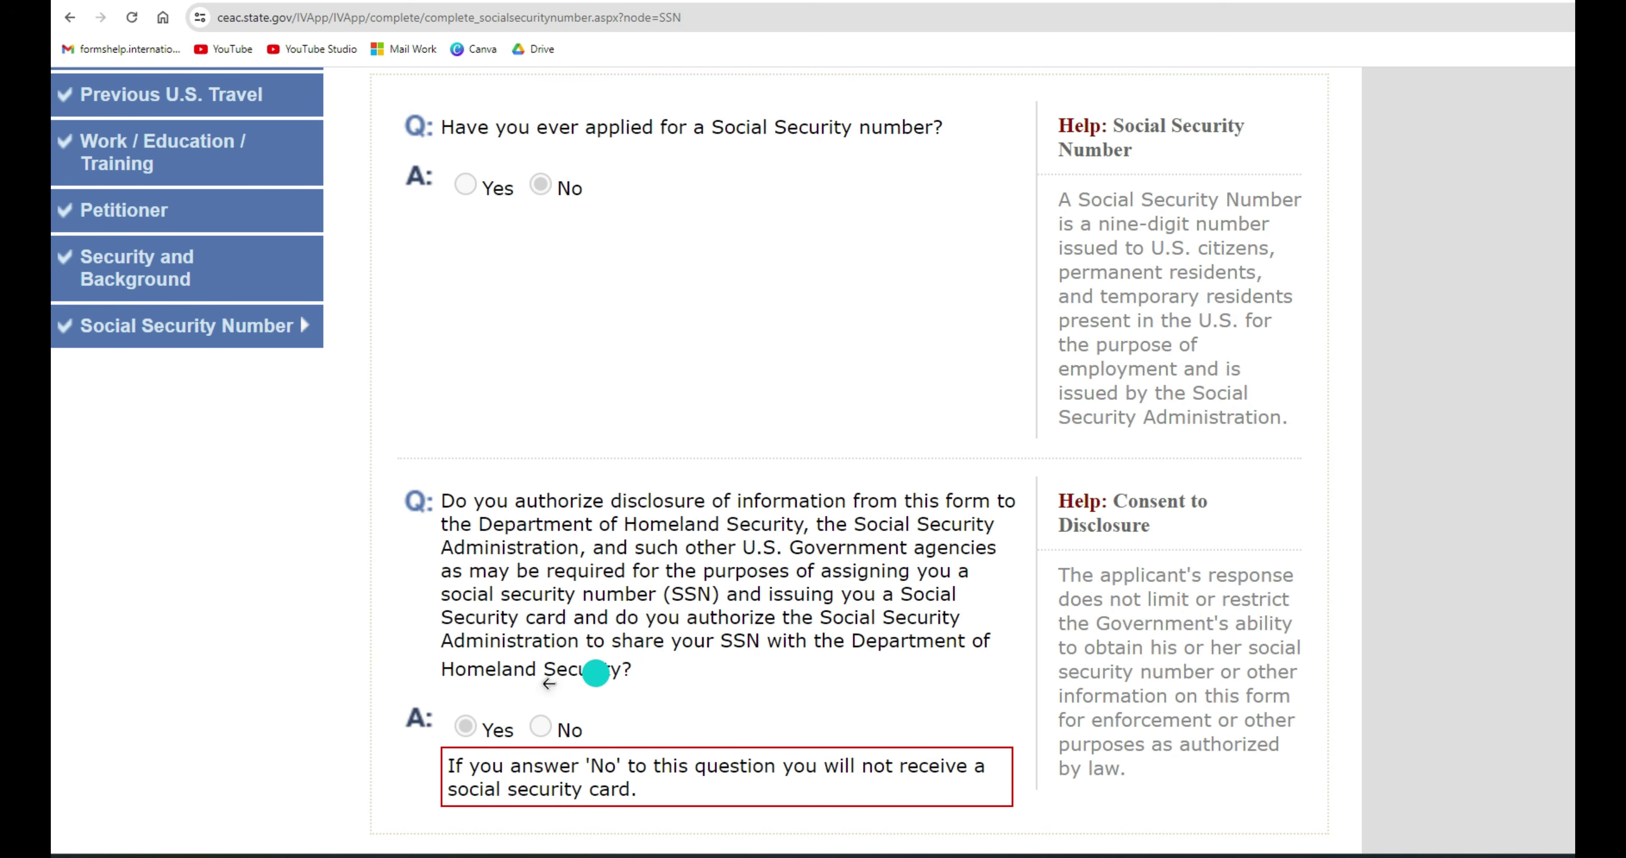
scroll(654, 497, "down", 4)
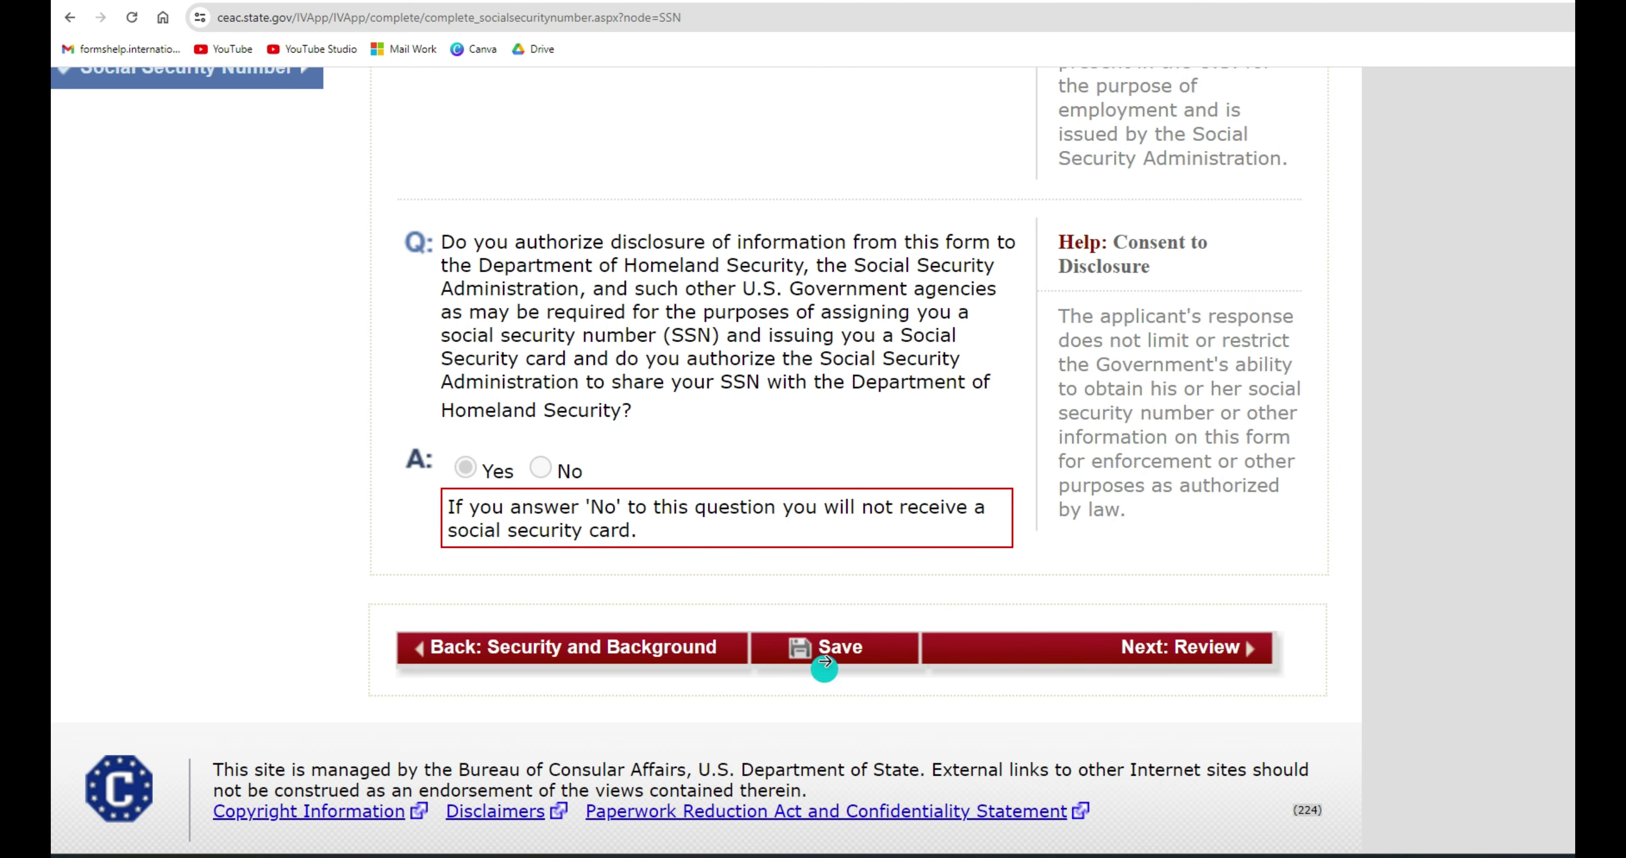
left_click(1054, 656)
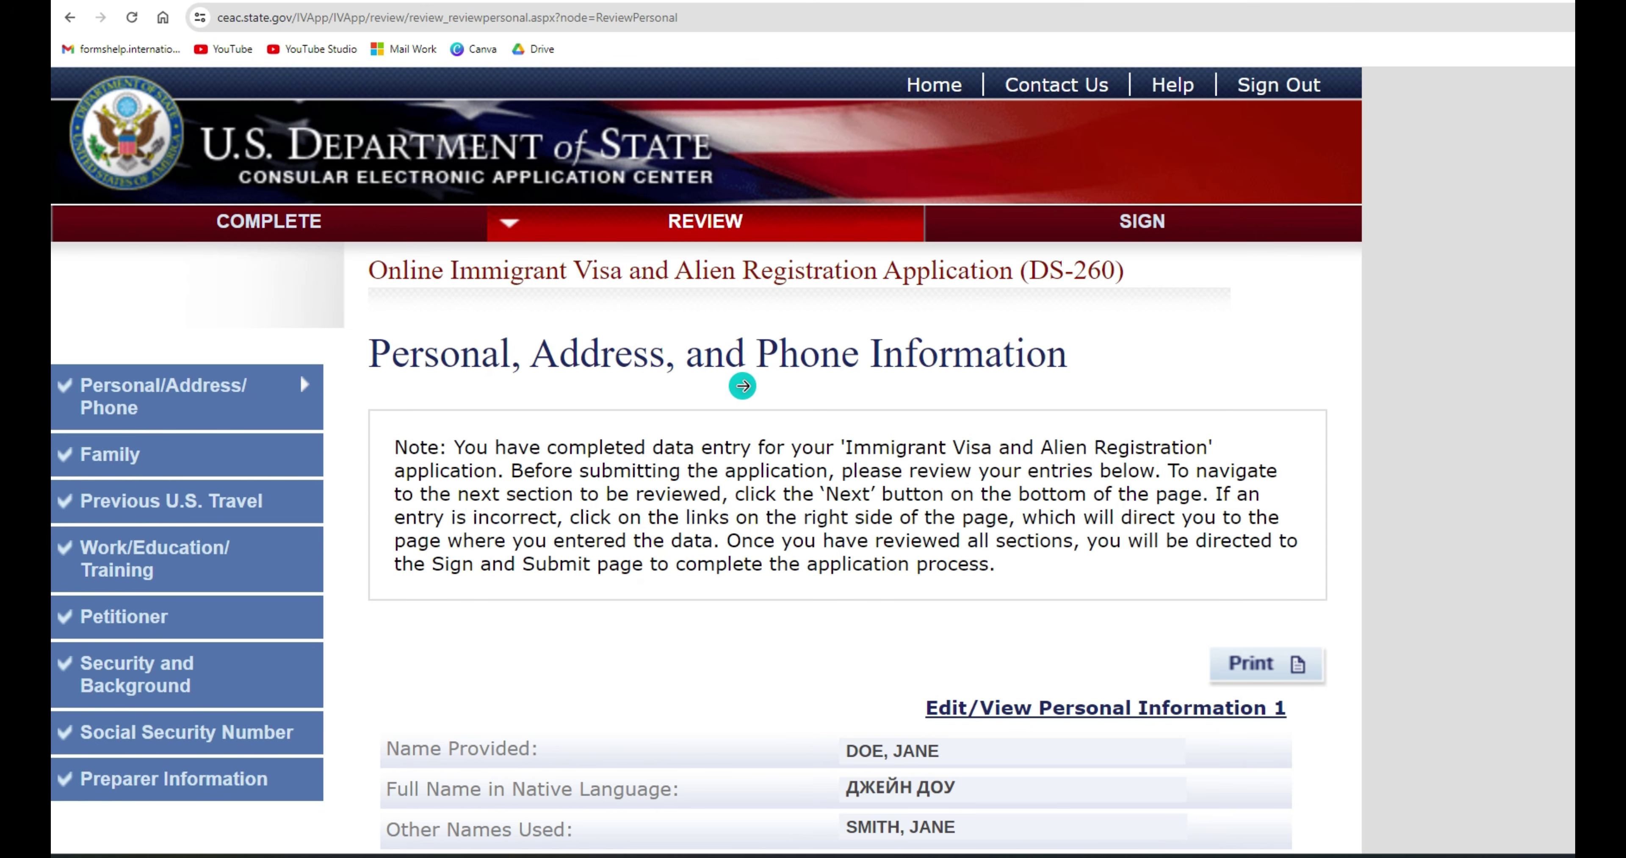
- Review the personal, passport and address entries, and electronically sign and submit the application
scroll(743, 386, "down", 10)
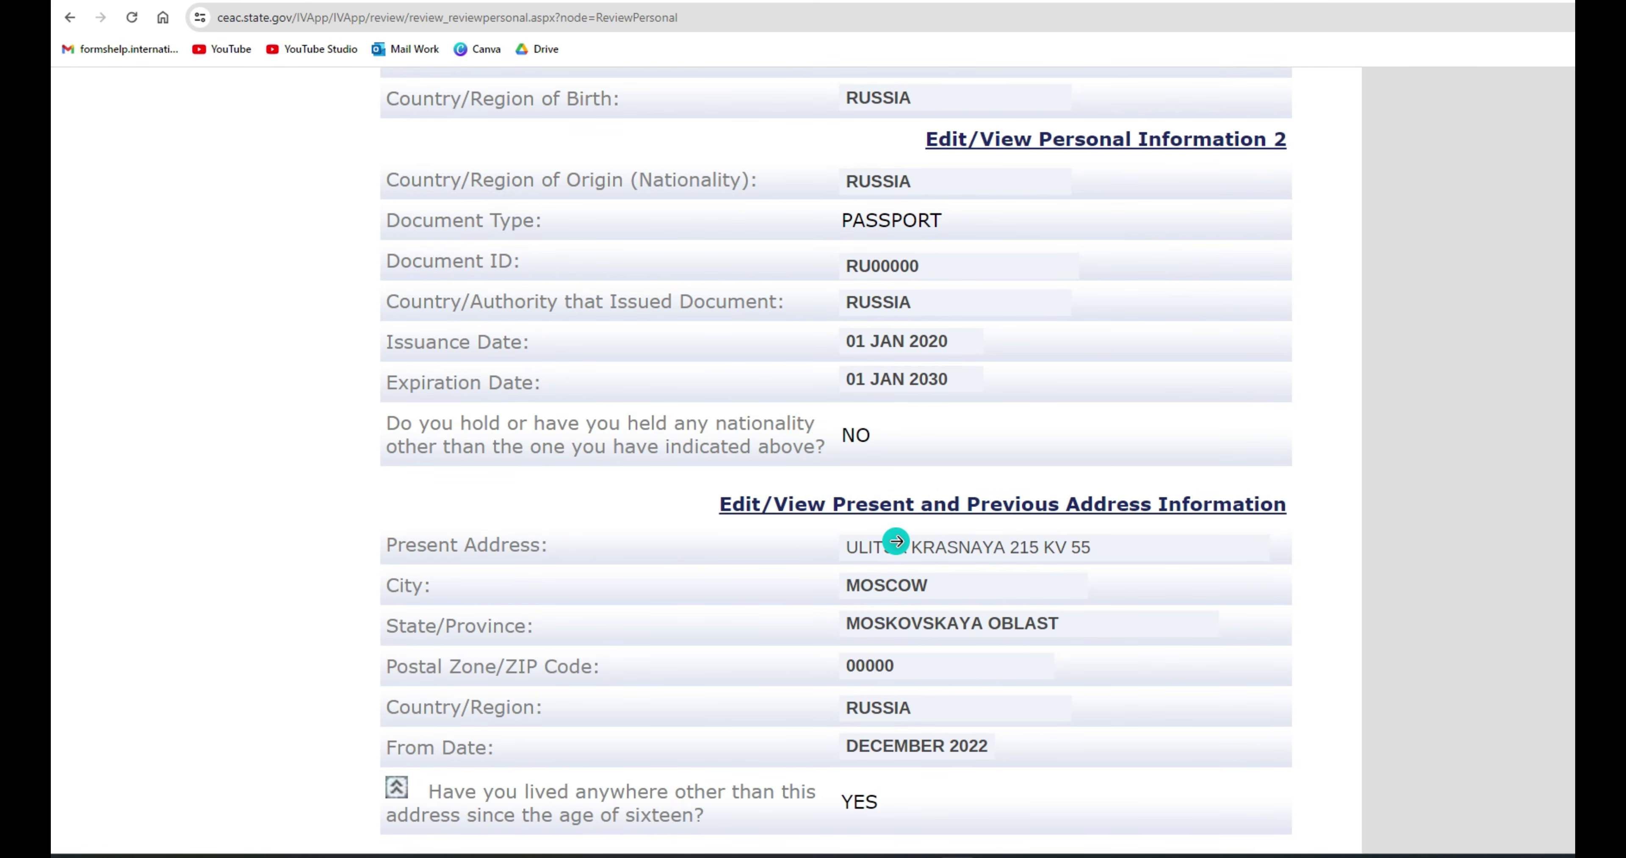
scroll(896, 541, "down", 10)
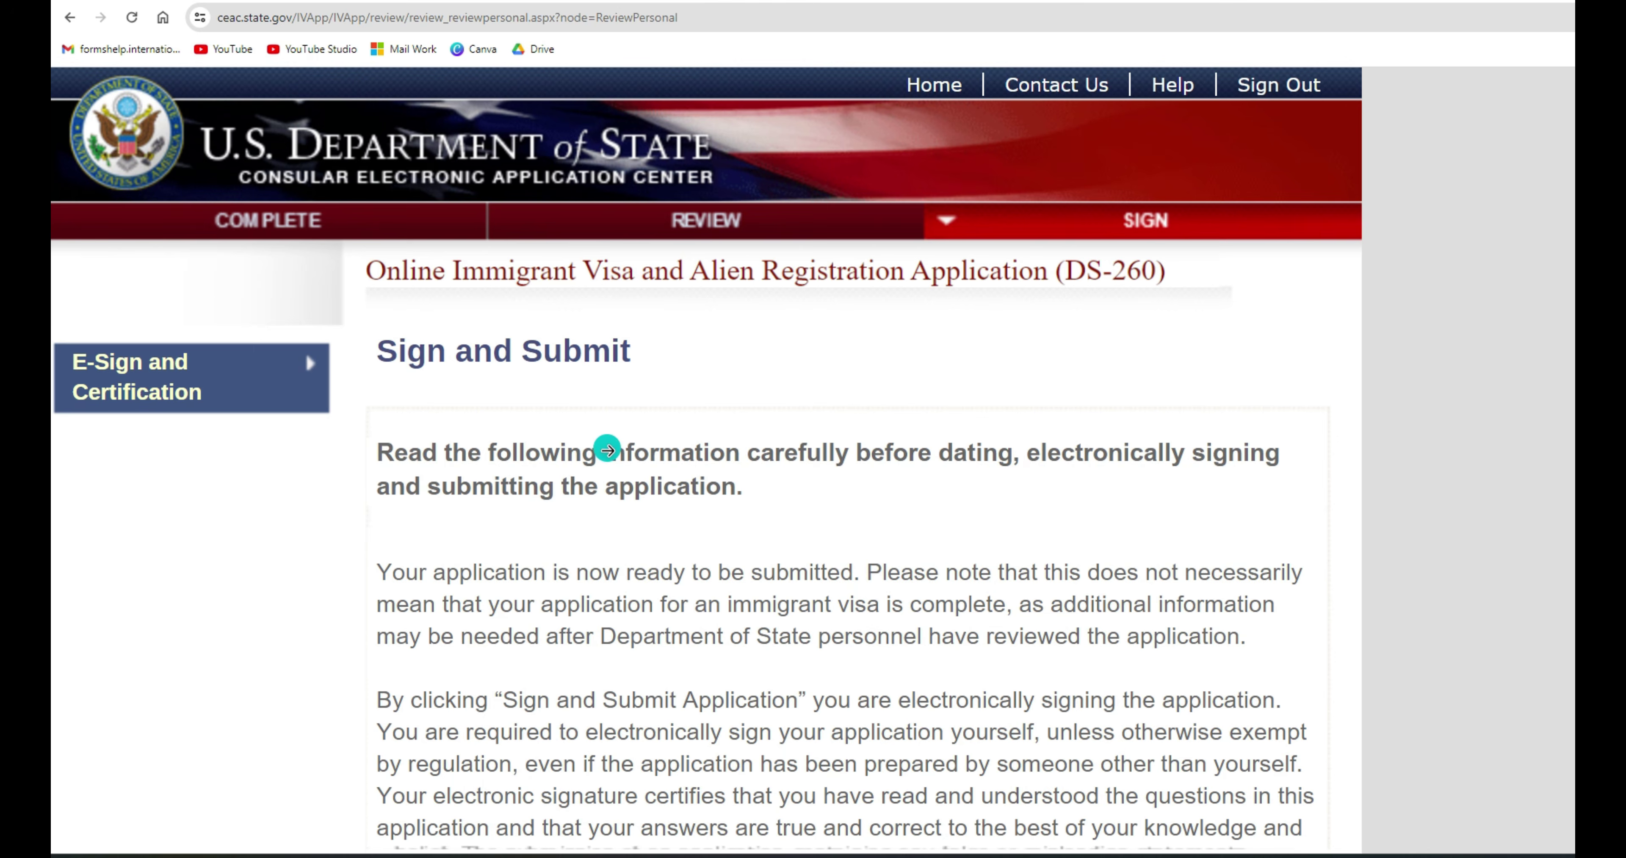
scroll(607, 452, "down", 15)
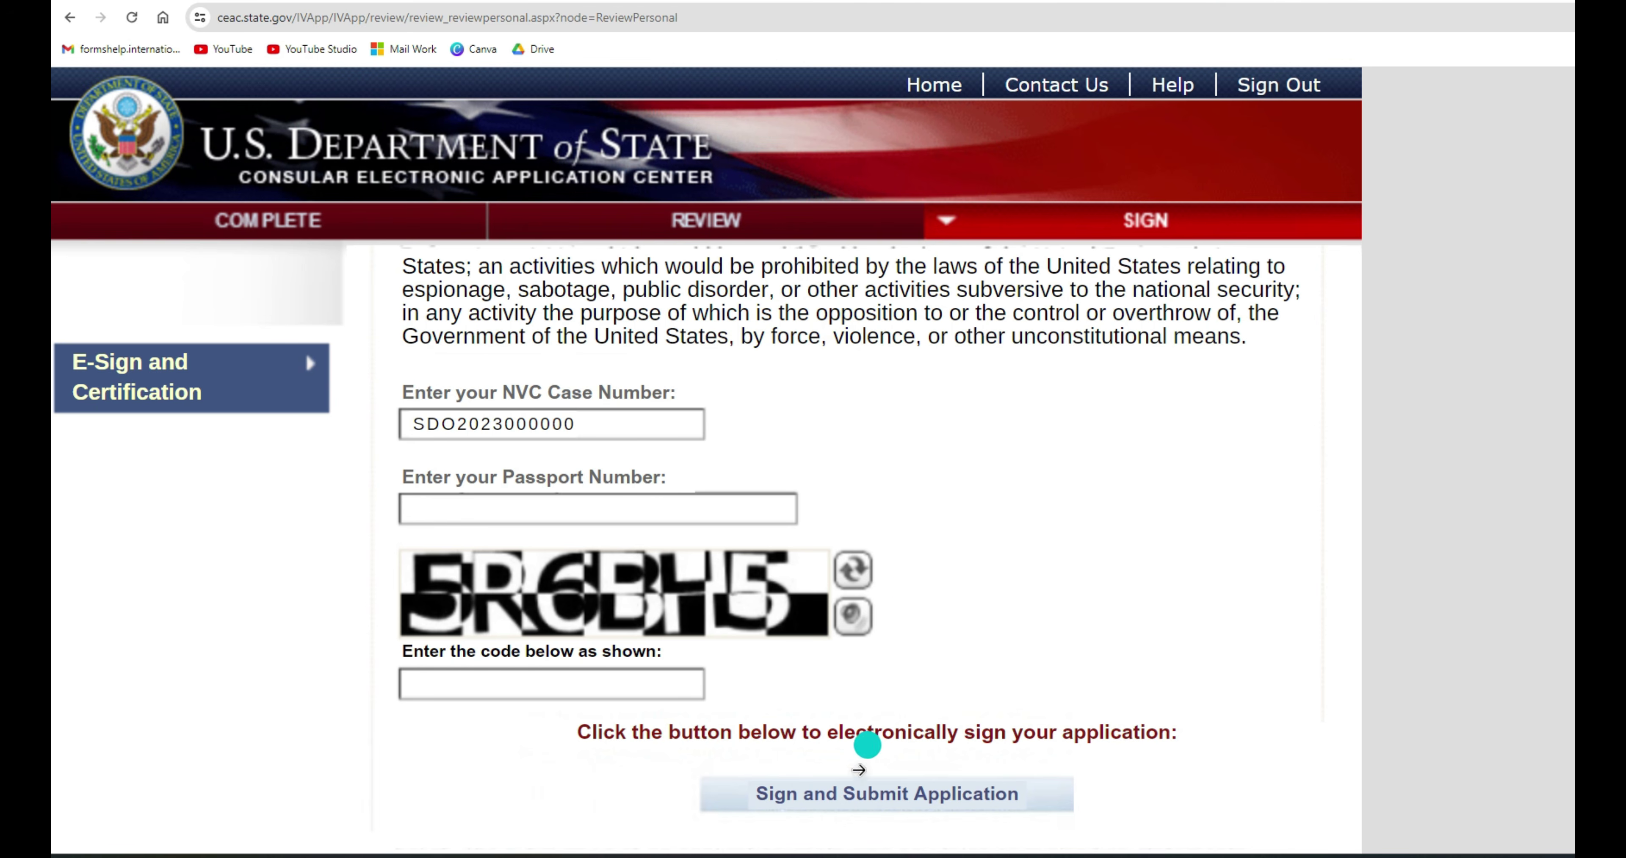
left_click(849, 804)
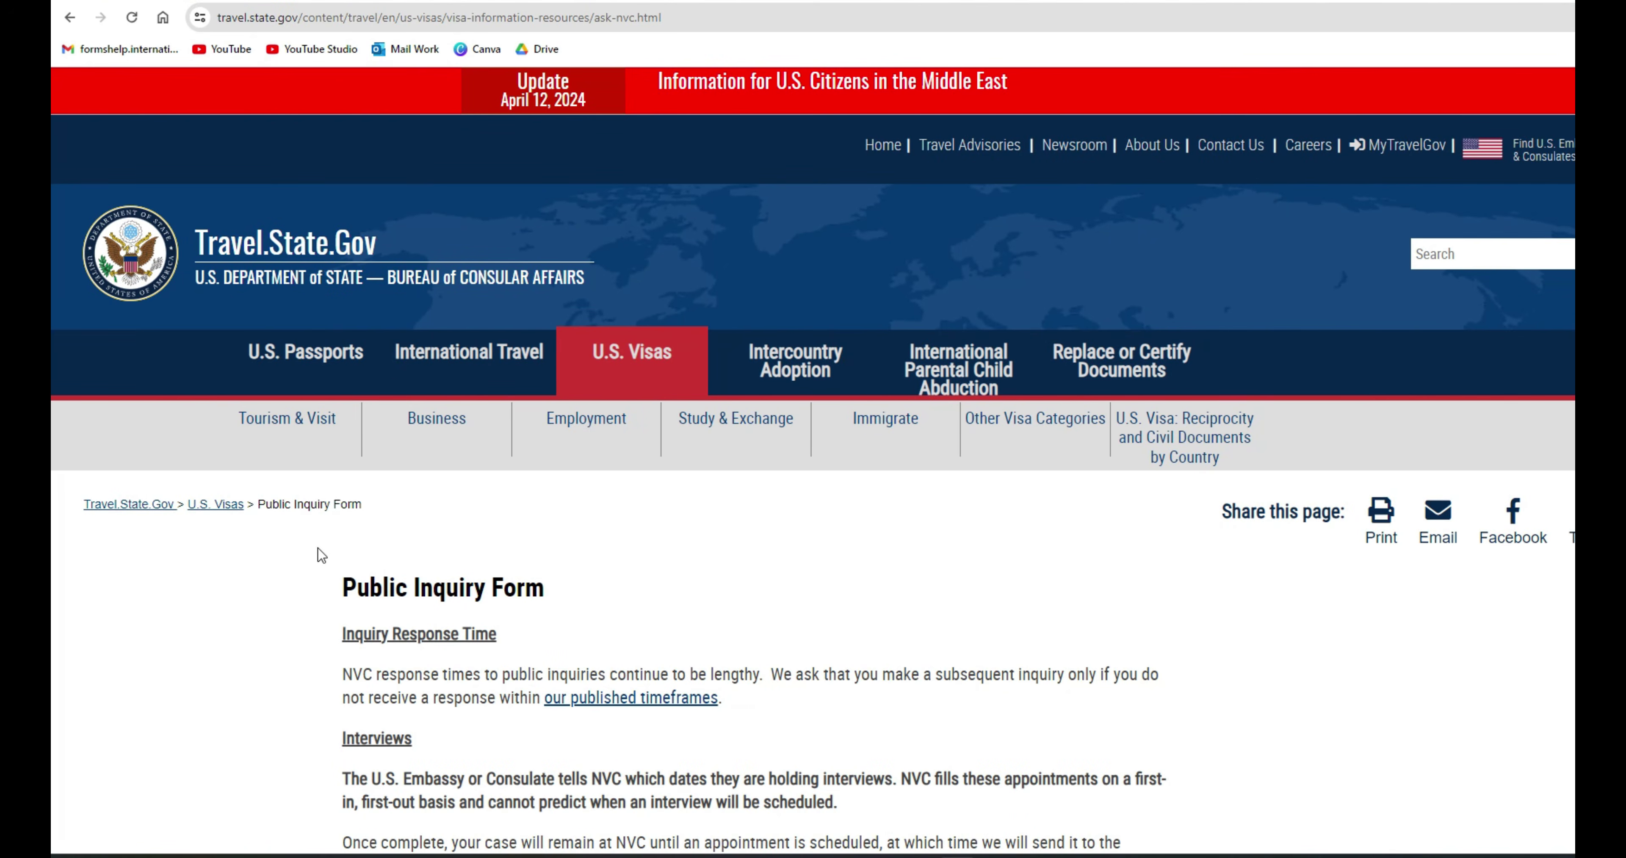
- Examine the required fields of the NVC Public Inquiry Form on Travel.State.Gov
scroll(571, 555, "down", 8)
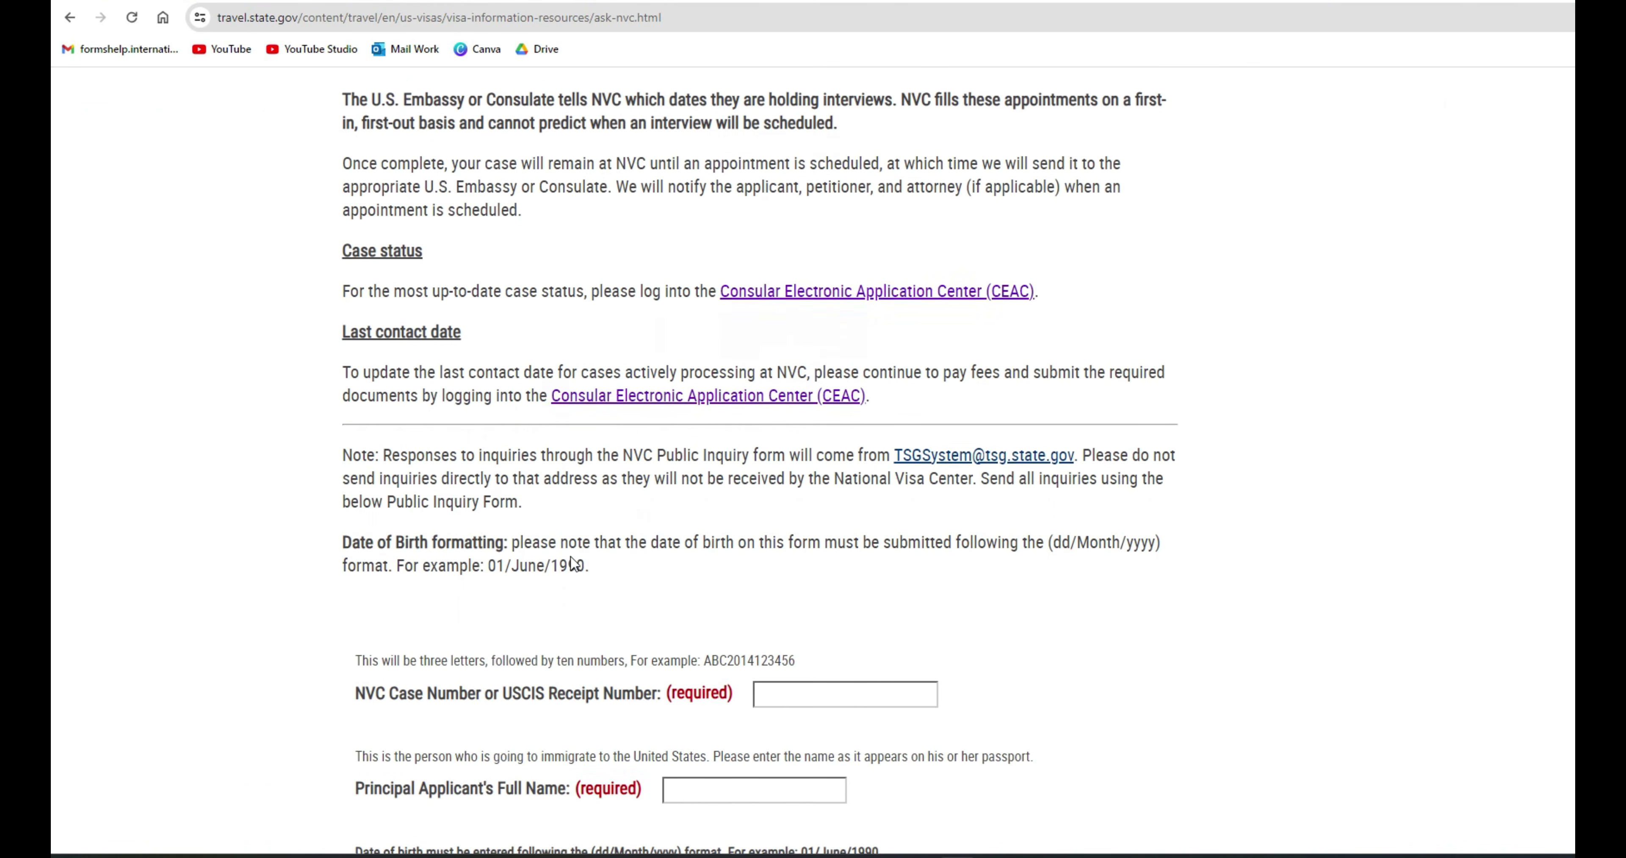
scroll(572, 562, "down", 5)
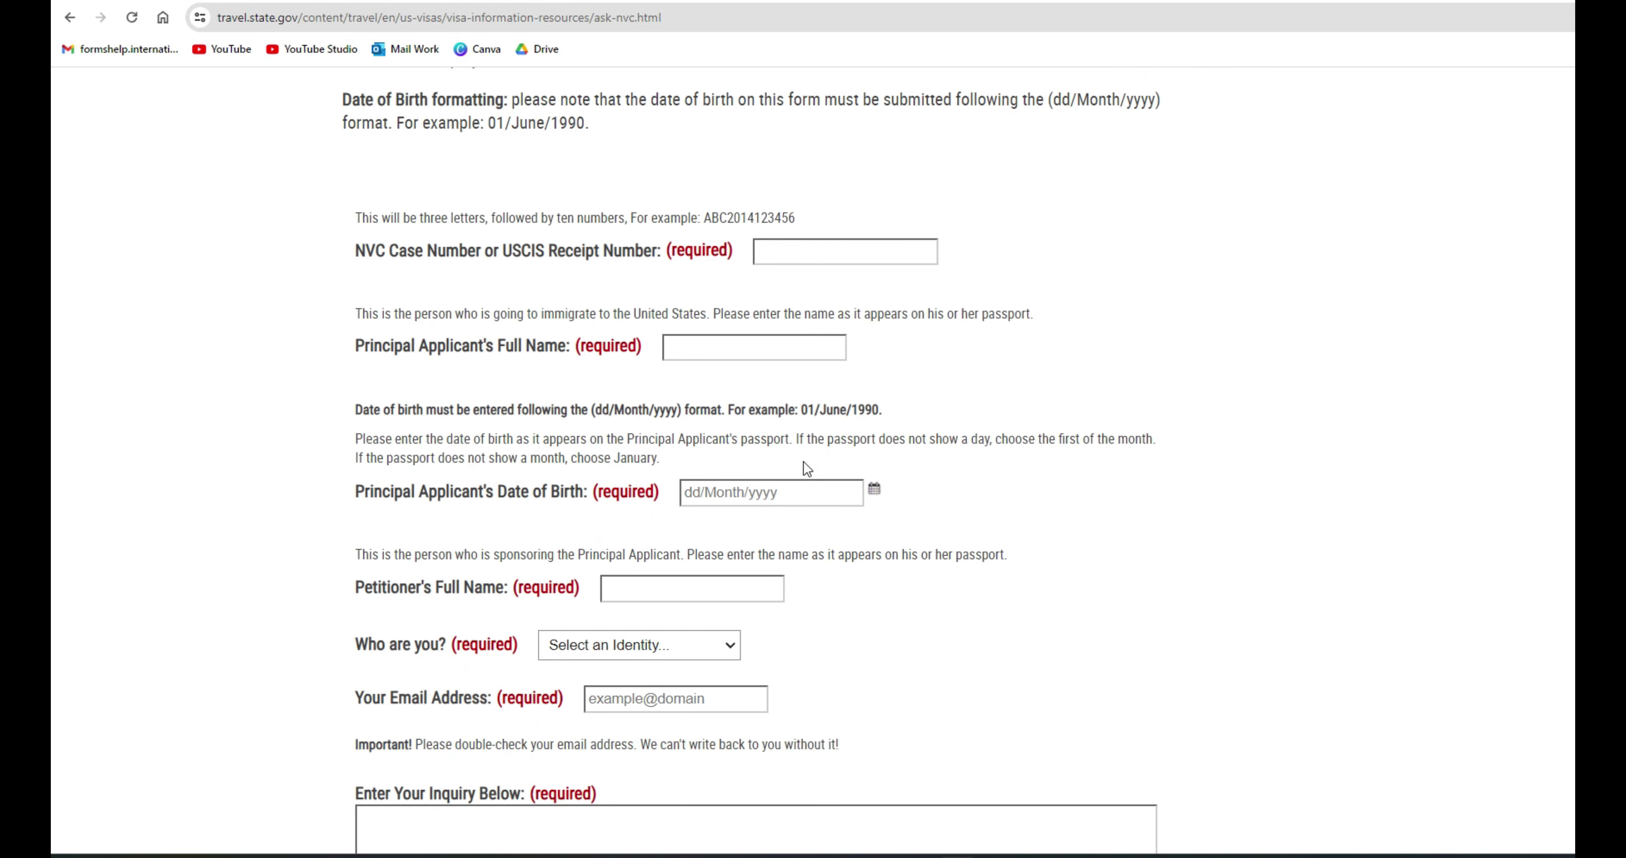
- Examine the remaining Public Inquiry Form fields, from the petitioner's name and identity to the inquiry text, attachments and CAPTCHA validation
scroll(804, 461, "down", 1)
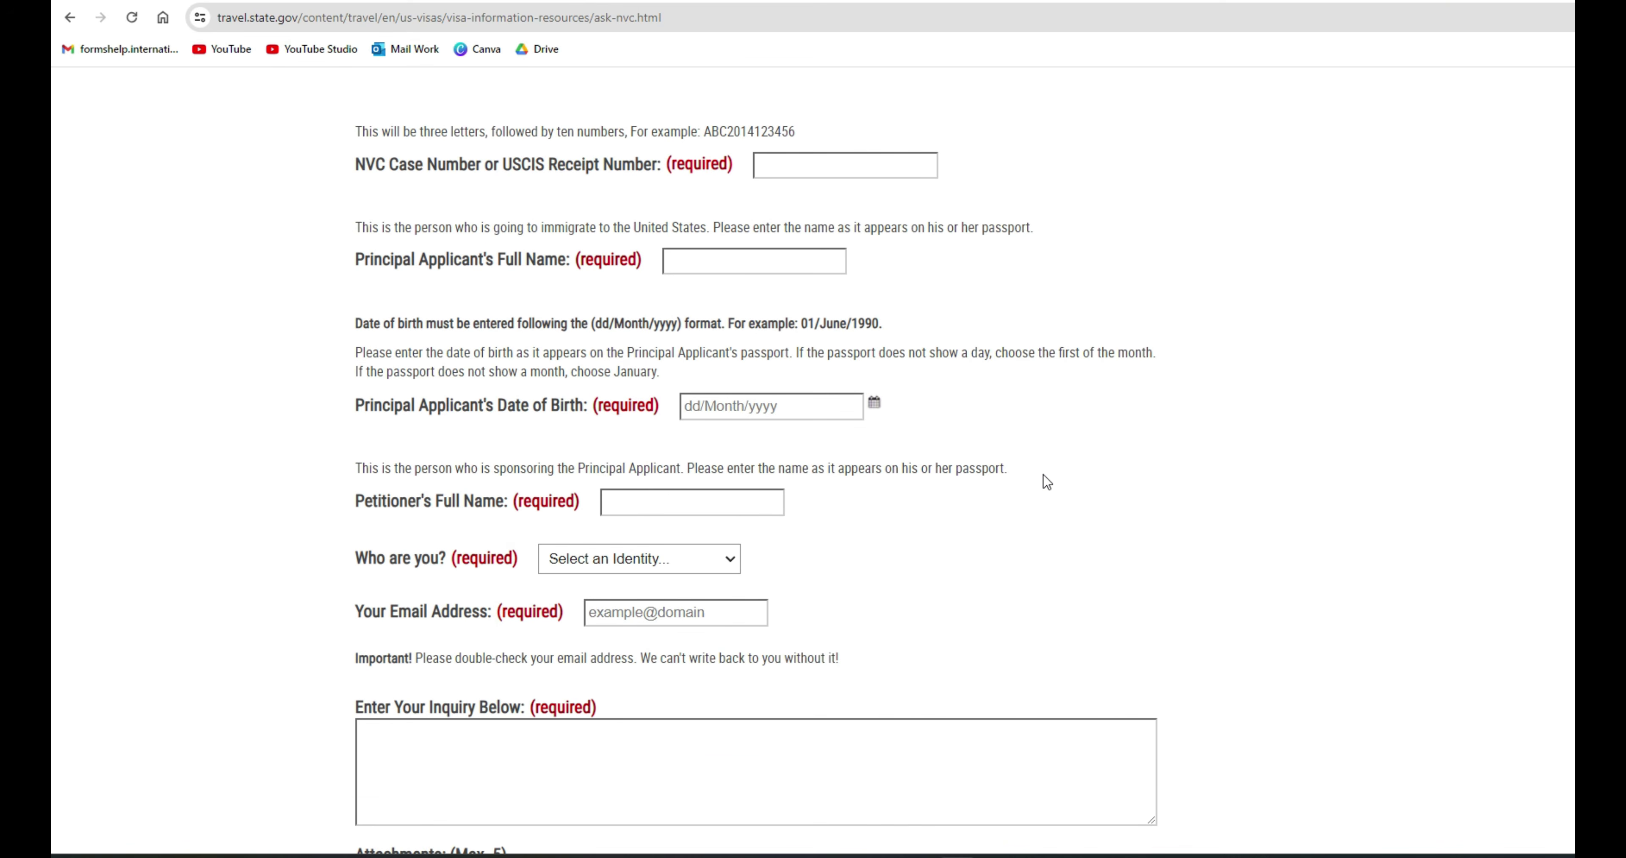
scroll(1046, 482, "down", 1)
scroll(1047, 482, "down", 1)
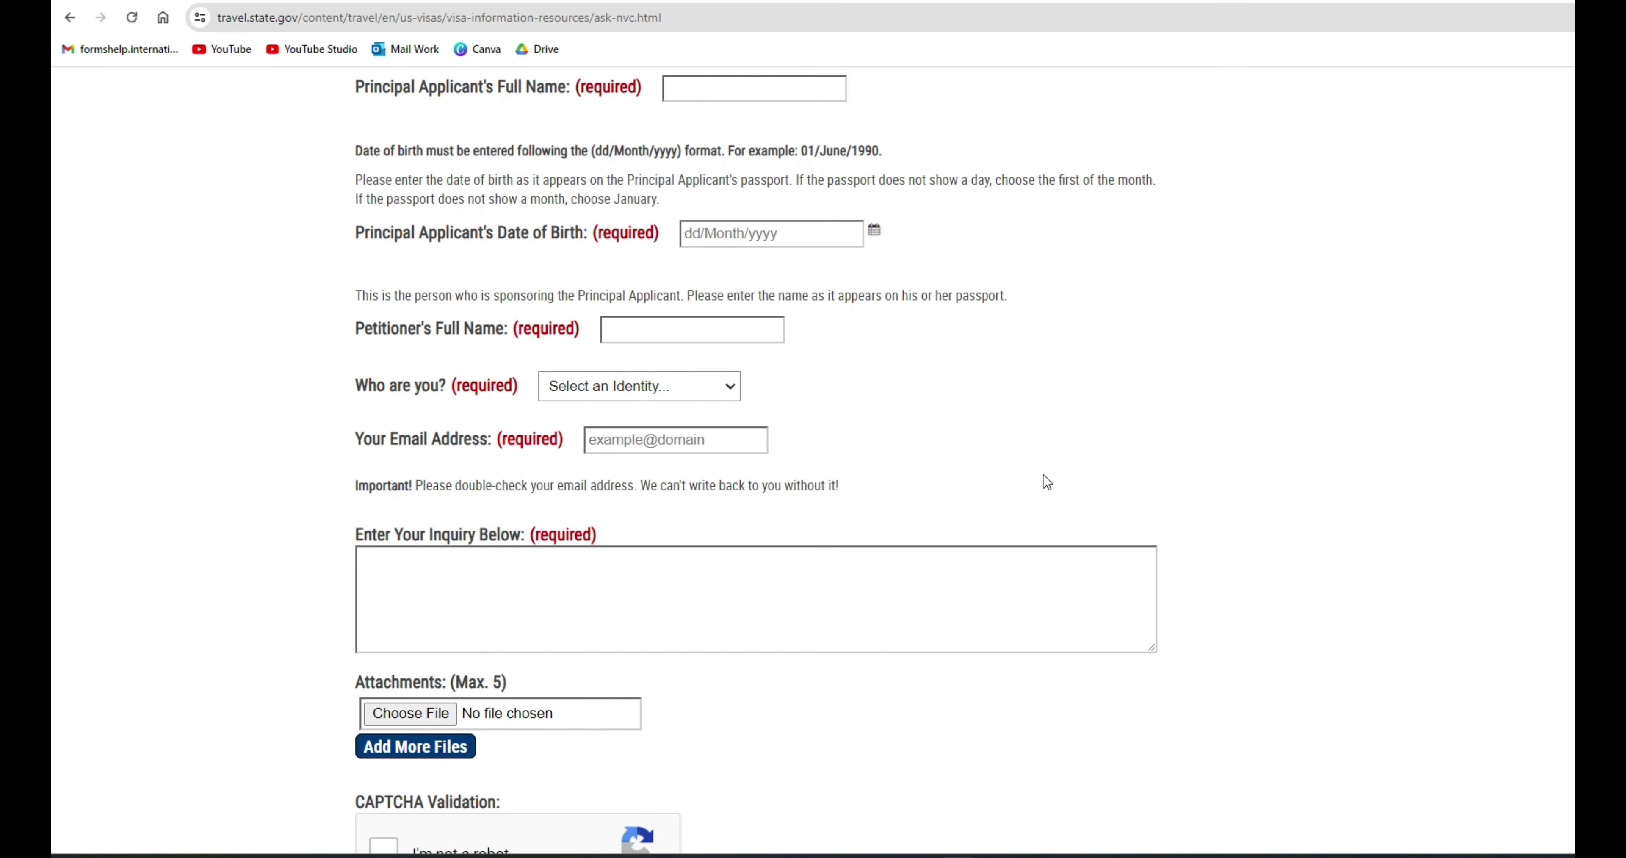
scroll(1047, 483, "down", 2)
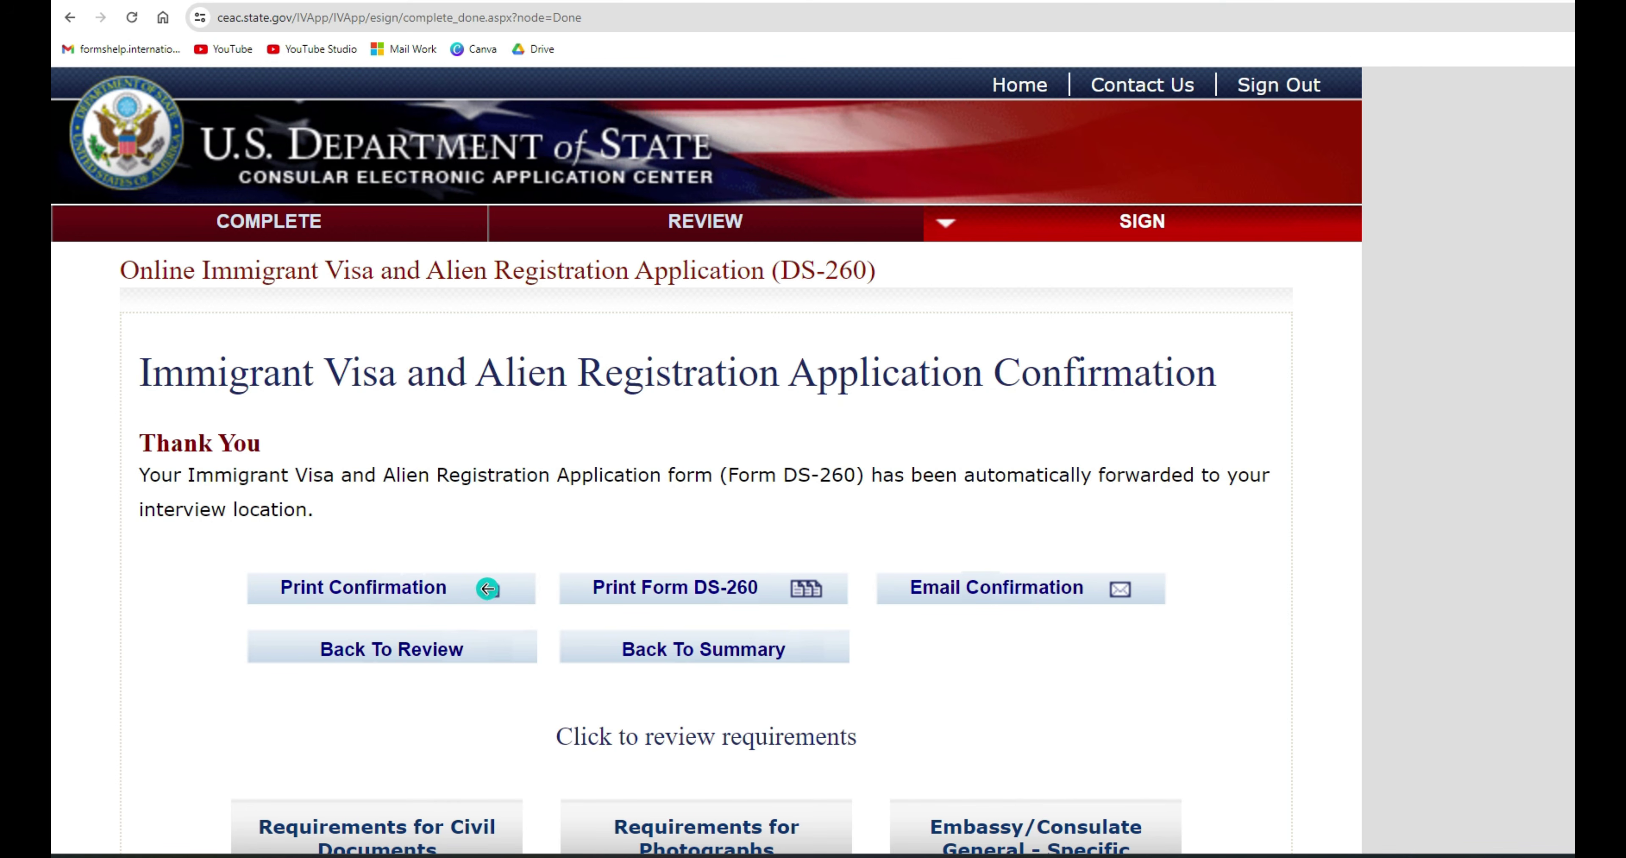
- Preview the printable DS-260 confirmation page without saving it, and return to the case summary to check the applicant's IV Application status
left_click(493, 589)
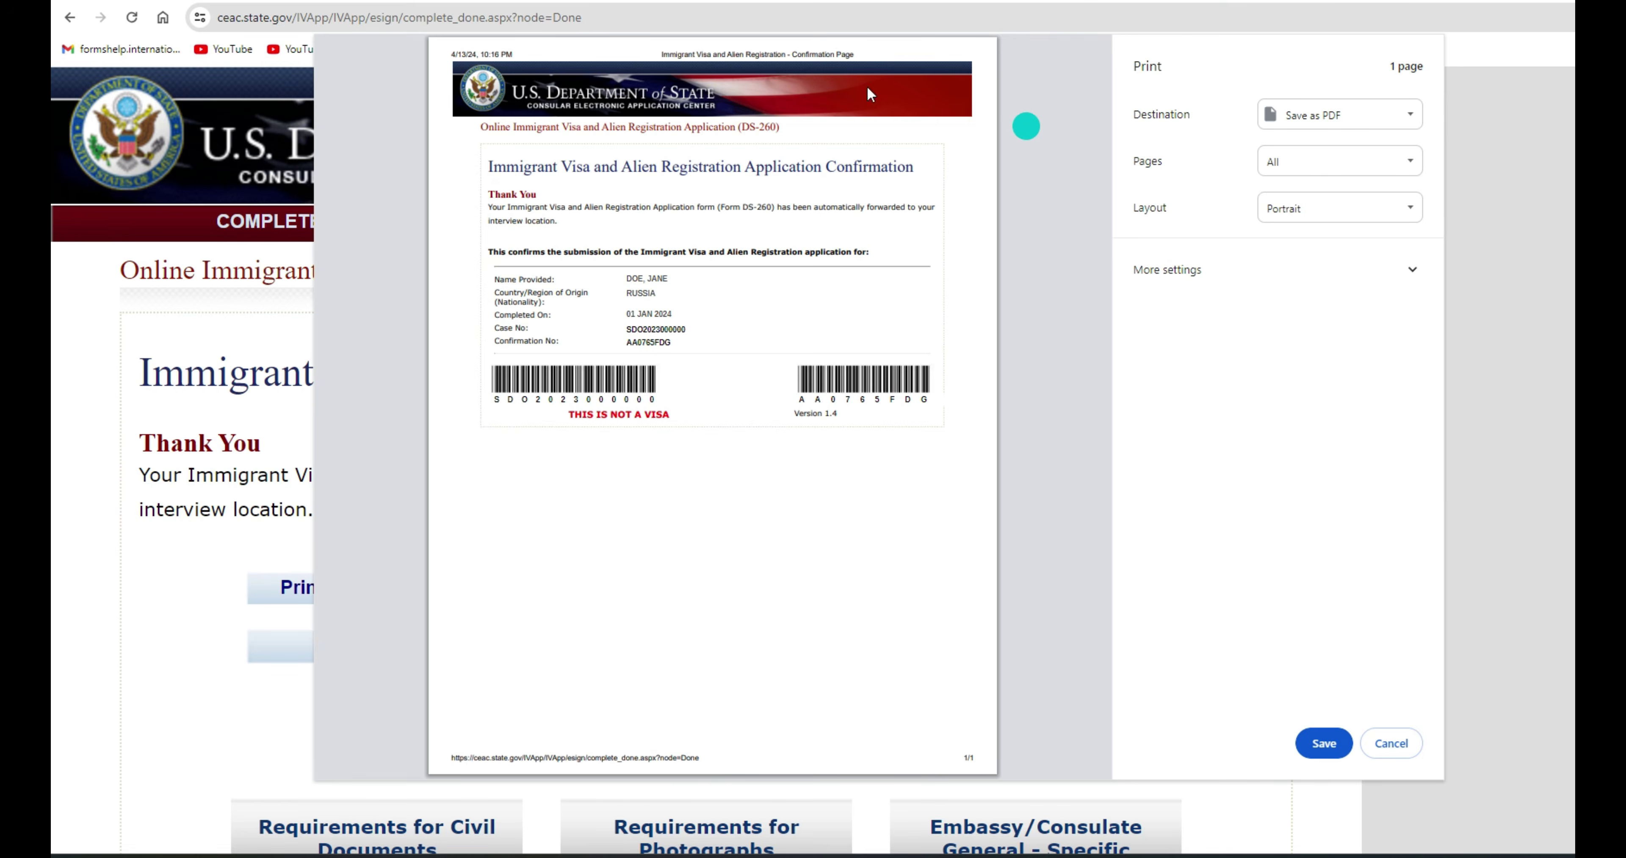
key("Escape")
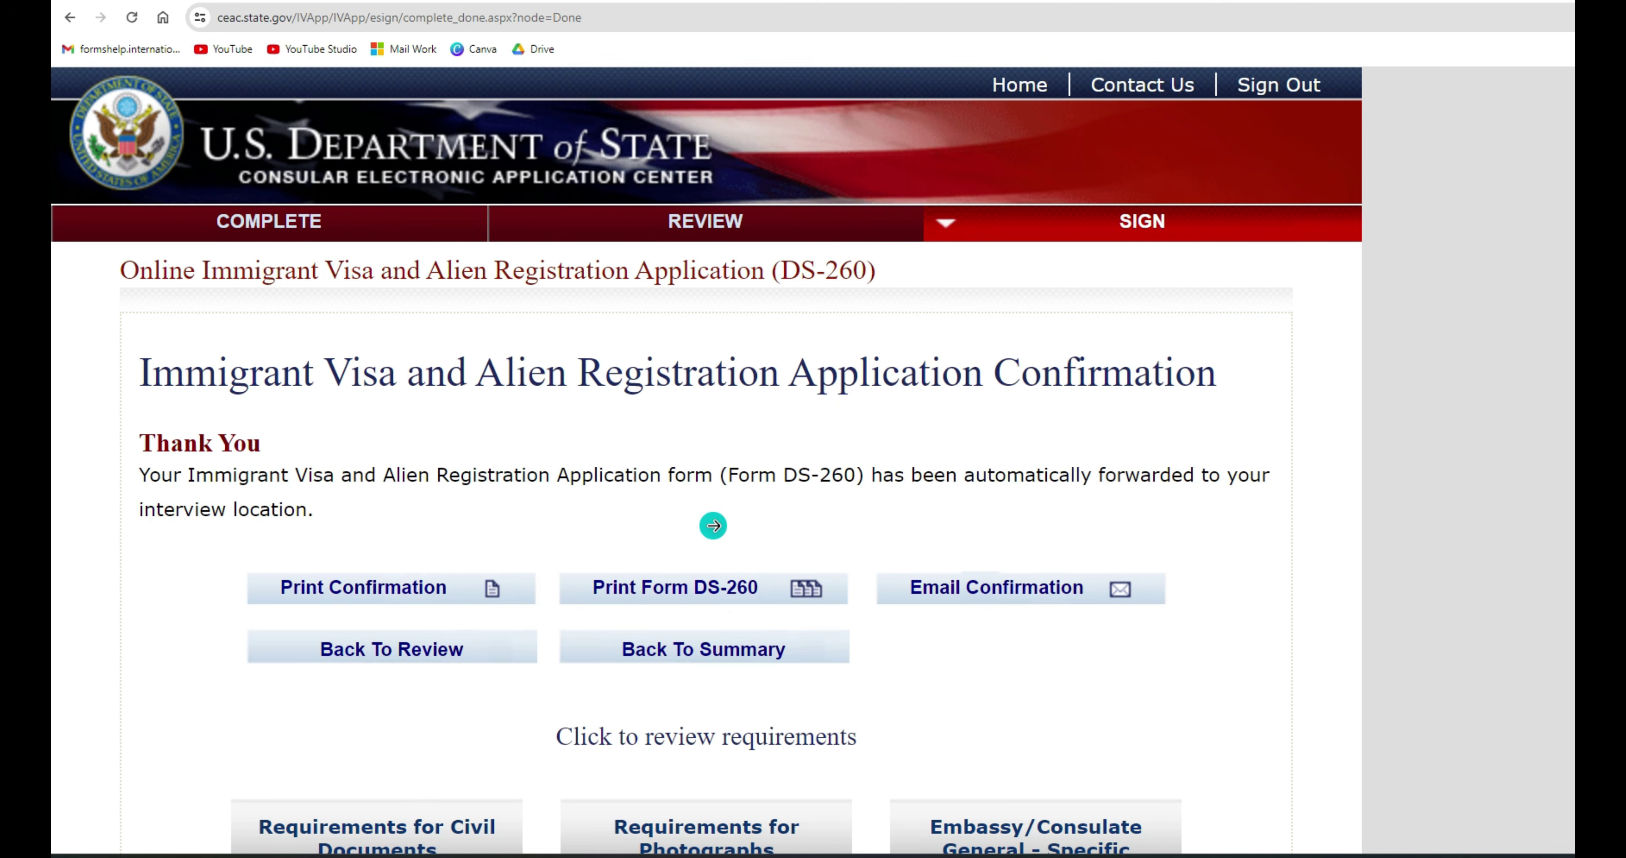
left_click(703, 649)
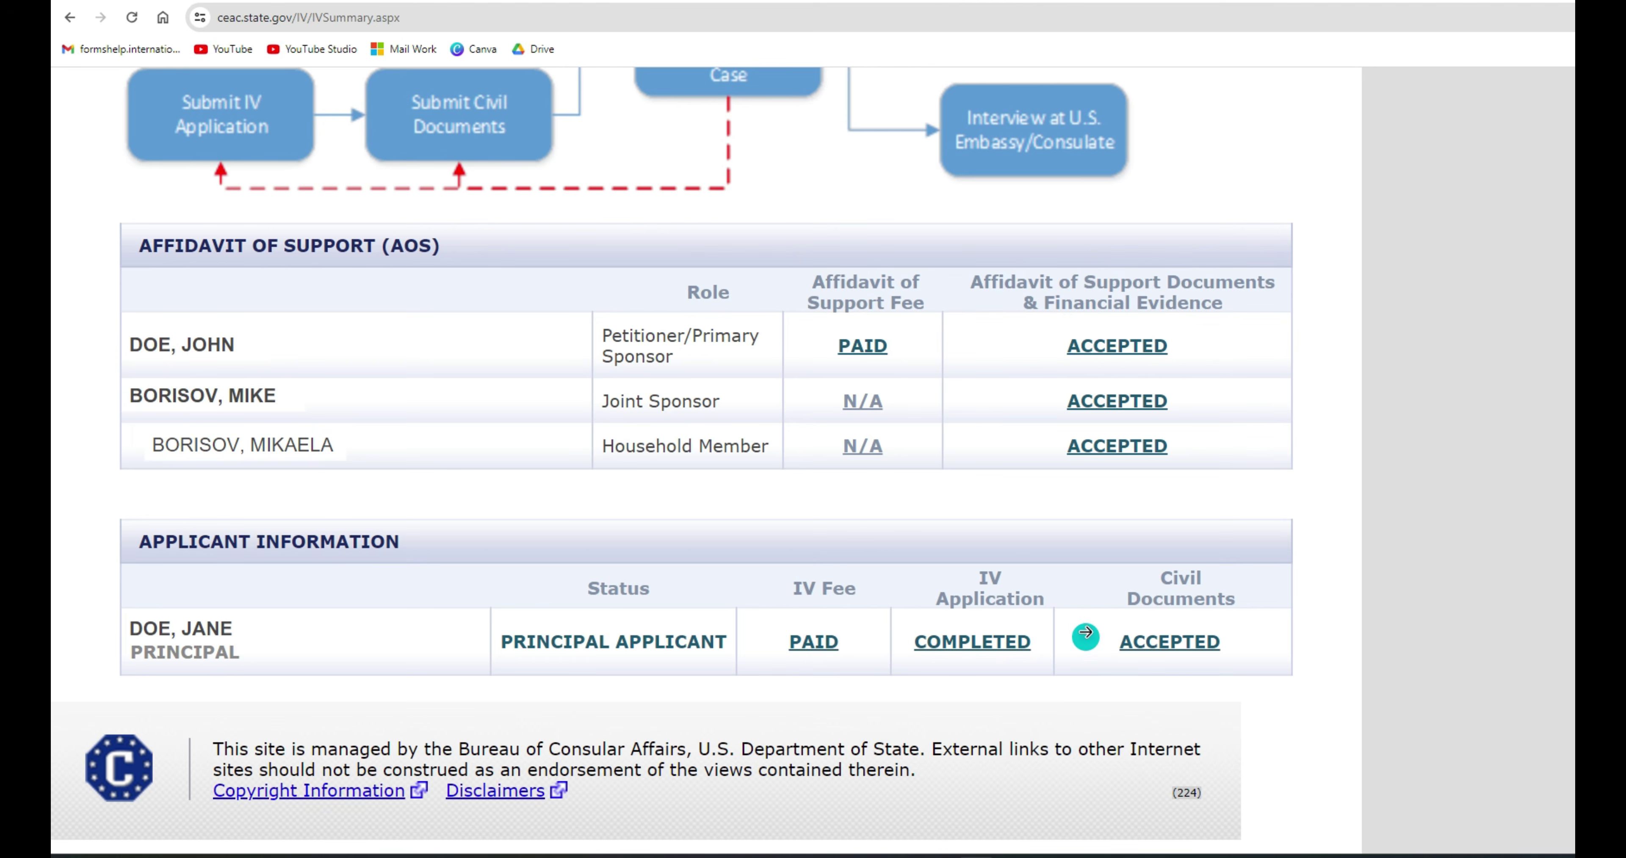